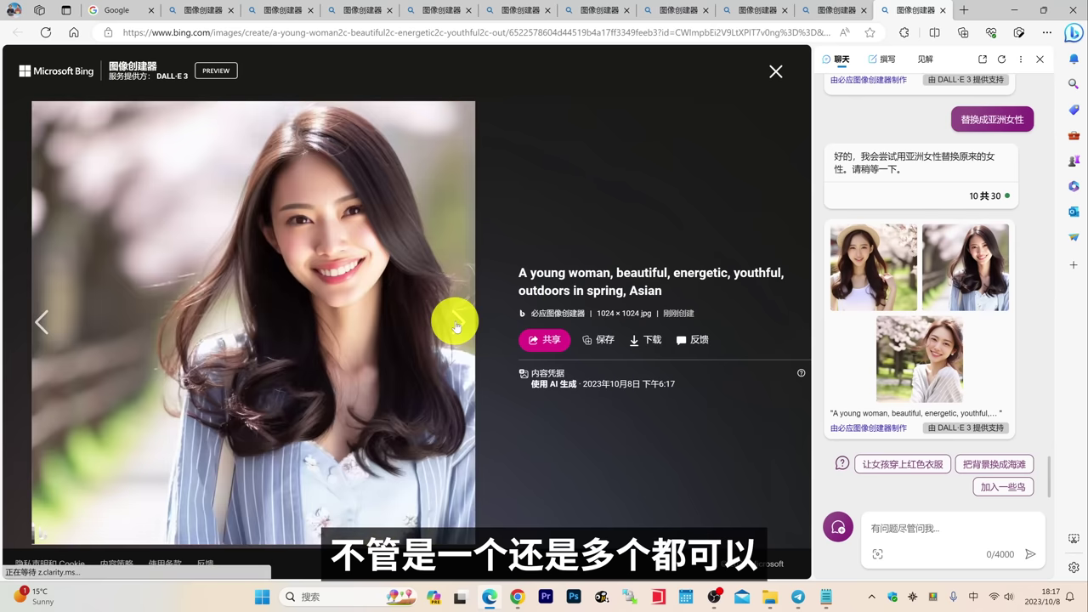
Browse the generated portraits of the Asian woman outdoors in spring and the Japanese woman in a kimono at full size
{"action": "left_click", "coordinate": [457, 323]}
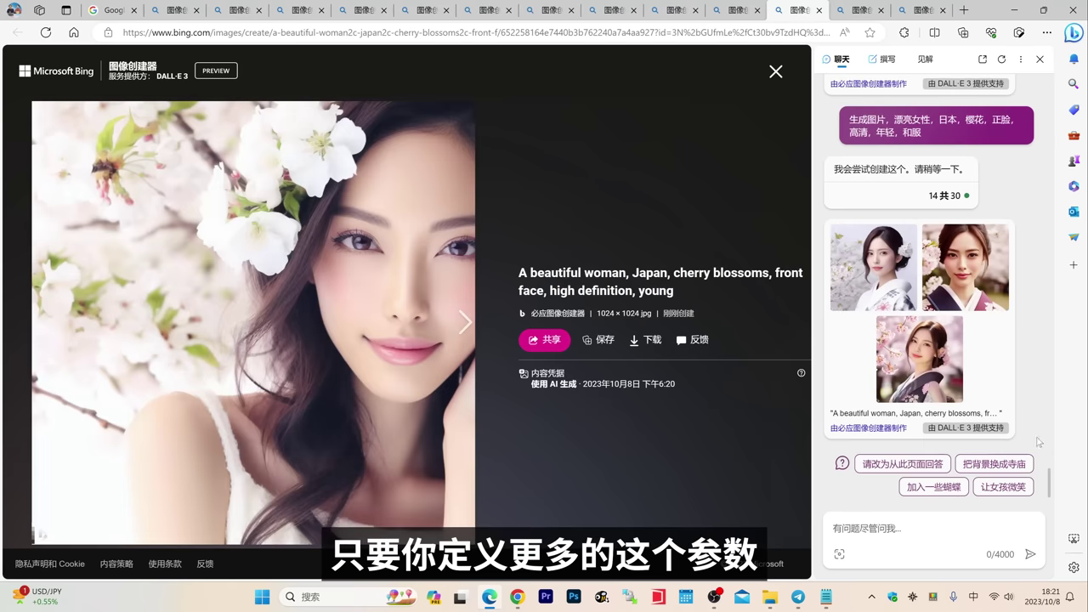
{"action": "left_click", "coordinate": [874, 266]}
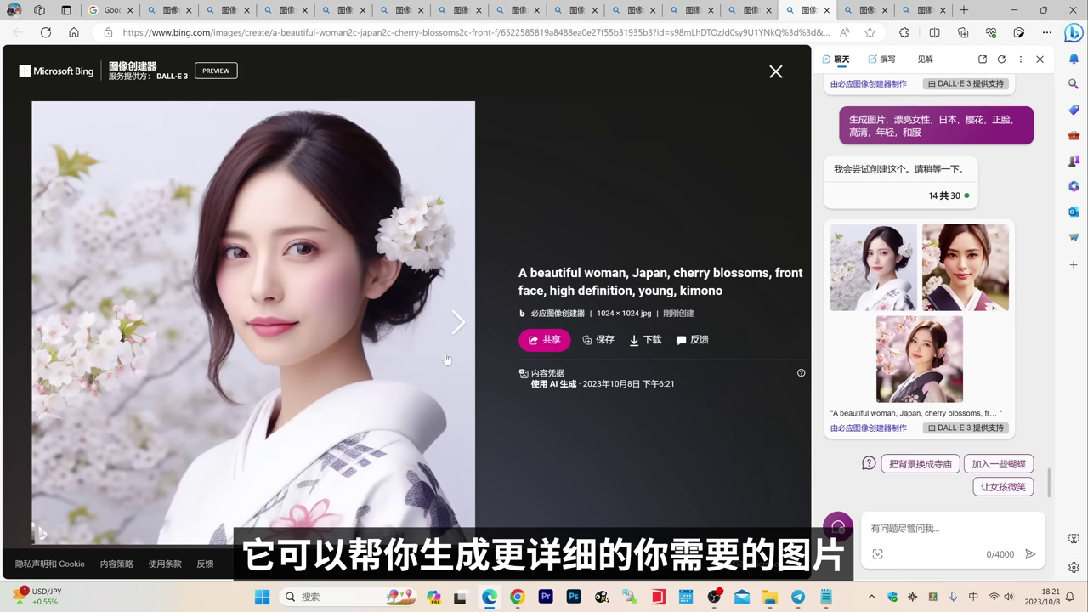
{"action": "left_click", "coordinate": [458, 323]}
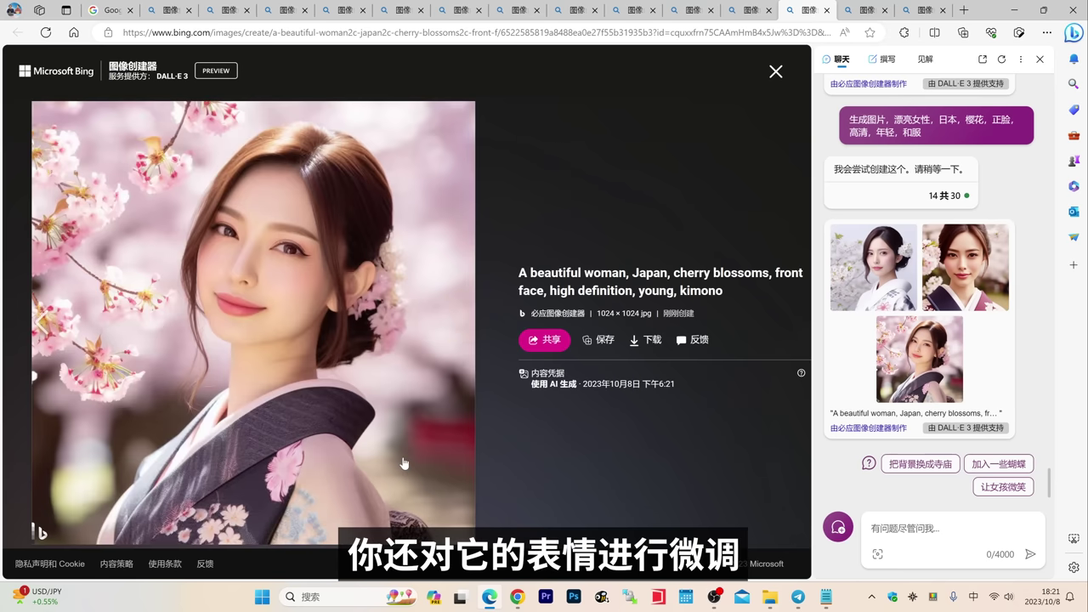
{"action": "key", "text": "Right"}
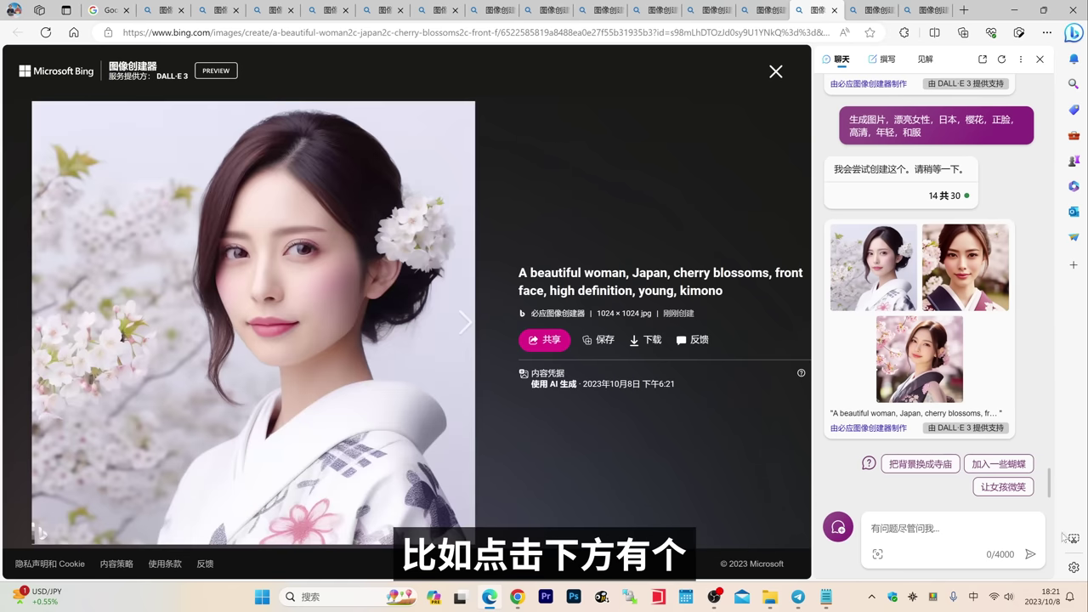
Request the suggested change 让女孩微笑 for the kimono portraits and view the new images at full size
{"action": "left_click", "coordinate": [1004, 487]}
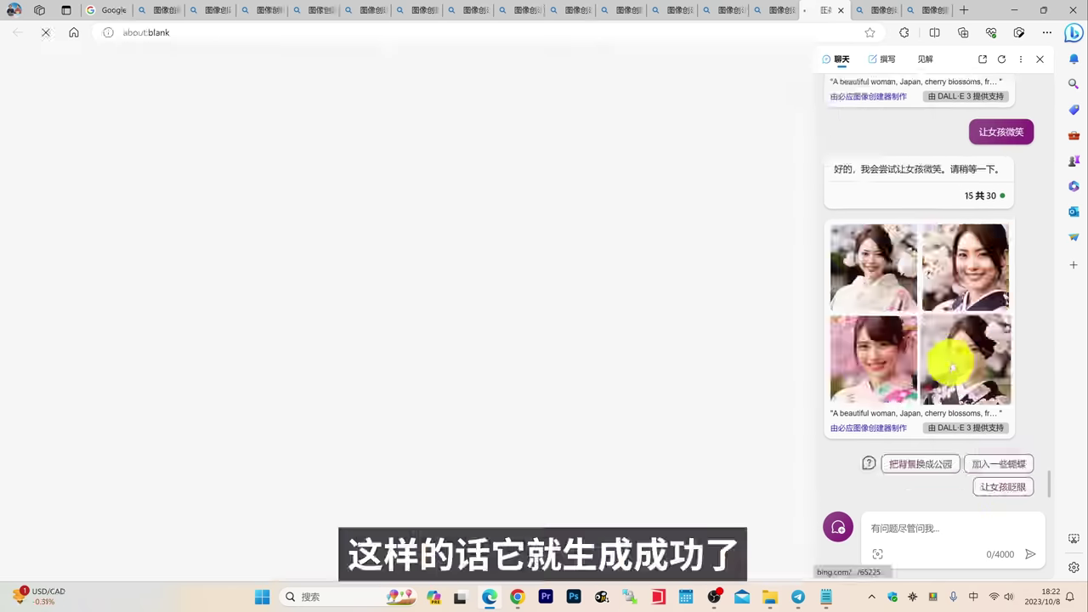
{"action": "left_click", "coordinate": [950, 362]}
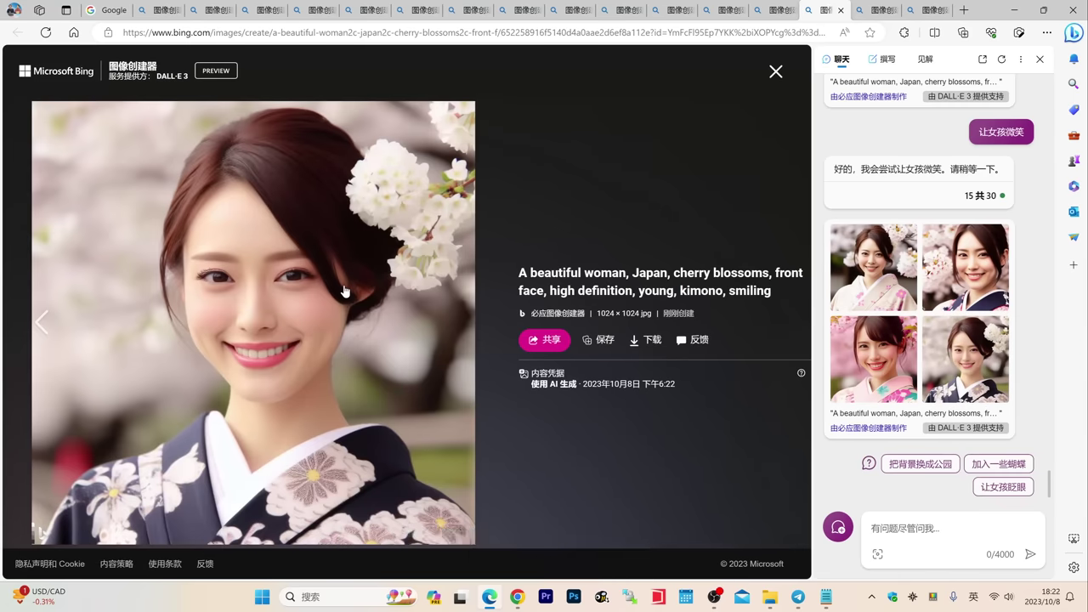
{"action": "left_click", "coordinate": [51, 320]}
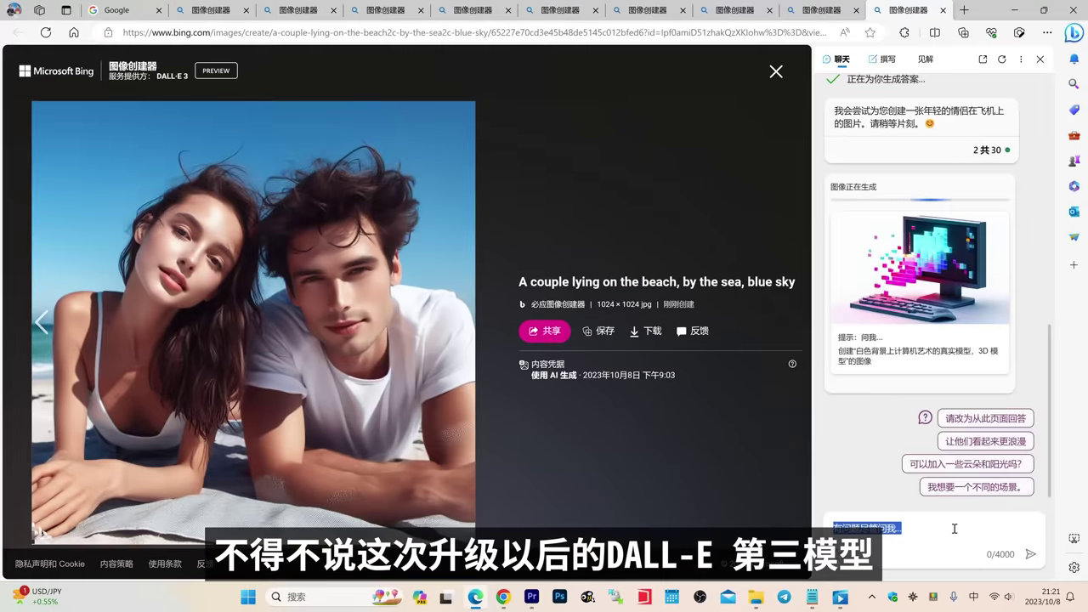
View the generated images of the young couple on a plane at full size, and close the chat sidebar
{"action": "left_click", "coordinate": [872, 244]}
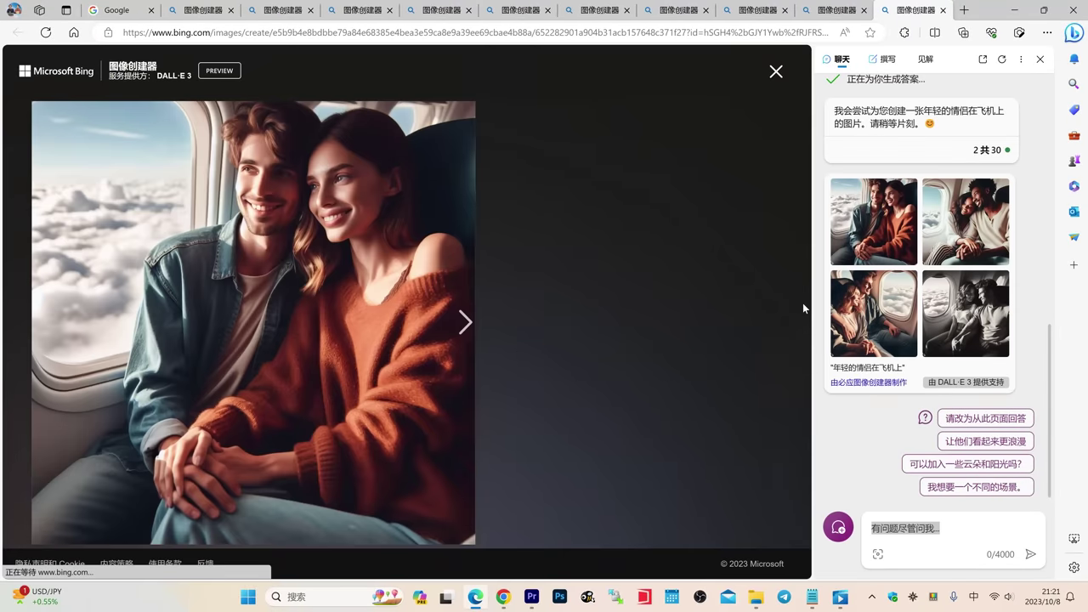
{"action": "left_click", "coordinate": [462, 324]}
{"action": "left_click", "coordinate": [470, 328]}
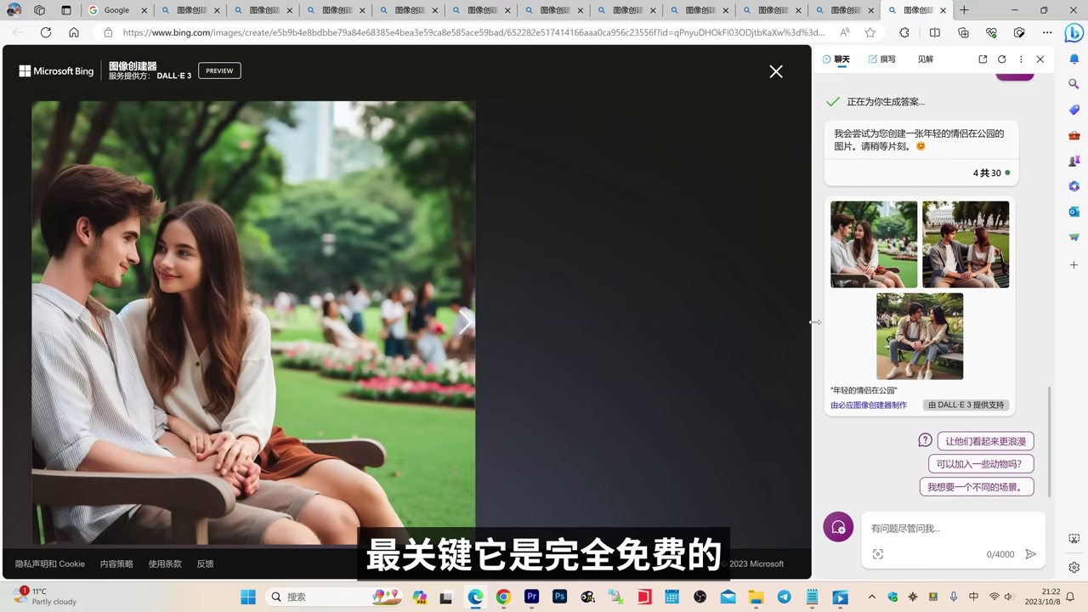
{"action": "left_click", "coordinate": [1036, 61]}
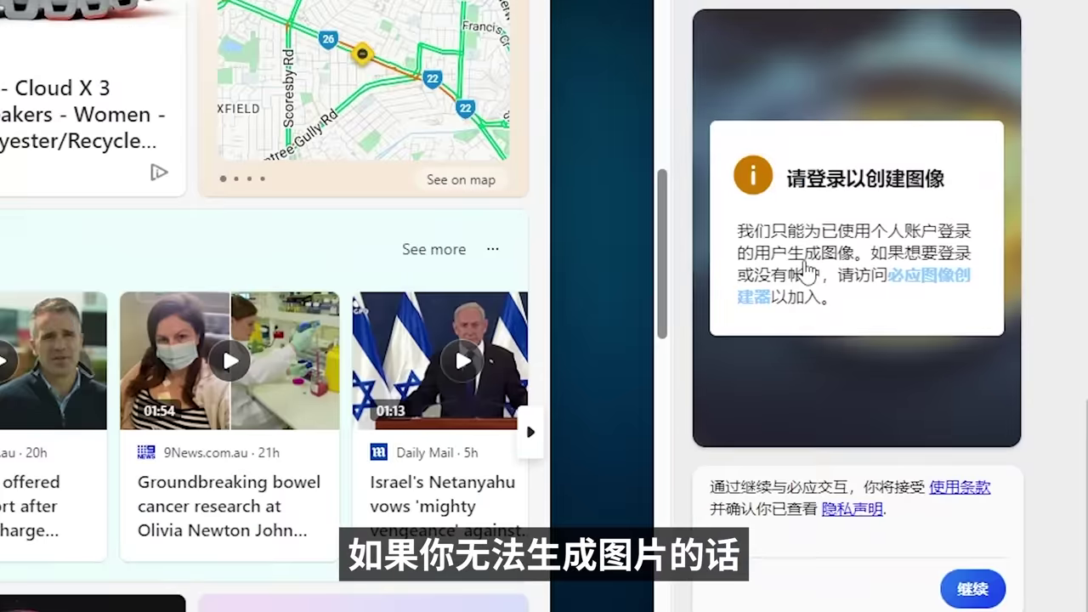
Highlight the explanation in the image creation sign-in notice and follow its 必应图像创建器 link
{"action": "left_click_drag", "start_coordinate": [735, 238], "coordinate": [979, 282]}
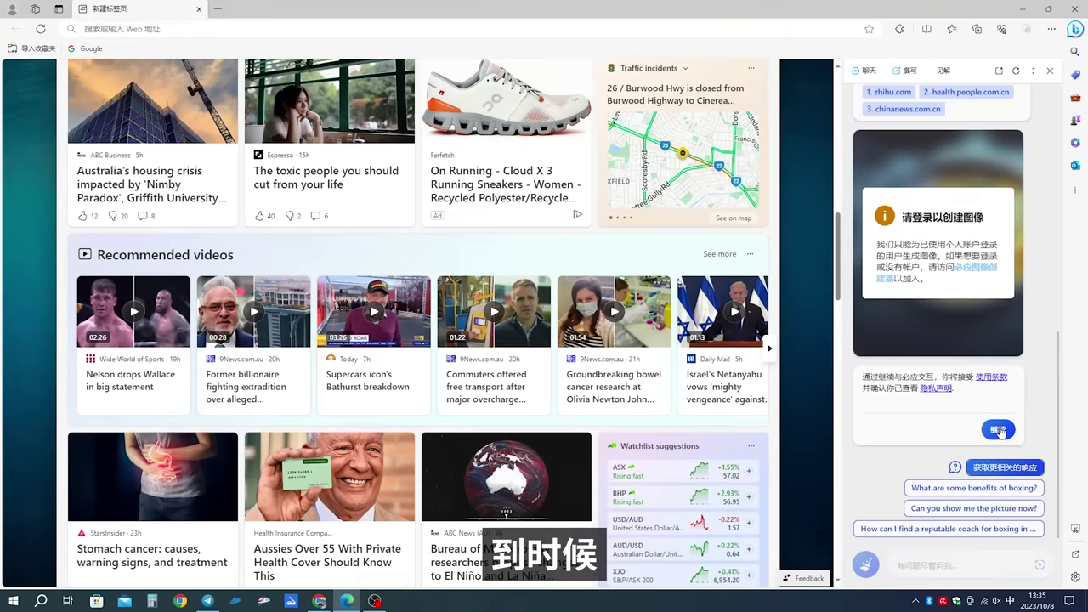
{"action": "left_click", "coordinate": [944, 272]}
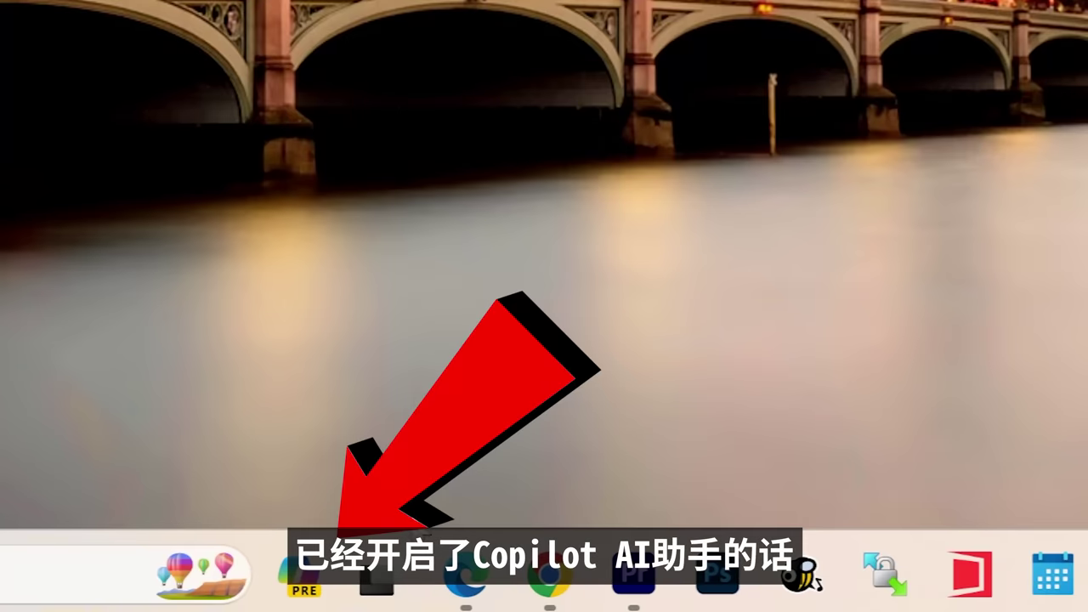
Open Windows Copilot and submit the prompt "生成图片，一个阳光明媚的早晨，树林，学生"
{"action": "left_click", "coordinate": [303, 591]}
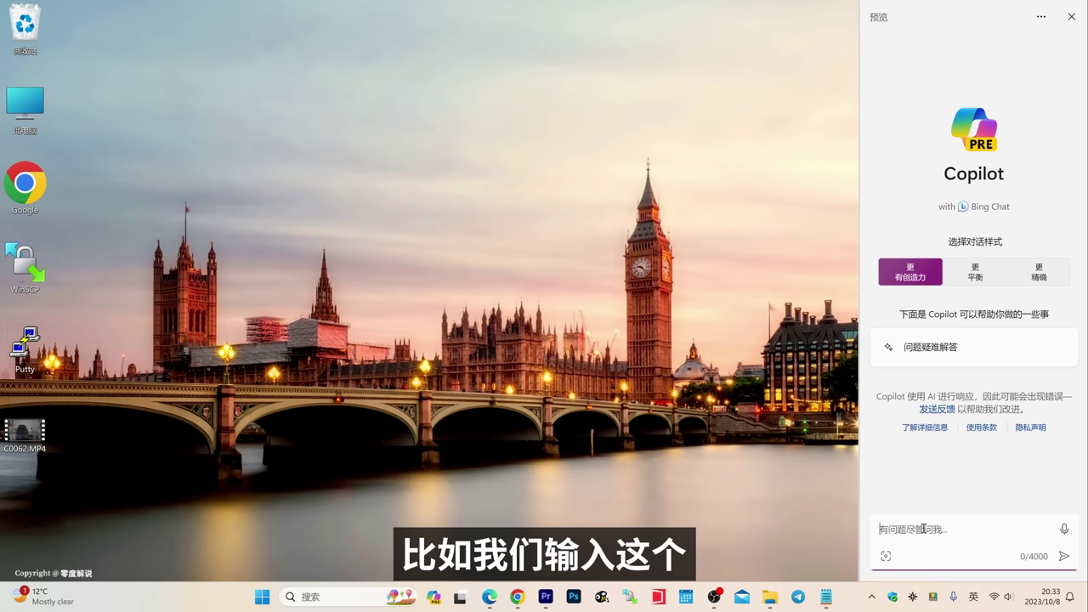
{"action": "type", "text": "sctp ,yg ygmm dezaoc2,"}
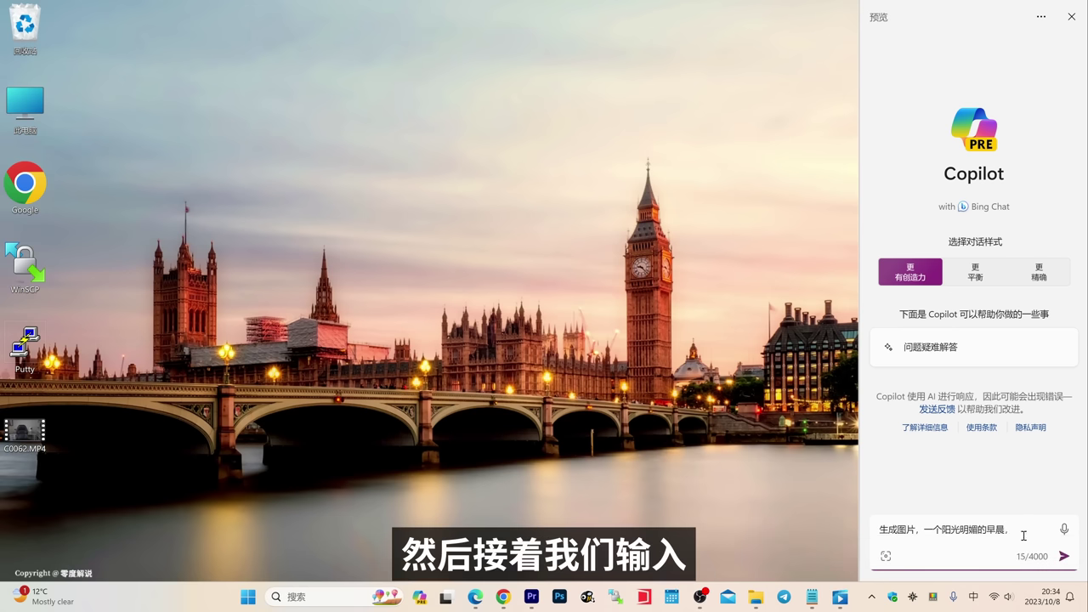
{"action": "type", "text": "shul ,xs"}
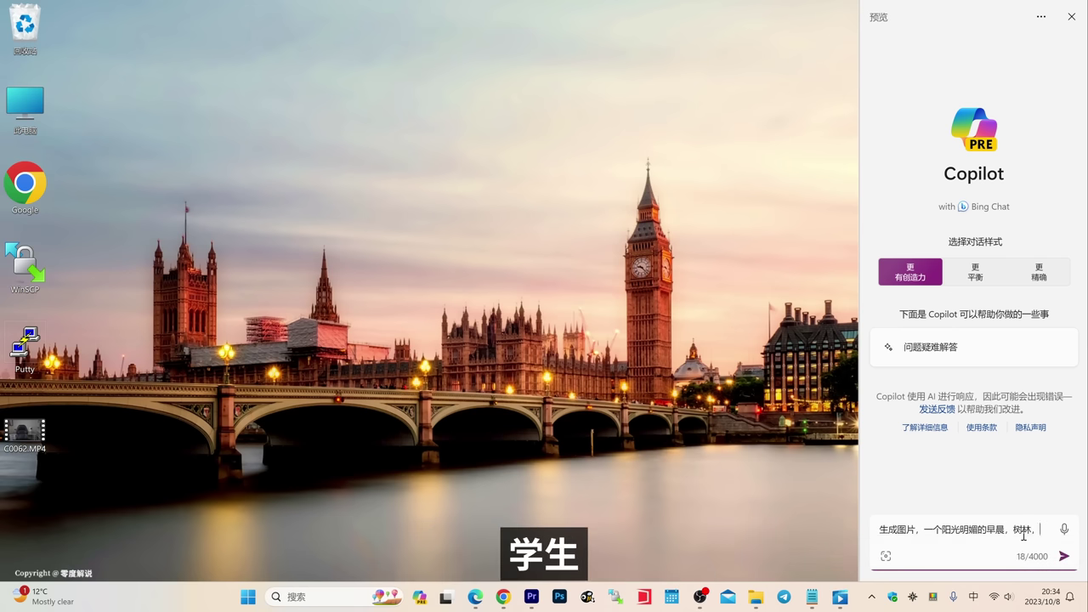
{"action": "key", "text": "space"}
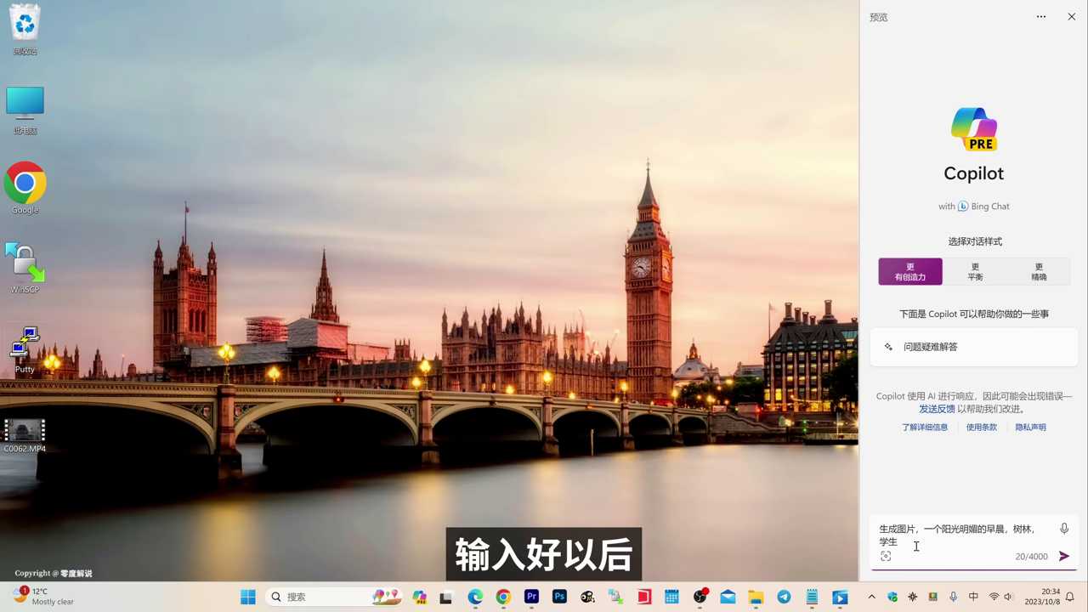
{"action": "key", "text": "Return"}
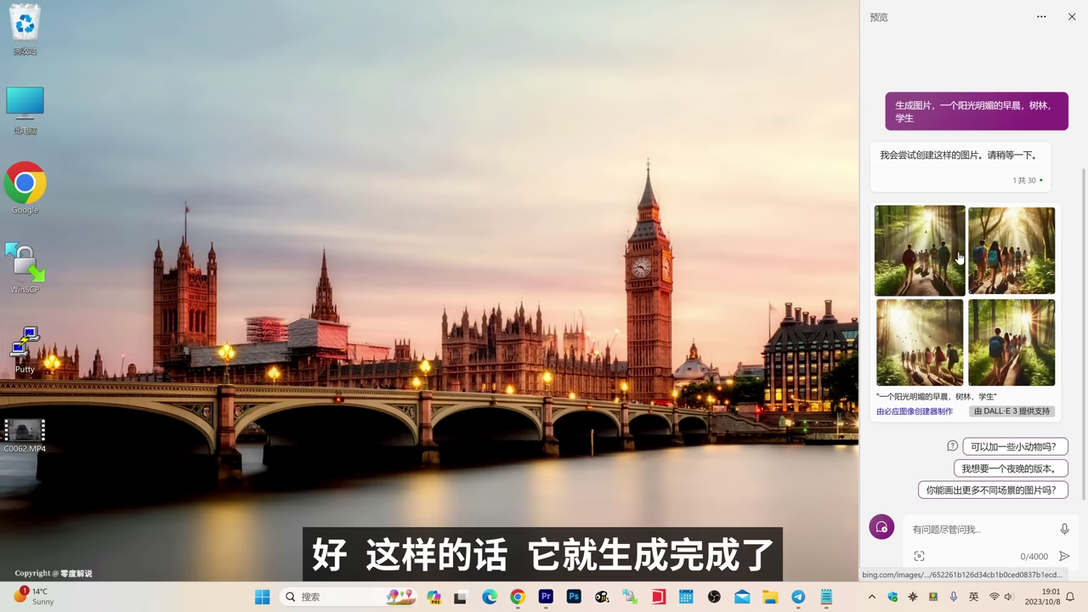
Open the first generated image of students in the forest at full size and browse through the set
{"action": "left_click", "coordinate": [935, 253]}
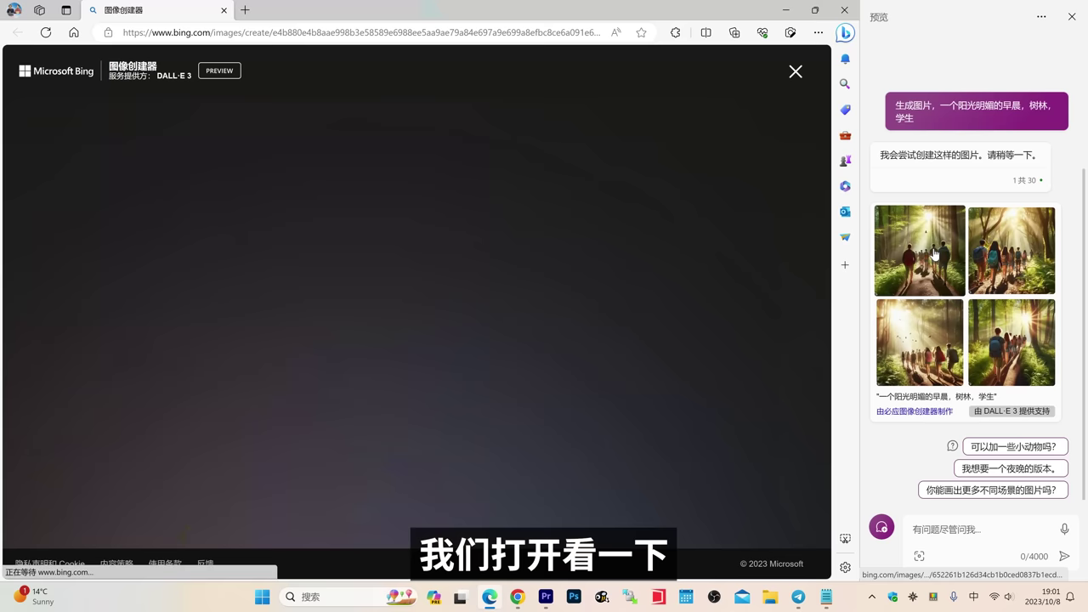
{"action": "left_click", "coordinate": [470, 323]}
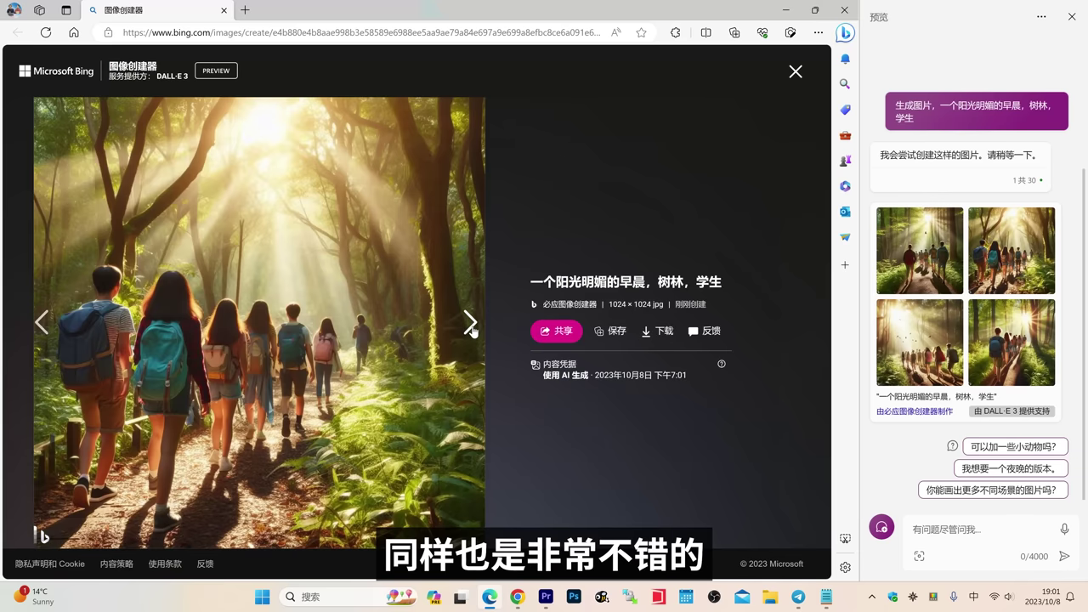
{"action": "left_click", "coordinate": [473, 330]}
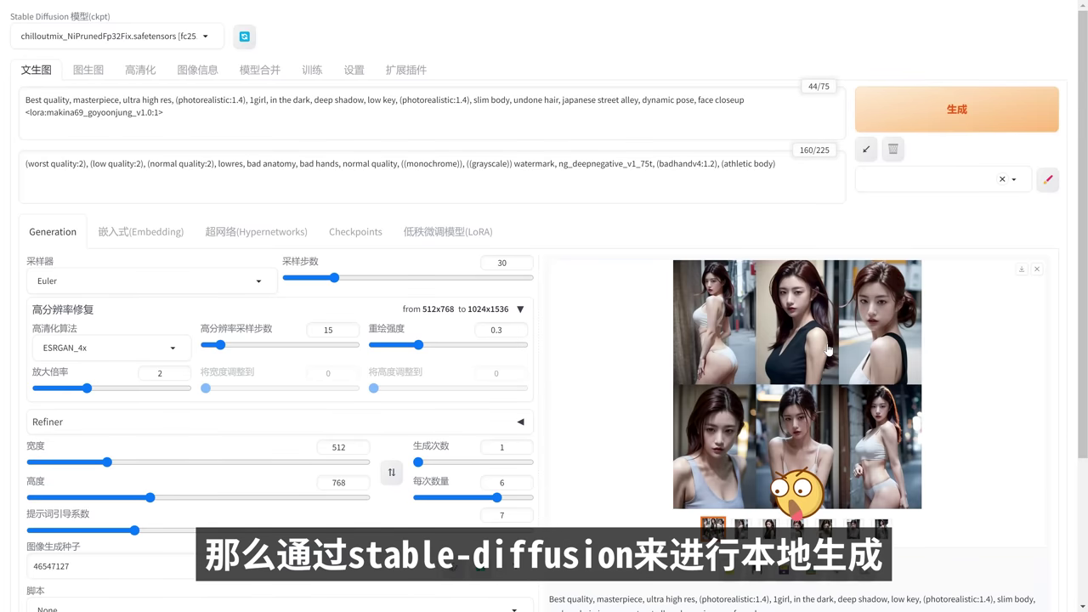
Enlarge the image grid generated in Stable Diffusion and browse through the individual portraits
{"action": "left_click", "coordinate": [826, 348]}
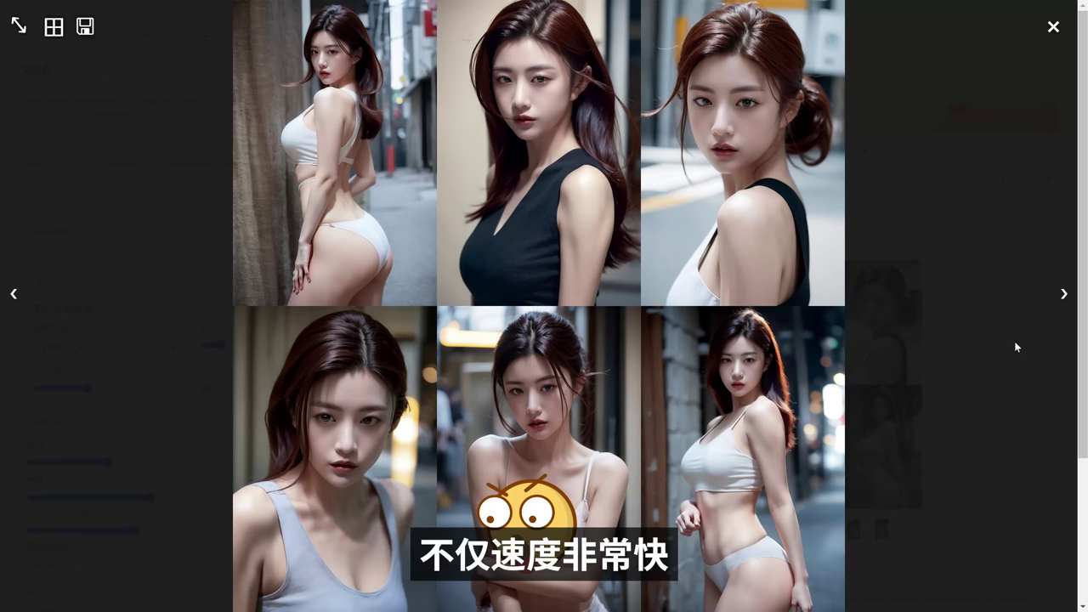
{"action": "left_click", "coordinate": [1061, 296]}
{"action": "left_click", "coordinate": [1061, 295]}
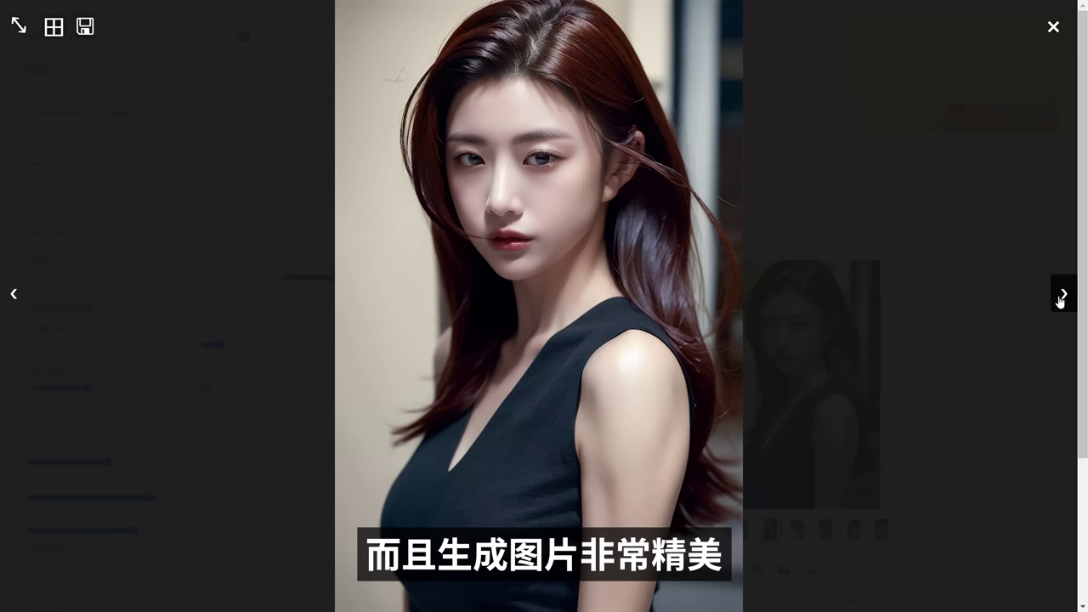
{"action": "left_click", "coordinate": [1061, 296]}
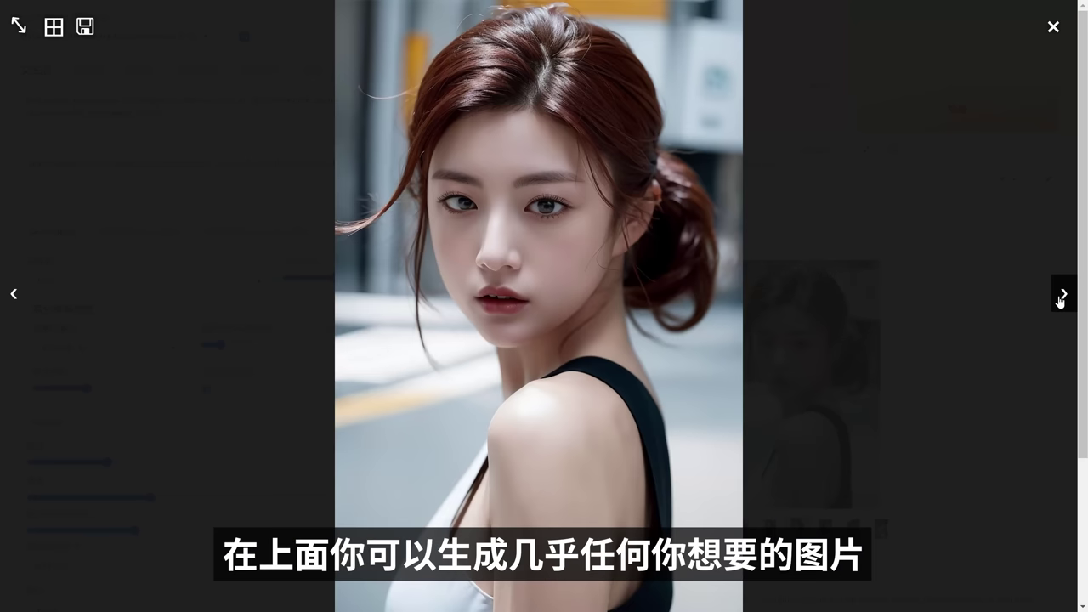
{"action": "left_click", "coordinate": [1061, 296]}
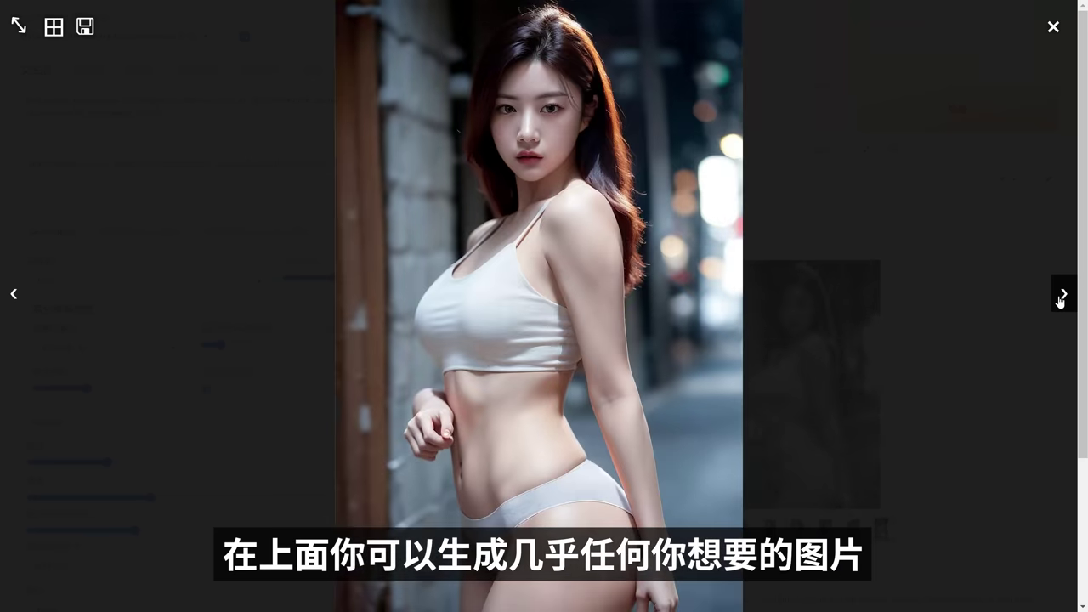
{"action": "left_click", "coordinate": [1061, 297]}
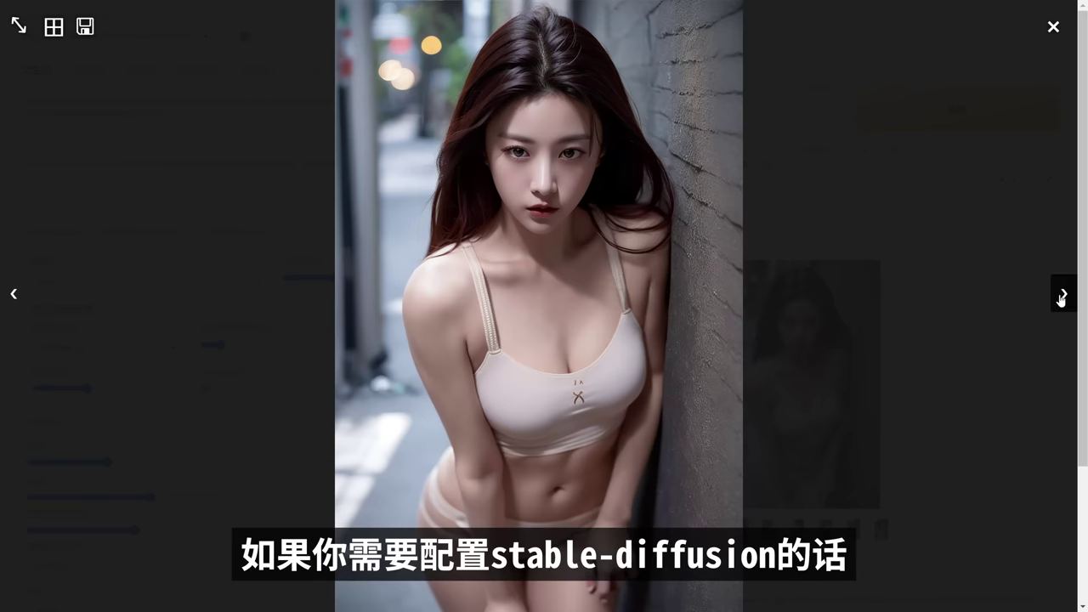
{"action": "left_click", "coordinate": [1061, 297]}
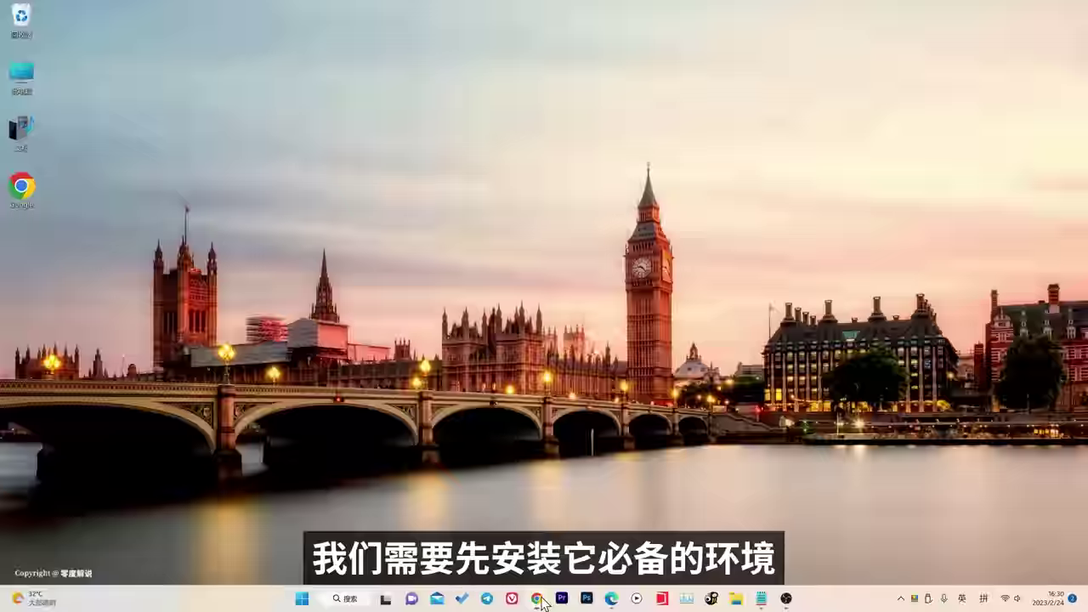
Switch to Chrome and select the address of the Stable-Diffusion article, freedidi.com/8474.html
{"action": "left_click", "coordinate": [539, 599]}
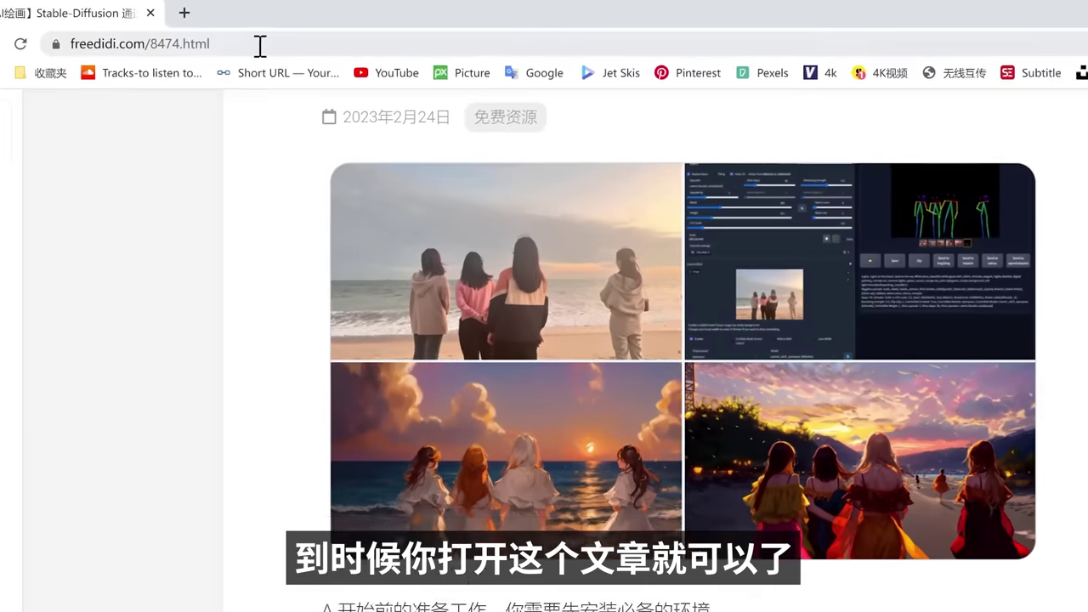
{"action": "left_click", "coordinate": [201, 31]}
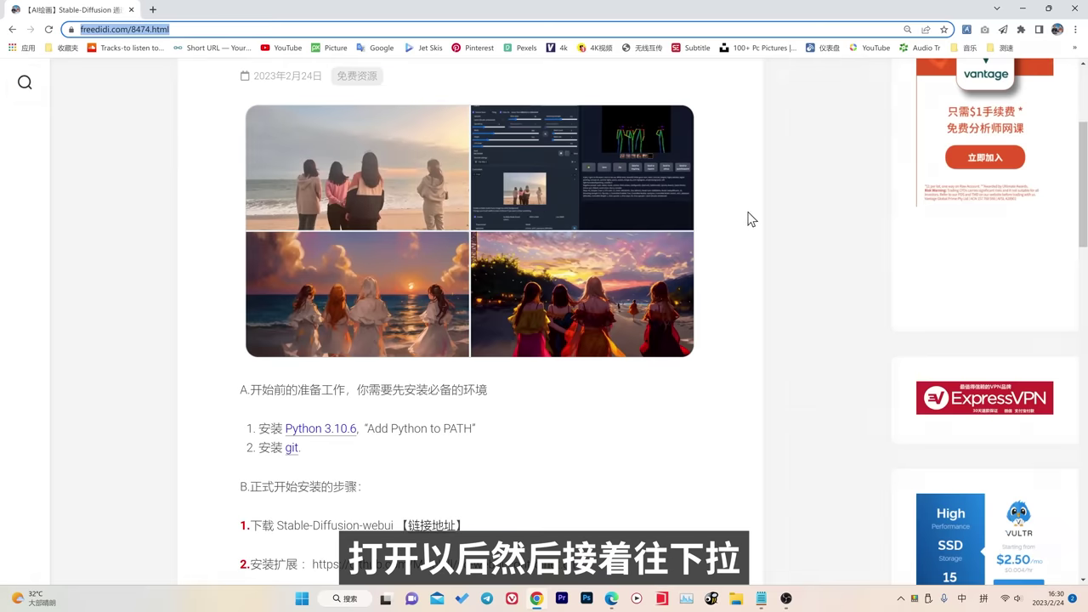
Examine the article's preparation section, highlighting the Python 3.10.6 and git installation requirements
{"action": "scroll", "coordinate": [769, 207], "scroll_direction": "down", "scroll_amount": 3}
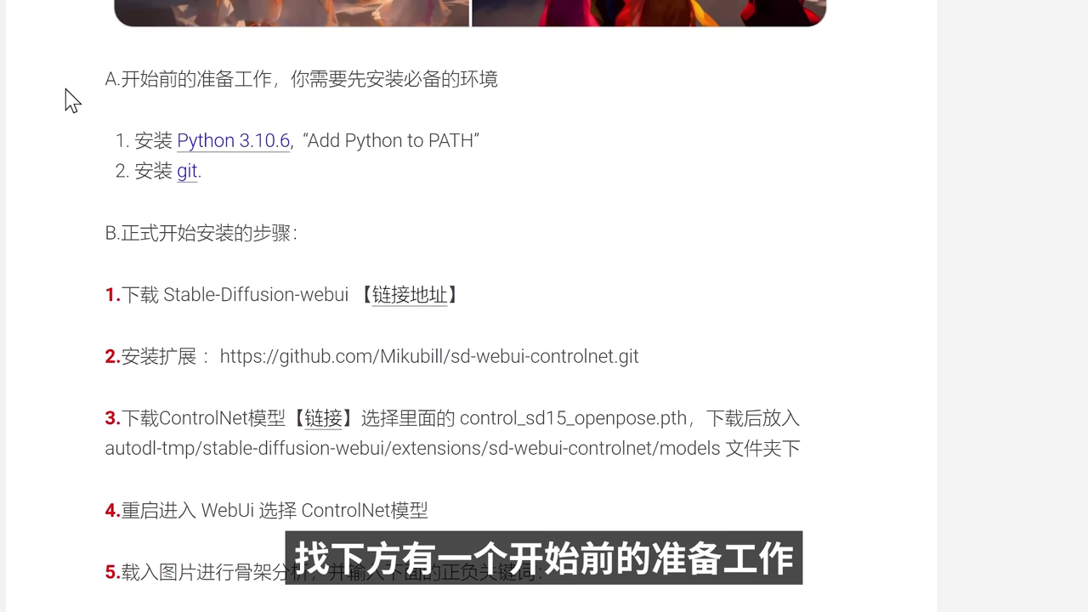
{"action": "left_click_drag", "start_coordinate": [93, 88], "coordinate": [539, 97]}
{"action": "left_click", "coordinate": [129, 139]}
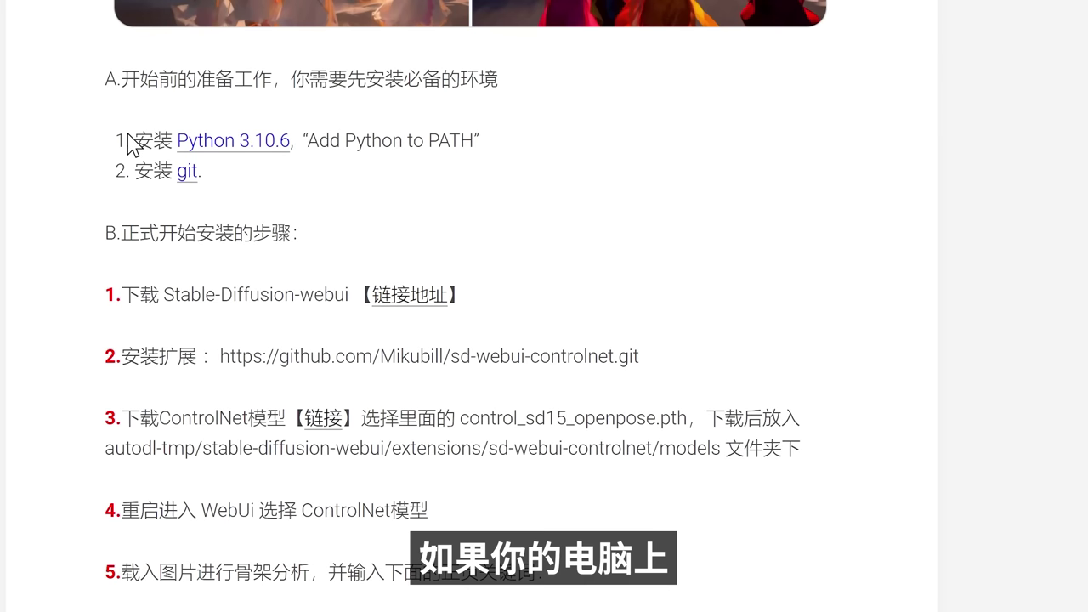
{"action": "left_click_drag", "start_coordinate": [130, 140], "coordinate": [487, 145]}
{"action": "left_click_drag", "start_coordinate": [133, 172], "coordinate": [233, 182]}
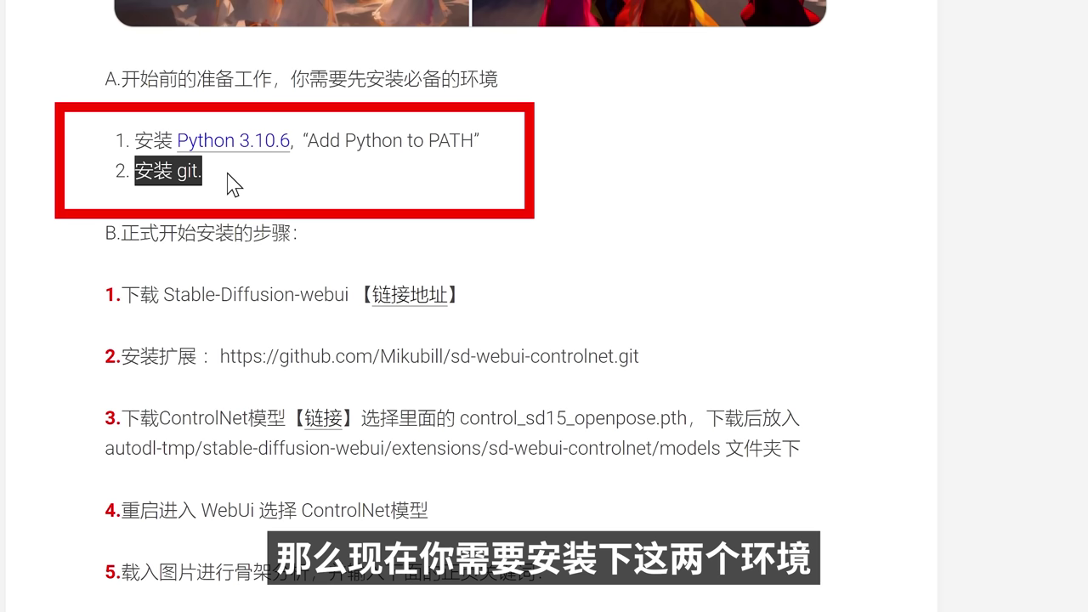
{"action": "left_click", "coordinate": [233, 181]}
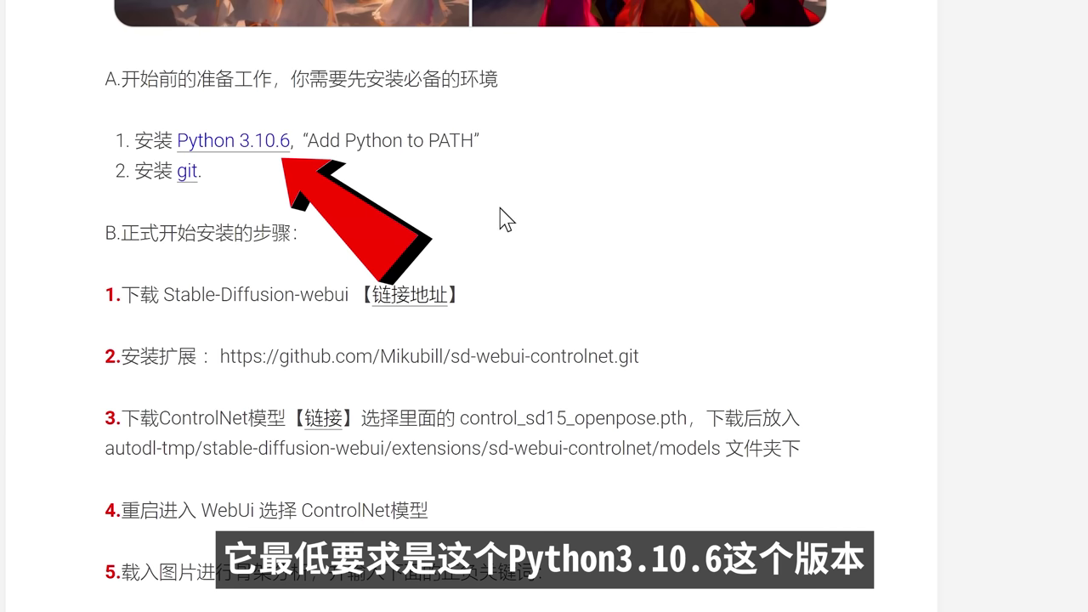
Open the article's Python 3.10.6 link and download the 64-bit Windows installer for Python 3.10.10
{"action": "left_click", "coordinate": [221, 152]}
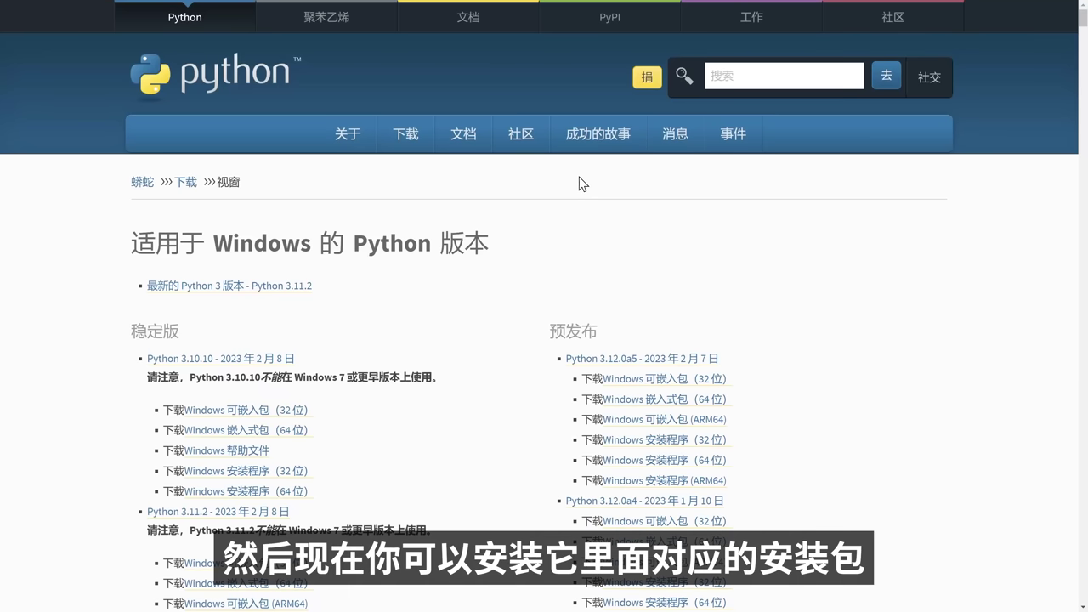
{"action": "scroll", "coordinate": [582, 183], "scroll_direction": "down", "scroll_amount": 2}
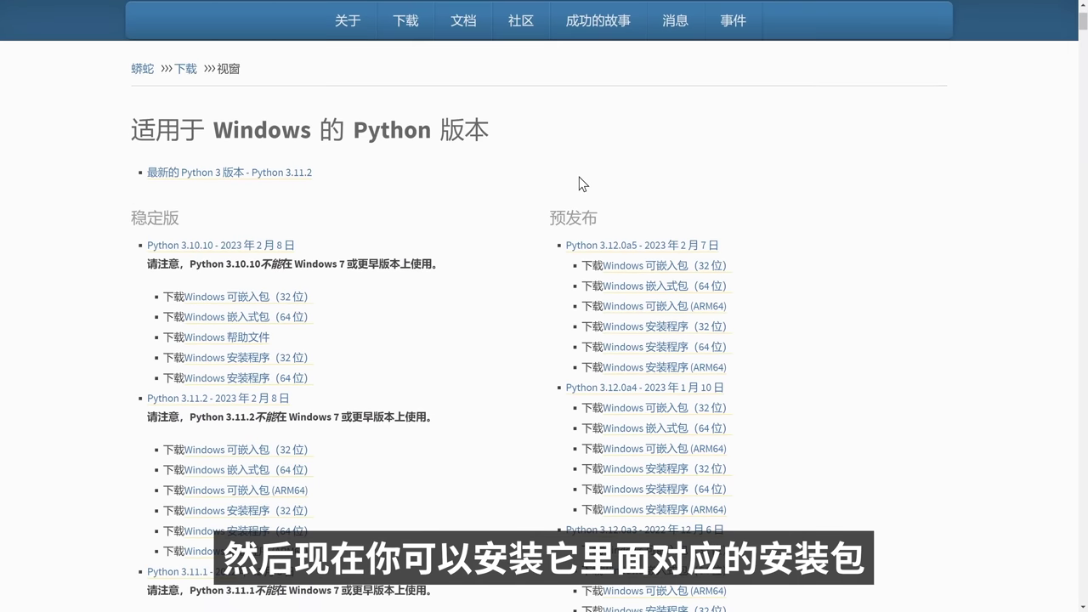
{"action": "left_click", "coordinate": [266, 384]}
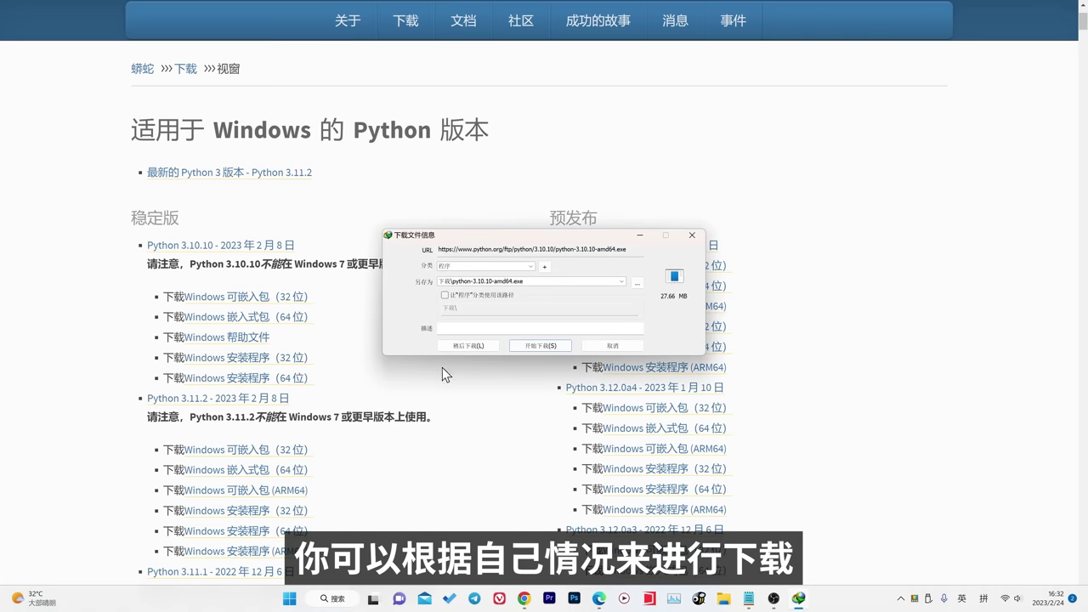
{"action": "left_click", "coordinate": [548, 348]}
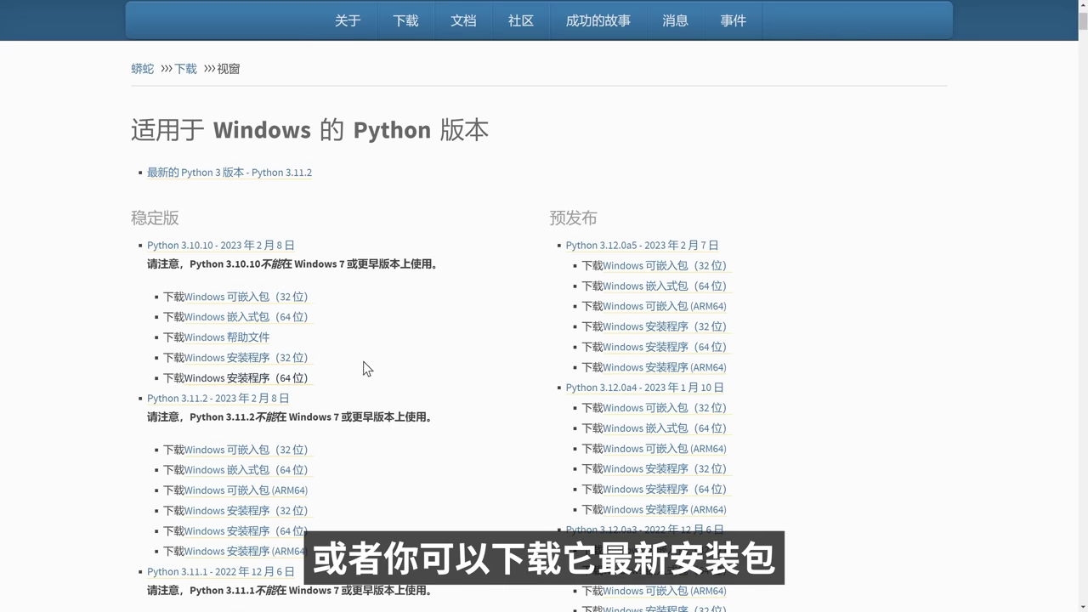
Open the latest Python release page and download the Python 3.11.2 installer for Windows
{"action": "left_click", "coordinate": [282, 176]}
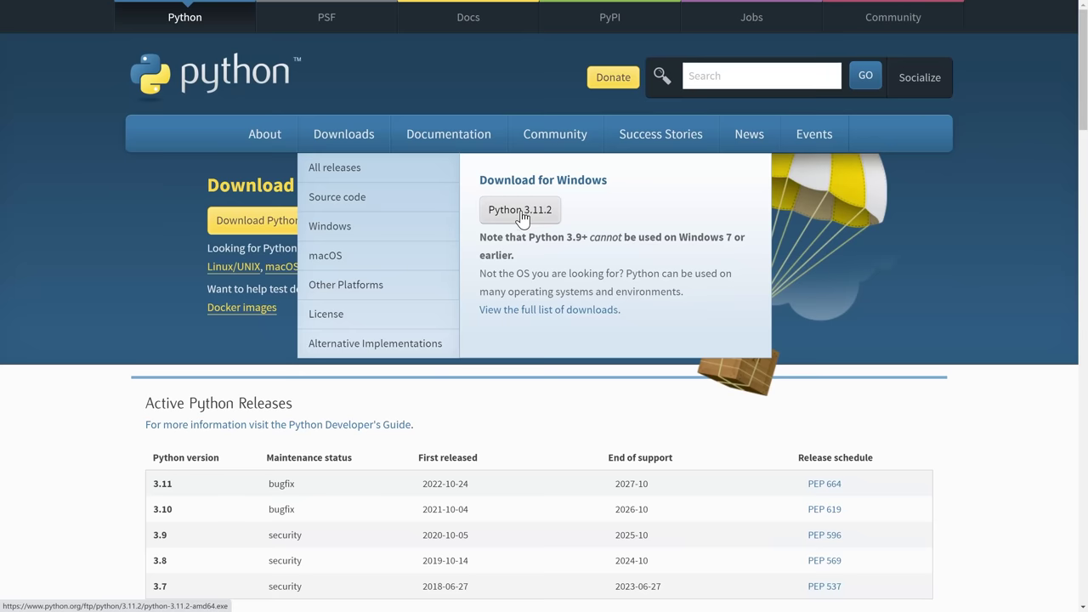
{"action": "left_click", "coordinate": [520, 213]}
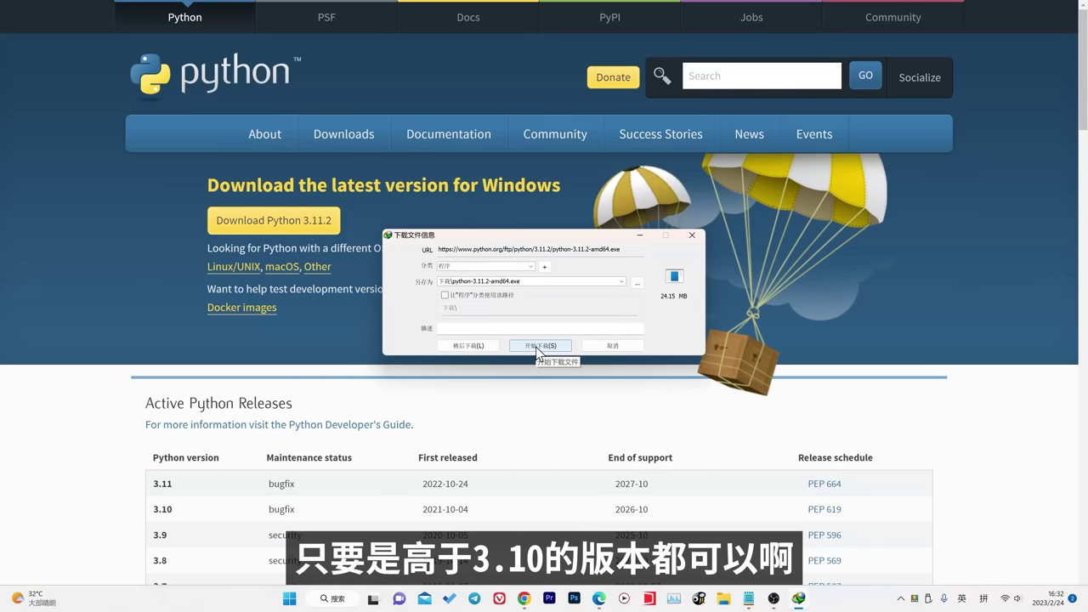
{"action": "left_click", "coordinate": [536, 347]}
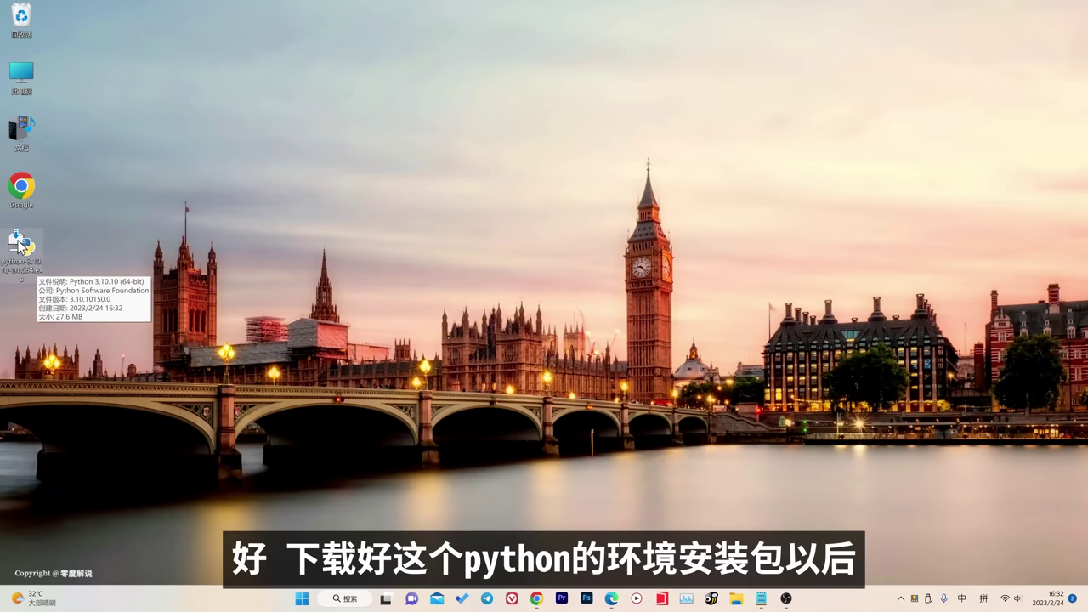
Install Python 3.10.10 from the desktop with default settings and python.exe added to PATH, and delete the installer
{"action": "left_click_drag", "start_coordinate": [21, 247], "coordinate": [579, 75]}
{"action": "double_click", "coordinate": [579, 76]}
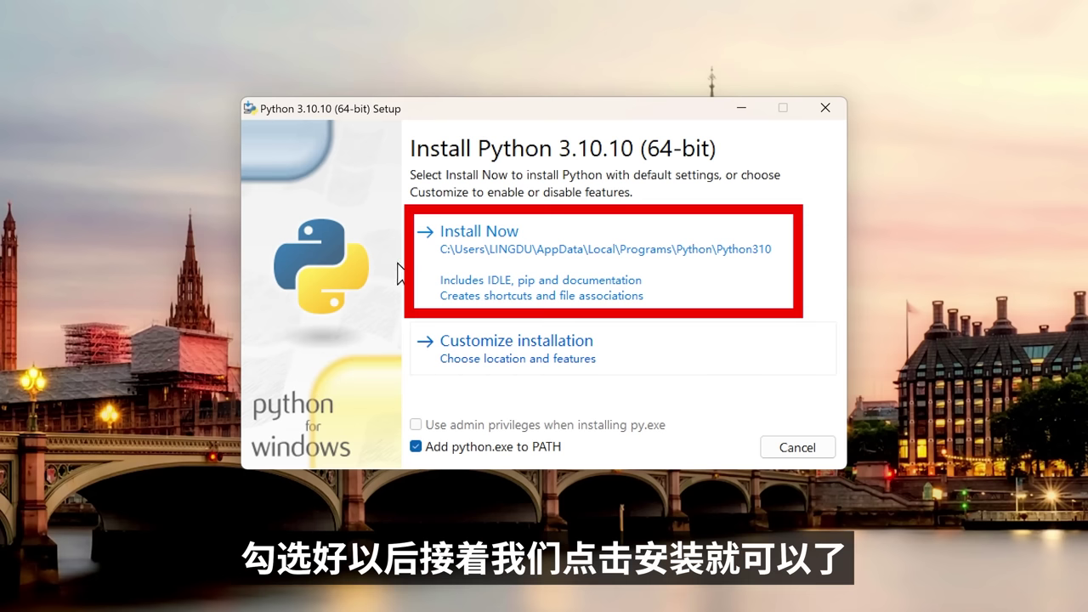
{"action": "left_click", "coordinate": [496, 234]}
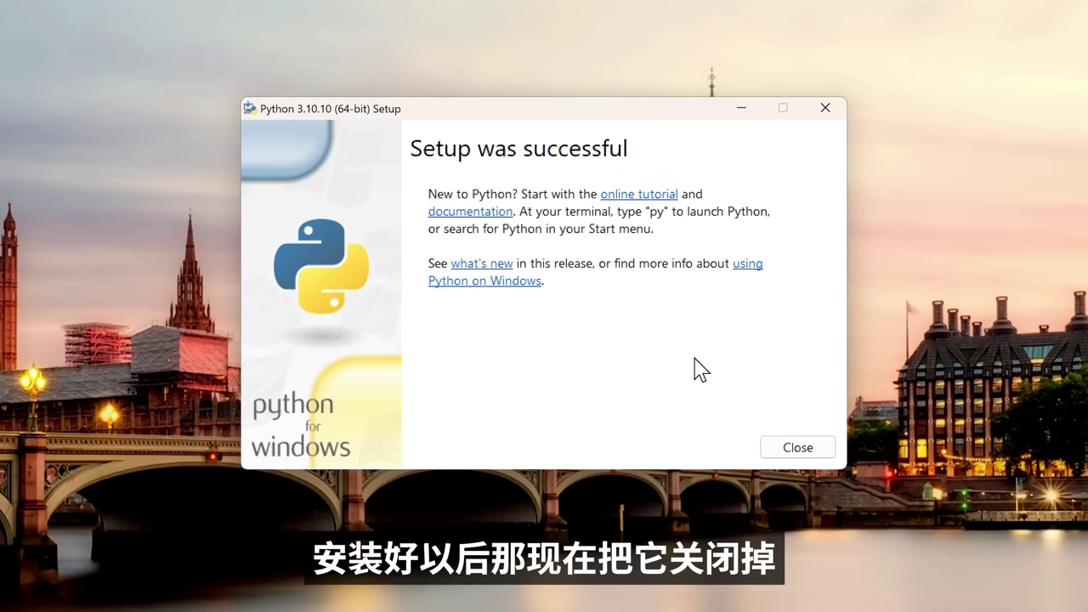
{"action": "left_click", "coordinate": [807, 449]}
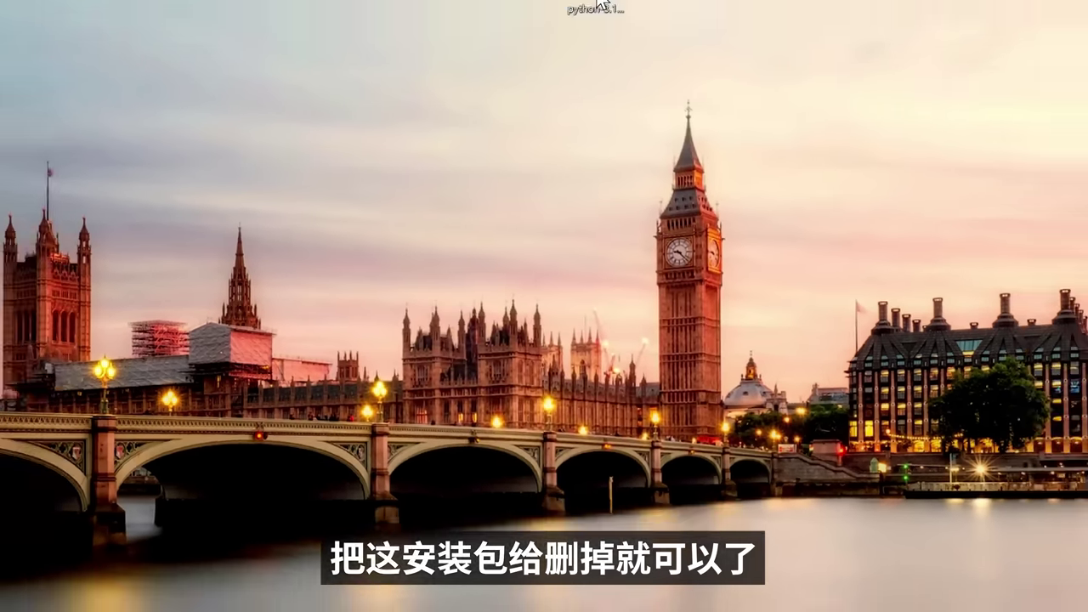
{"action": "key", "text": "Delete"}
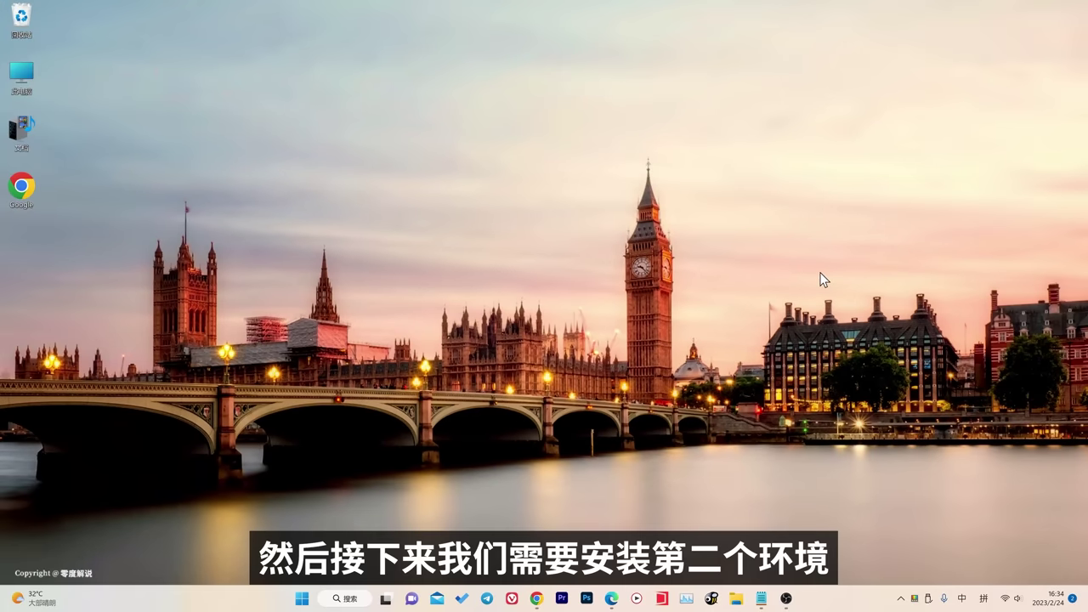
Switch to Chrome, open the article's git link and download the 64-bit Git for Windows standalone installer
{"action": "left_click", "coordinate": [536, 600]}
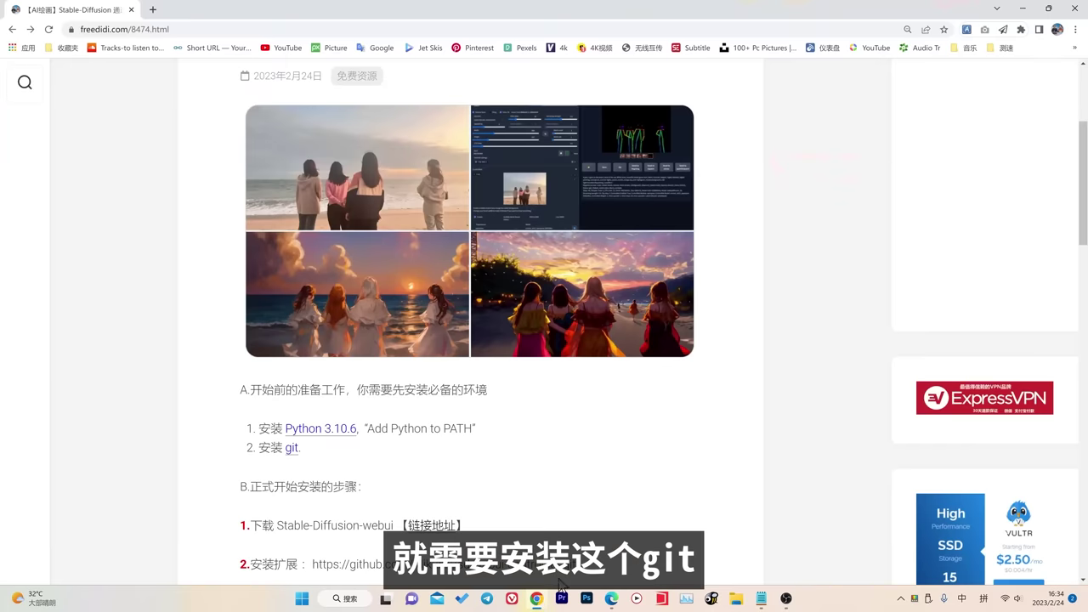
{"action": "scroll", "coordinate": [366, 340], "scroll_direction": "down", "scroll_amount": 3}
{"action": "left_click", "coordinate": [289, 278]}
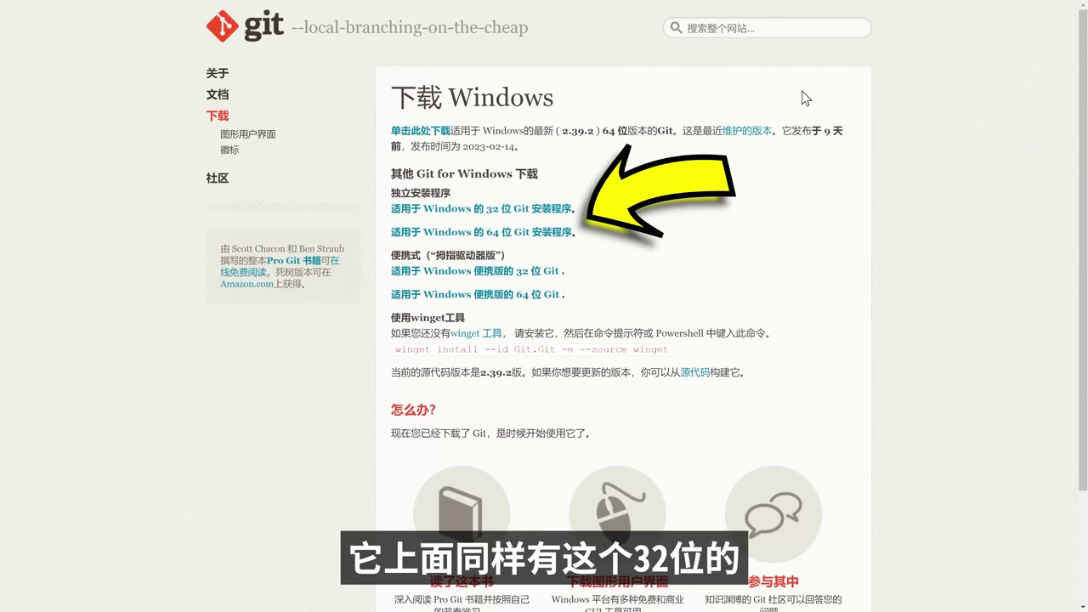
{"action": "left_click", "coordinate": [487, 241]}
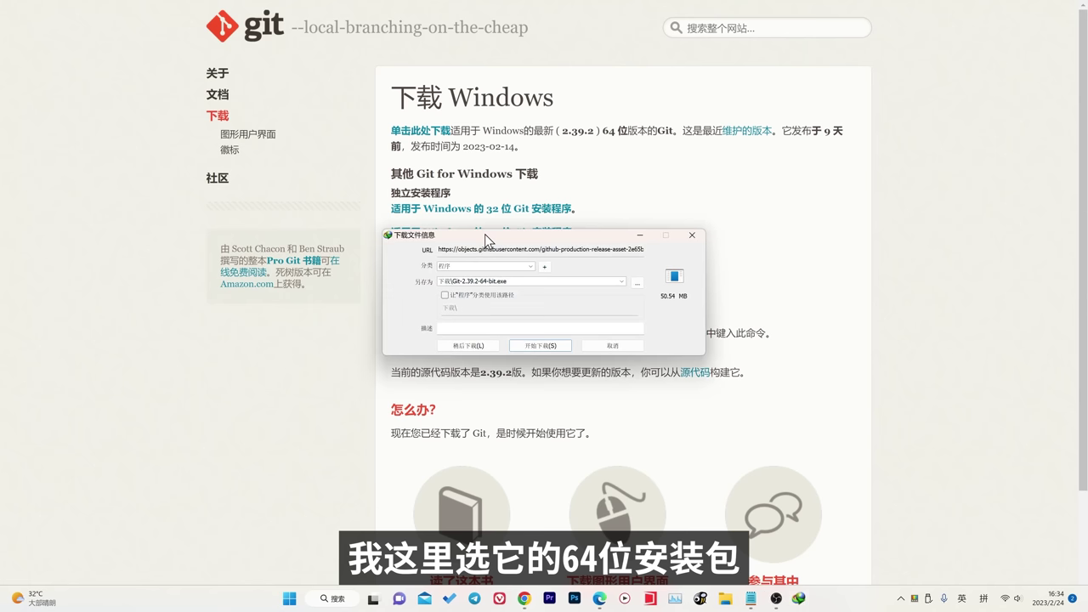
{"action": "left_click", "coordinate": [544, 345]}
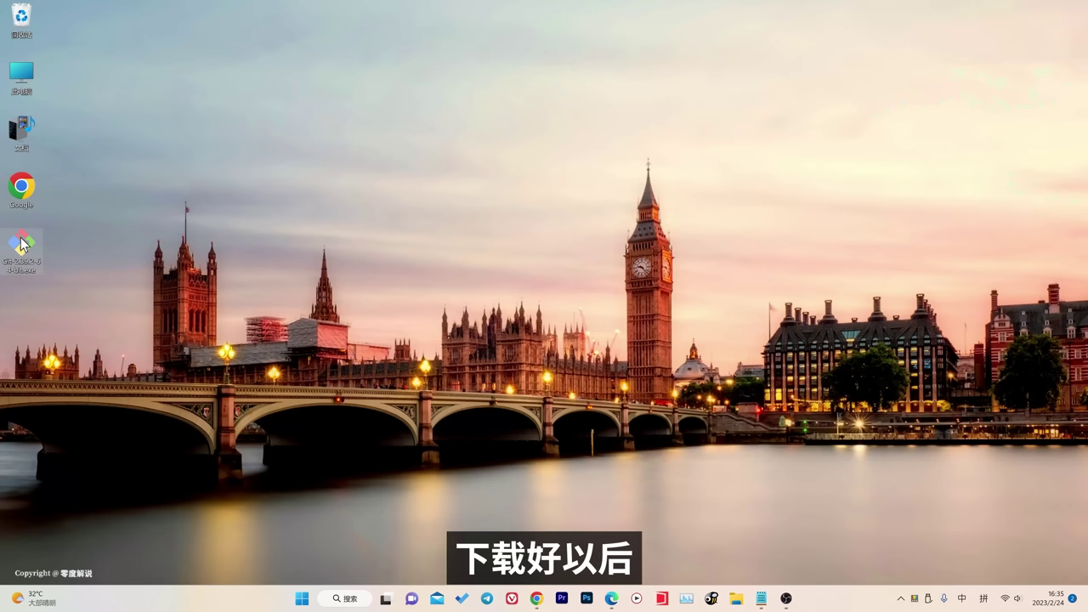
Install Git 2.39.2 from the desktop installer and finish the setup without viewing the release notes
{"action": "left_click_drag", "start_coordinate": [21, 246], "coordinate": [554, 91]}
{"action": "double_click", "coordinate": [542, 79]}
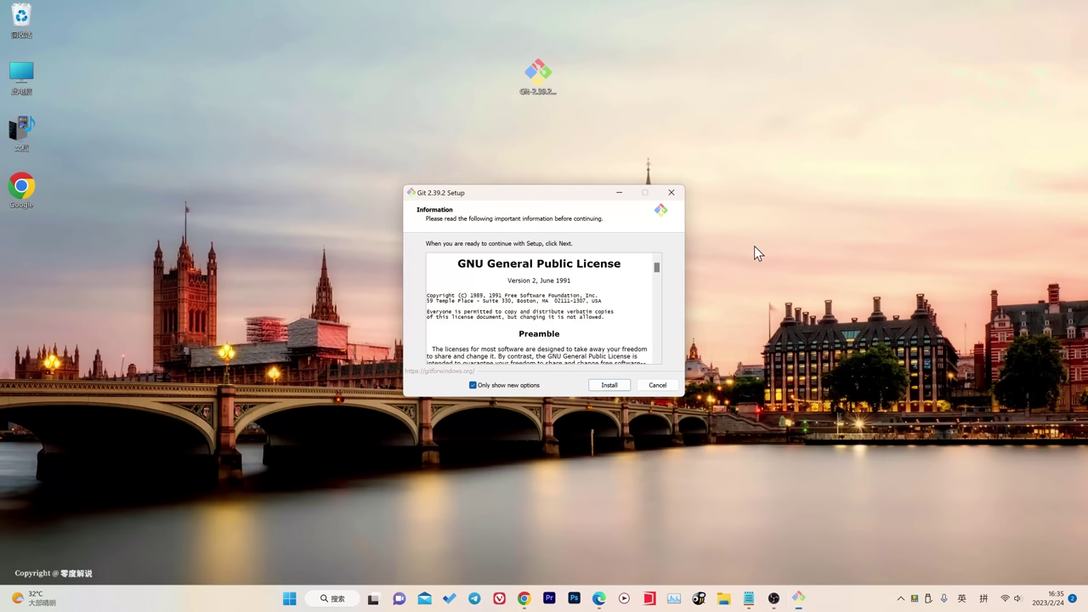
{"action": "left_click", "coordinate": [608, 385]}
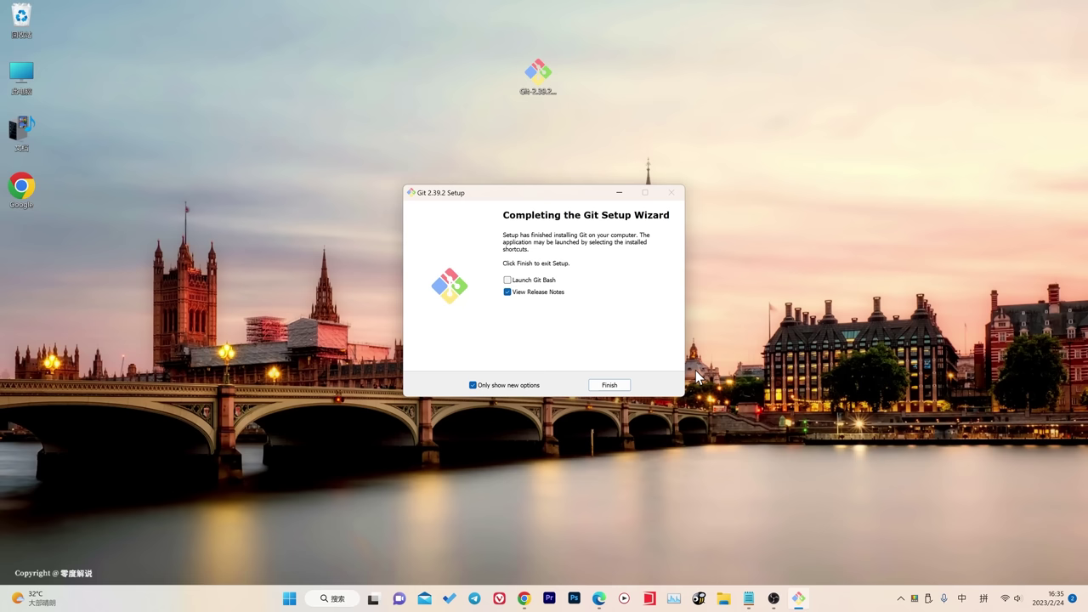
{"action": "left_click", "coordinate": [538, 292]}
{"action": "left_click", "coordinate": [609, 385]}
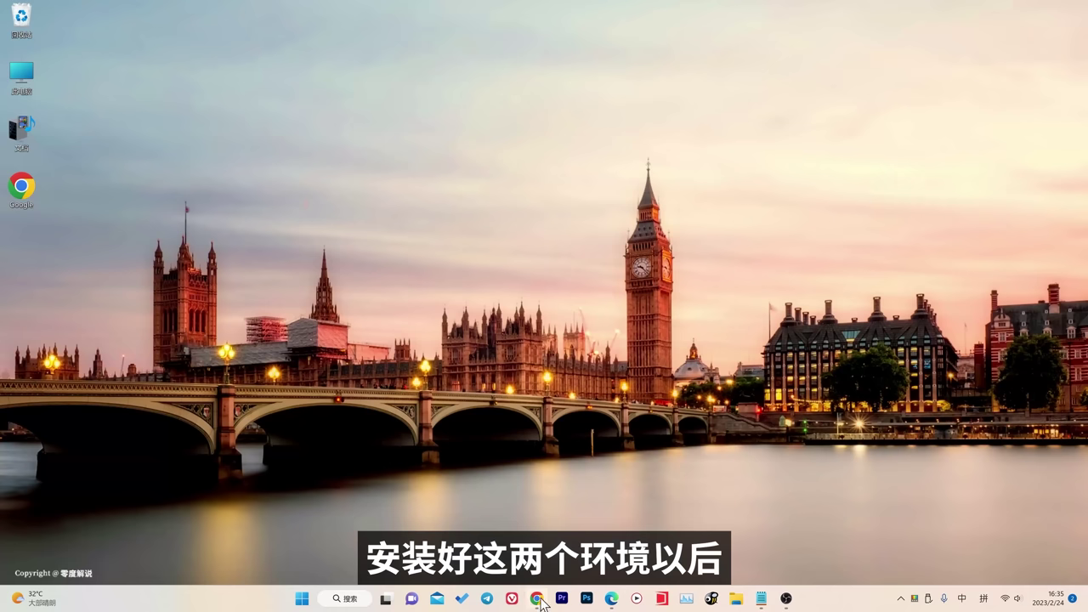
Return to the article in Chrome and open the Stable-Diffusion-webui link from the first installation step
{"action": "left_click", "coordinate": [536, 599]}
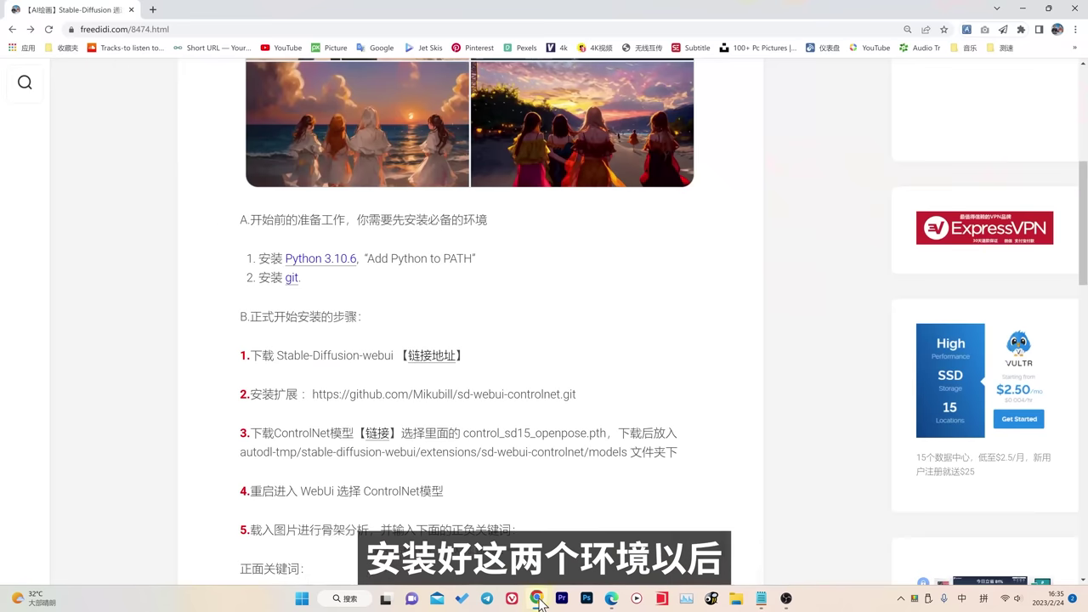
{"action": "scroll", "coordinate": [692, 218], "scroll_direction": "down", "scroll_amount": 2}
{"action": "left_click_drag", "start_coordinate": [252, 146], "coordinate": [389, 145]}
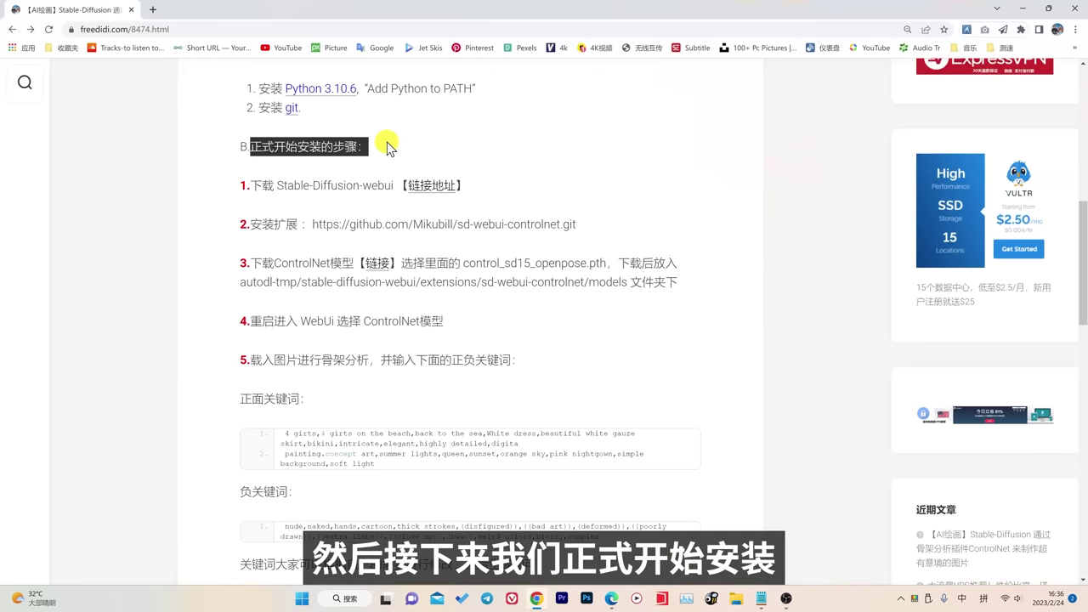
{"action": "left_click", "coordinate": [252, 179]}
{"action": "left_click_drag", "start_coordinate": [309, 184], "coordinate": [399, 182]}
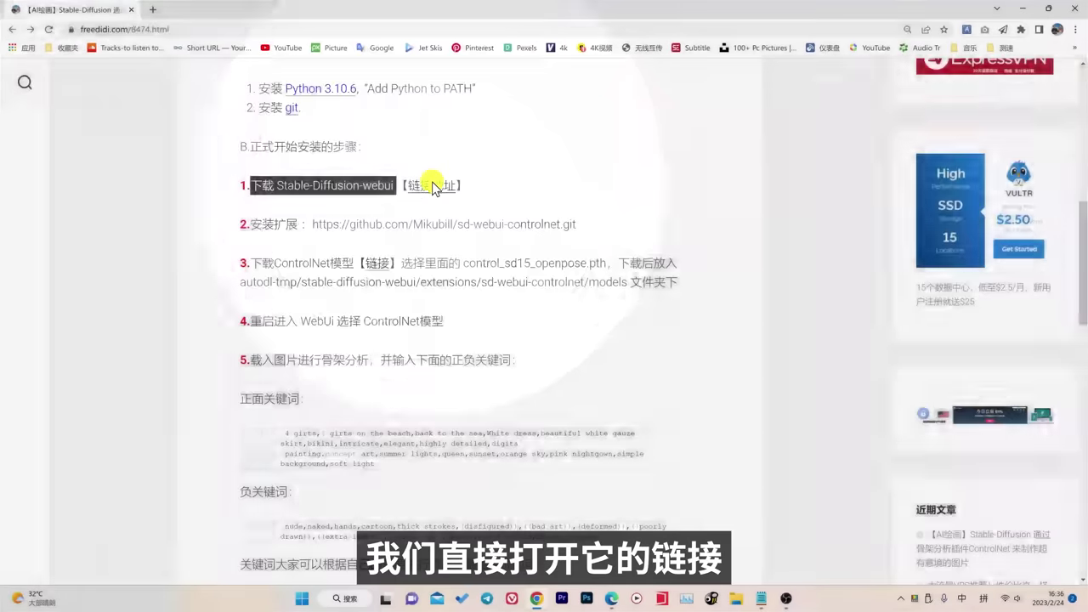
{"action": "left_click", "coordinate": [432, 185]}
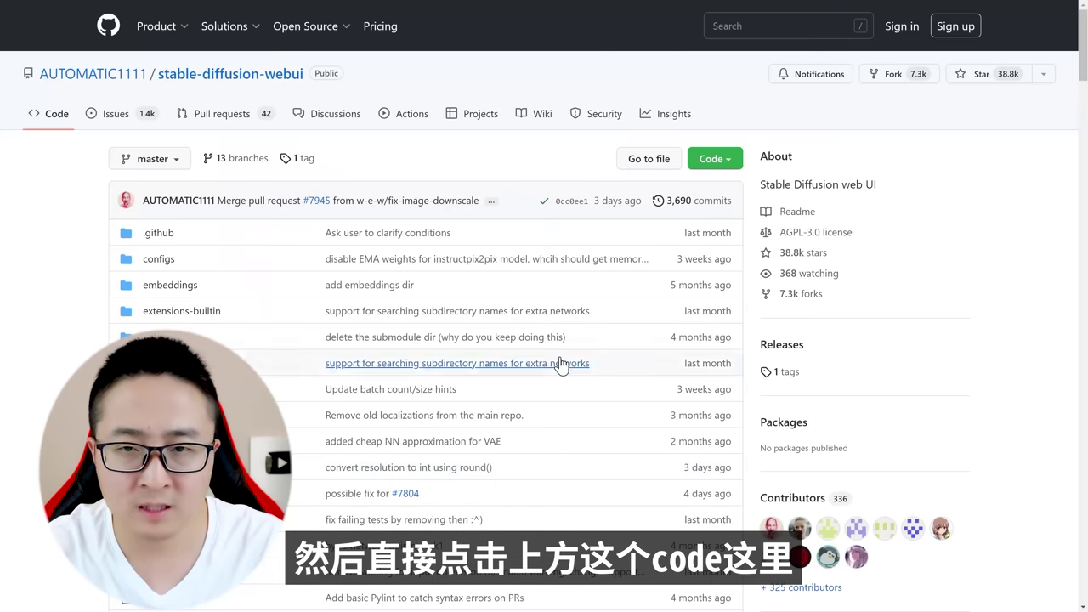
Download the stable-diffusion-webui repository's code as a ZIP archive
{"action": "left_click", "coordinate": [717, 168]}
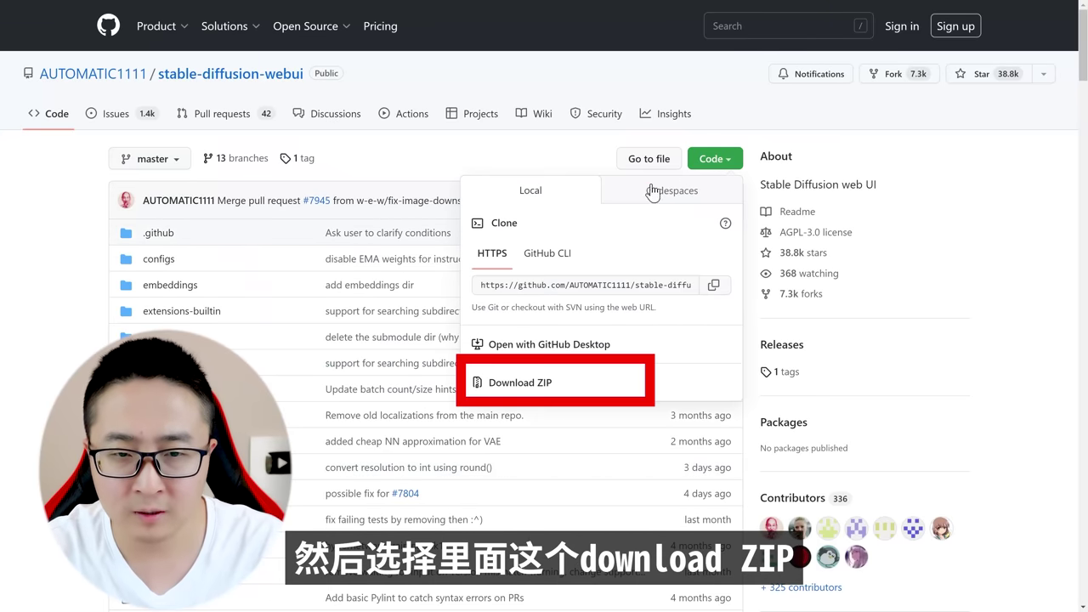
{"action": "left_click", "coordinate": [536, 384]}
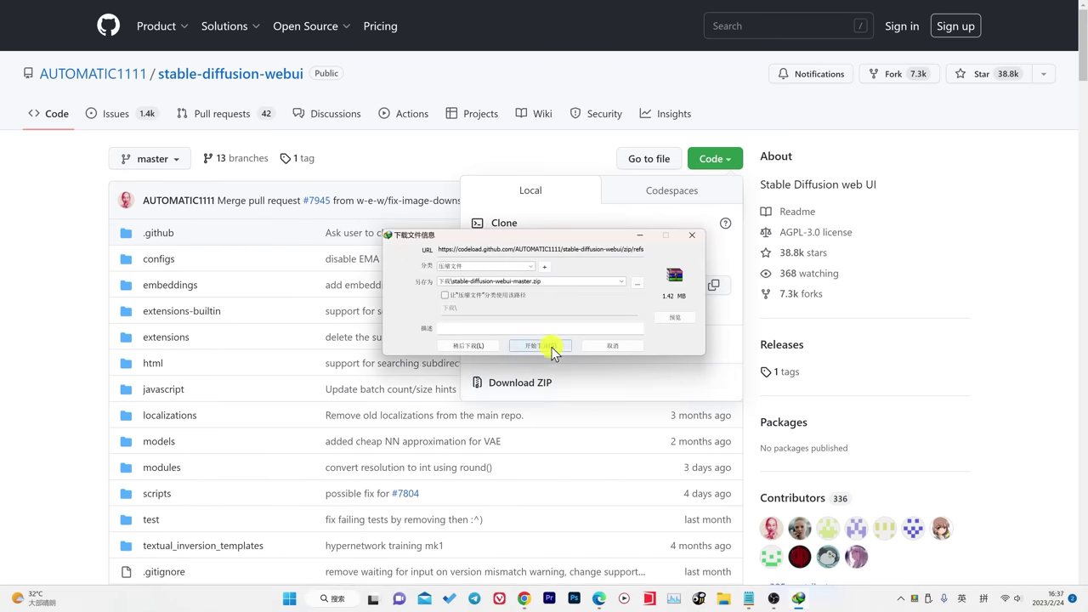
{"action": "left_click", "coordinate": [549, 348]}
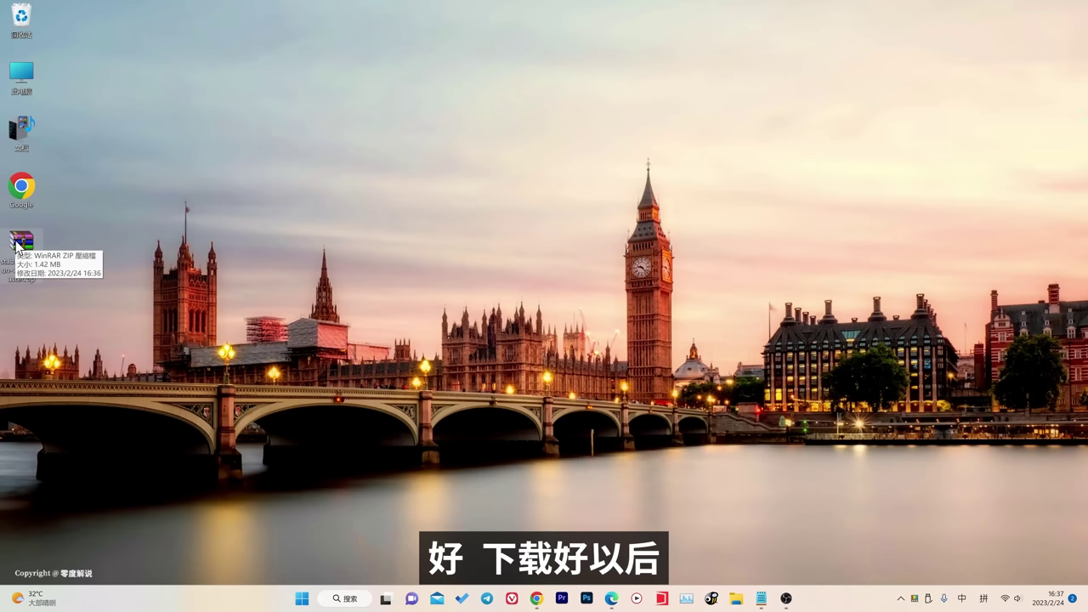
Extract the stable-diffusion-webui-master archive into its own folder on the desktop with WinRAR and delete the archive
{"action": "left_click_drag", "start_coordinate": [17, 244], "coordinate": [568, 54]}
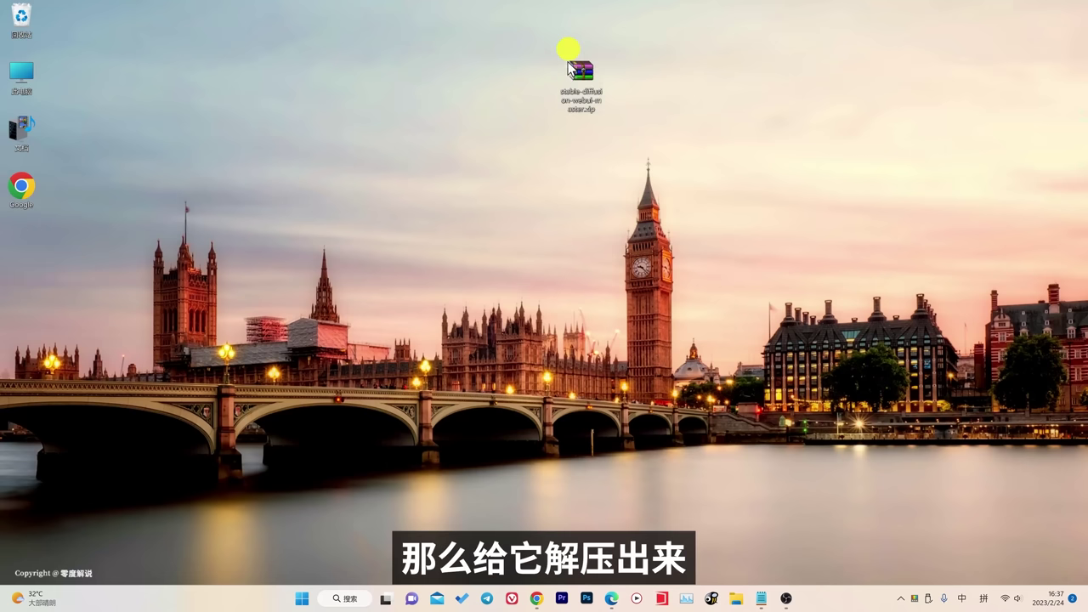
{"action": "right_click", "coordinate": [586, 72]}
{"action": "mouse_move", "coordinate": [680, 165]}
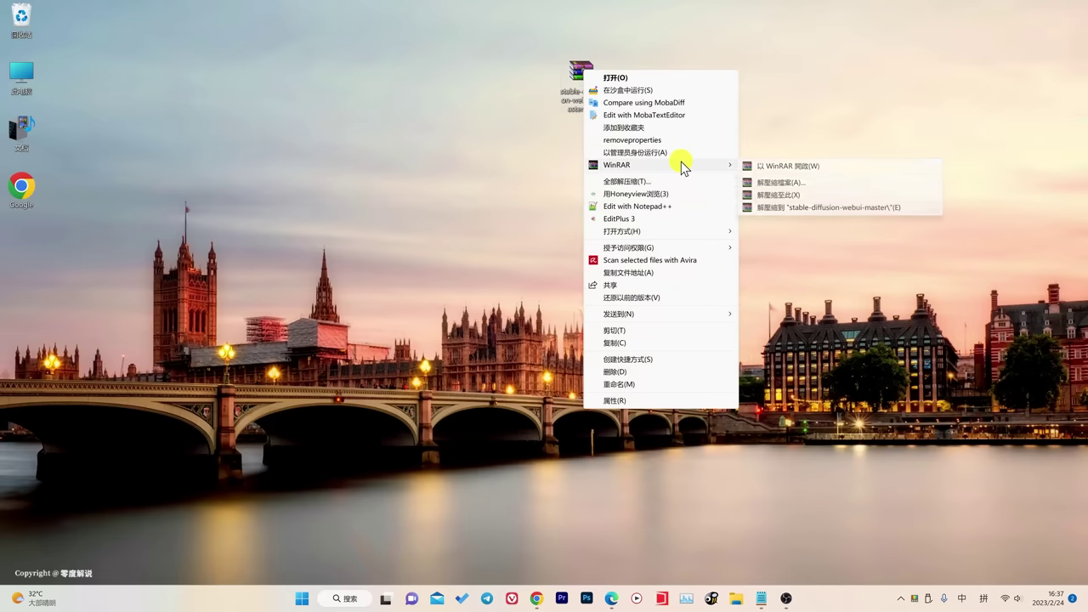
{"action": "left_click", "coordinate": [845, 211]}
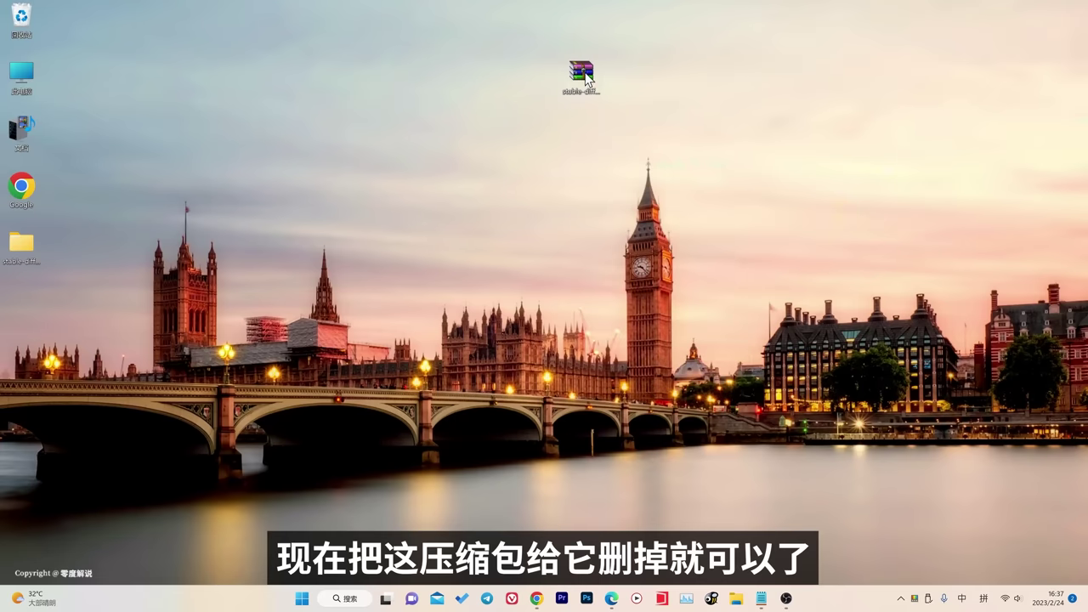
{"action": "left_click_drag", "start_coordinate": [587, 76], "coordinate": [29, 27]}
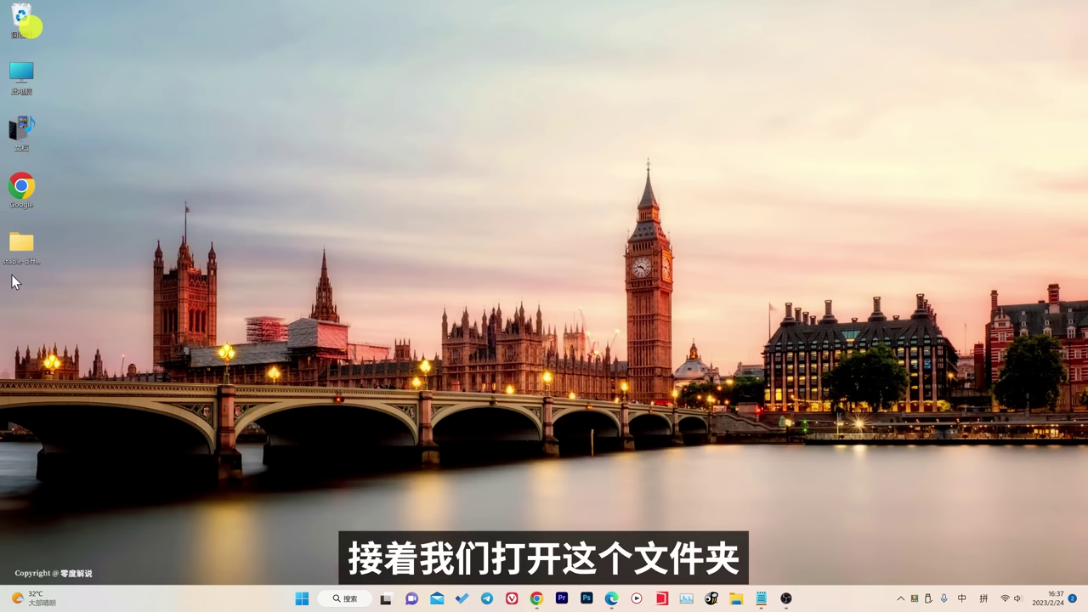
Open the extracted stable-diffusion-webui-master folder on the desktop and enter its nested folder of the same name
{"action": "double_click", "coordinate": [17, 246]}
{"action": "left_click_drag", "start_coordinate": [487, 153], "coordinate": [566, 63]}
{"action": "left_click", "coordinate": [404, 161]}
{"action": "double_click", "coordinate": [404, 162]}
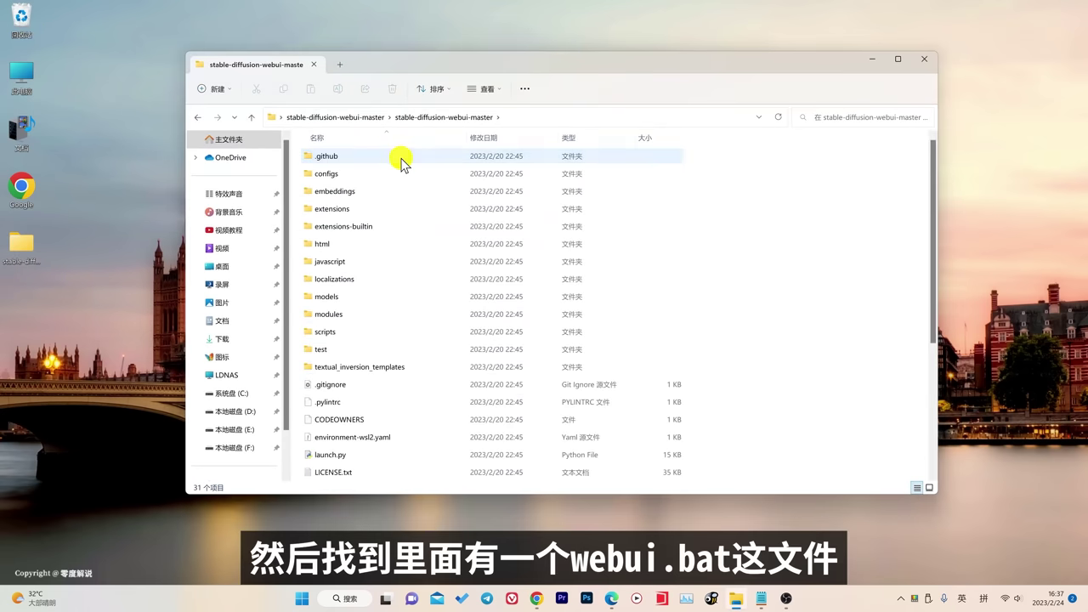
Run webui.bat to install and launch the web UI, and minimize the folder window behind the console
{"action": "scroll", "coordinate": [683, 279], "scroll_direction": "down", "scroll_amount": 4}
{"action": "left_click", "coordinate": [335, 396]}
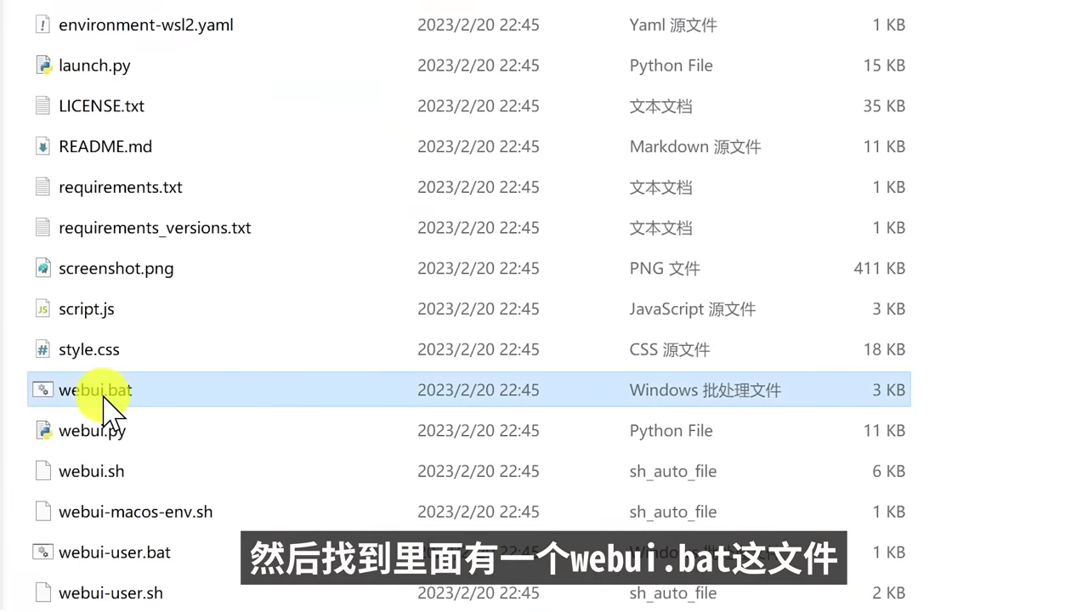
{"action": "double_click", "coordinate": [176, 396]}
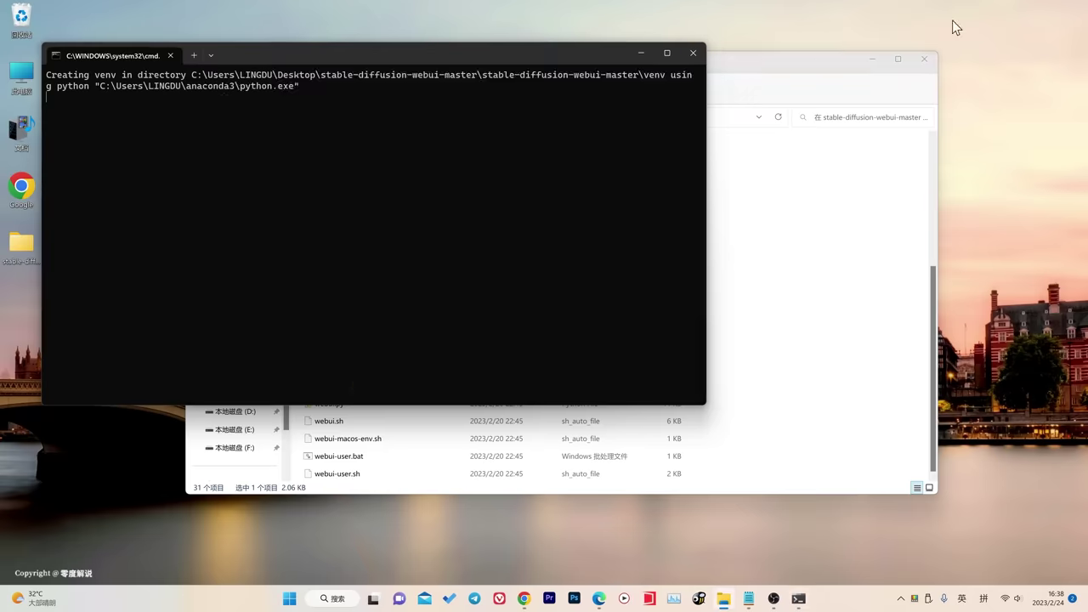
{"action": "left_click", "coordinate": [872, 58]}
{"action": "left_click_drag", "start_coordinate": [350, 53], "coordinate": [528, 85]}
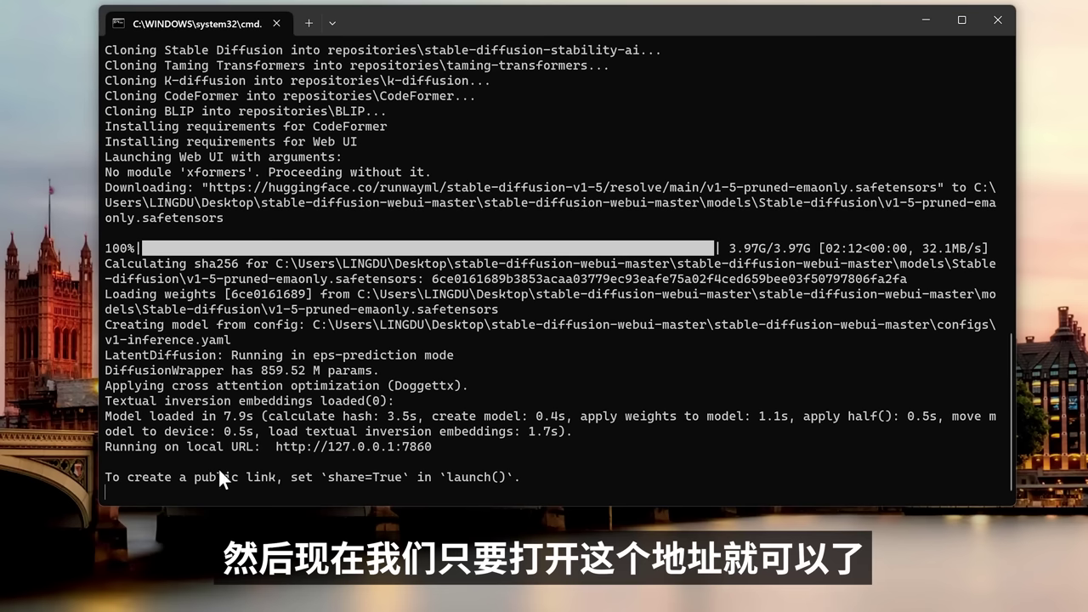
{"action": "left_click_drag", "start_coordinate": [273, 444], "coordinate": [327, 445]}
{"action": "left_click", "coordinate": [284, 445]}
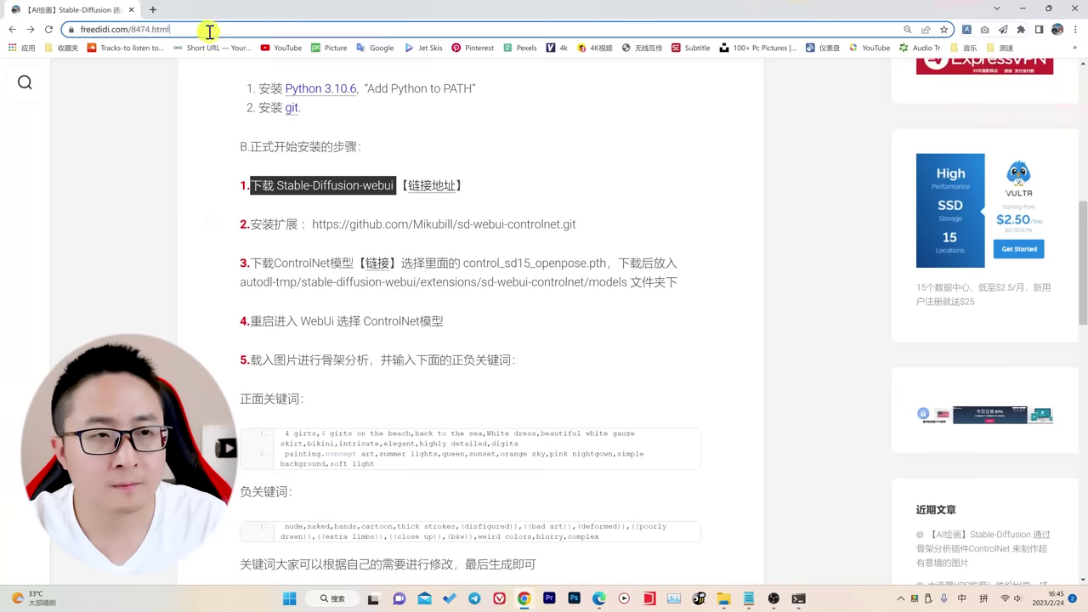
{"action": "right_click", "coordinate": [209, 31]}
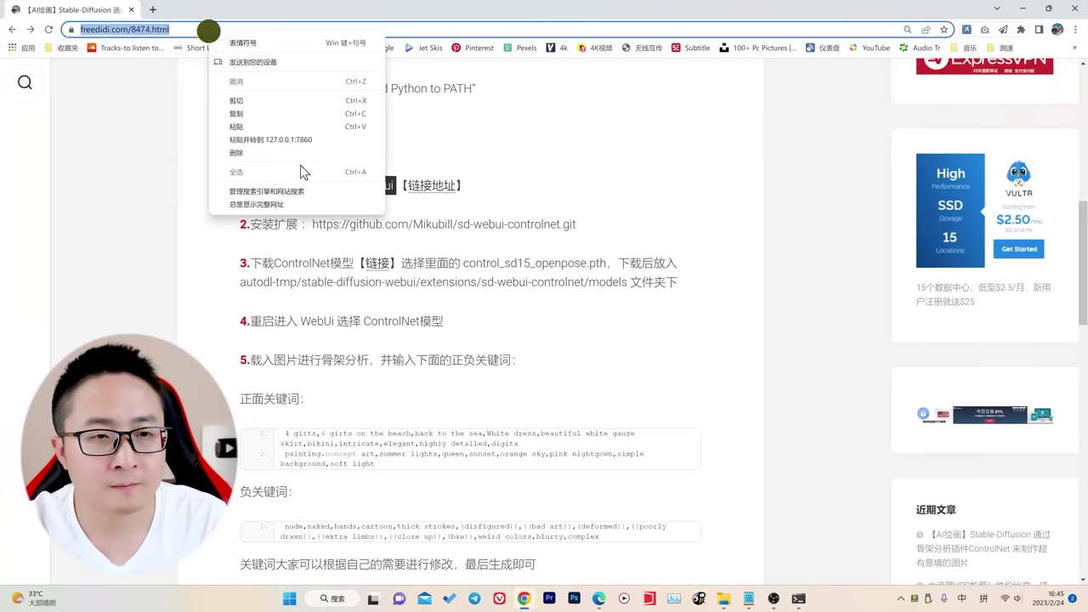
{"action": "left_click", "coordinate": [309, 141]}
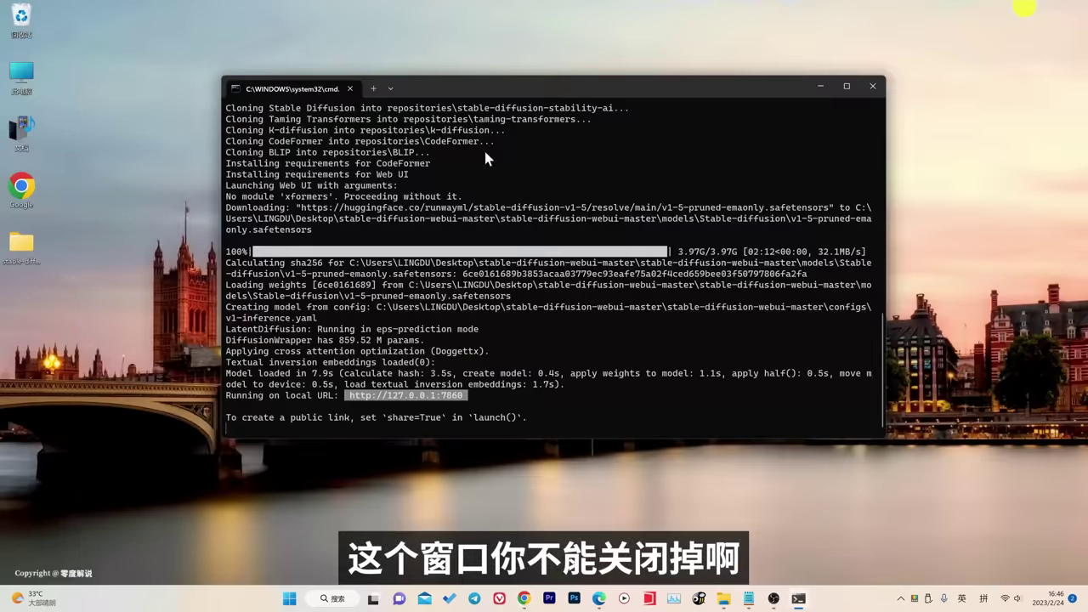
{"action": "left_click", "coordinate": [820, 86]}
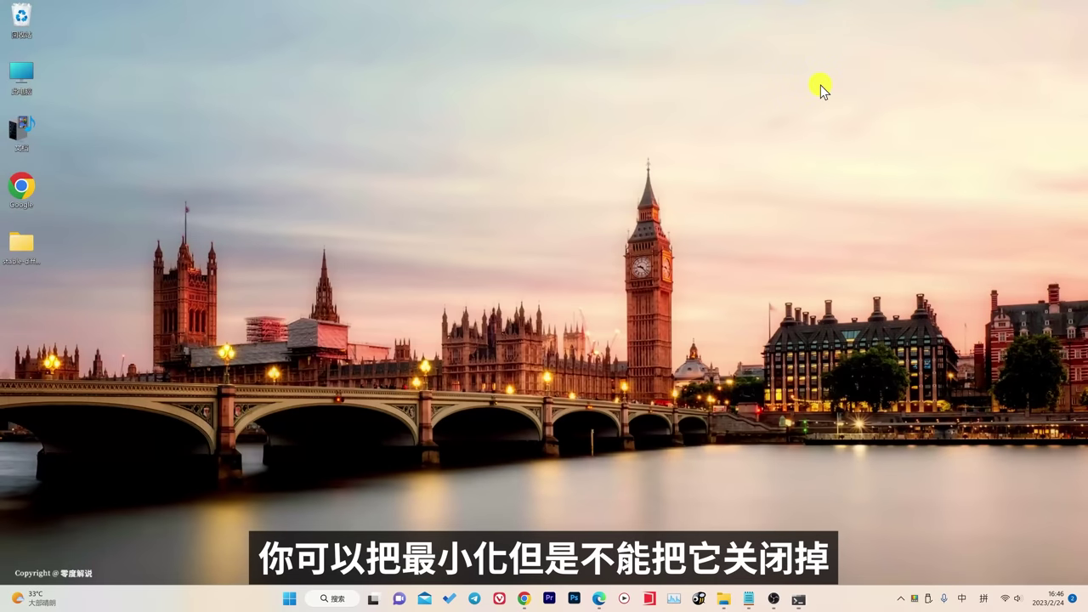
{"action": "left_click", "coordinate": [524, 598]}
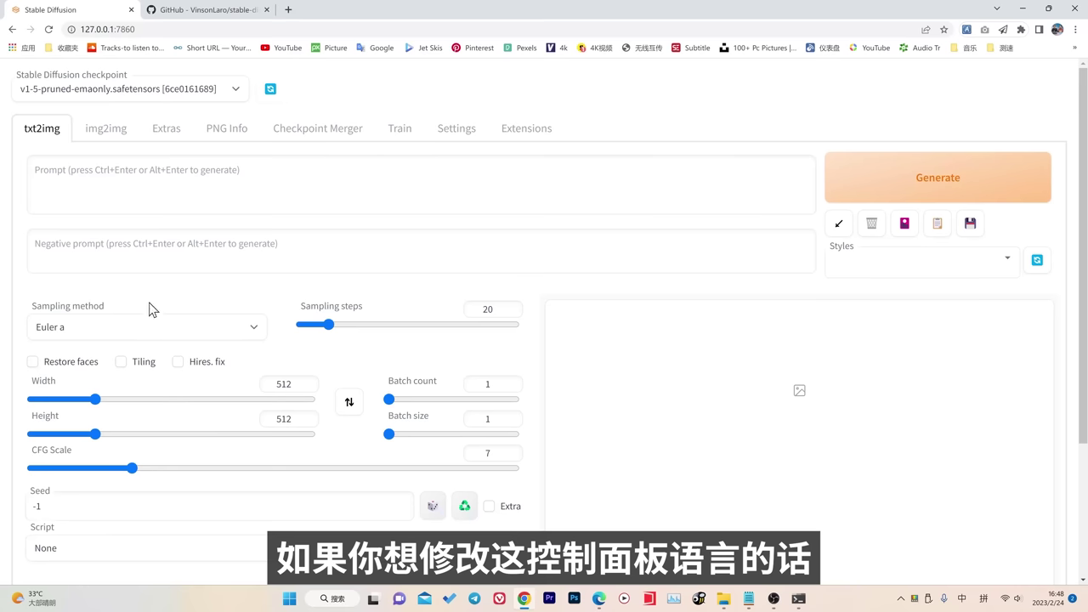
Copy the stable-diffusion-webui-chinese repository address from method 1 of the GitHub README's installation instructions
{"action": "left_click", "coordinate": [189, 16]}
{"action": "scroll", "coordinate": [651, 323], "scroll_direction": "down", "scroll_amount": 5}
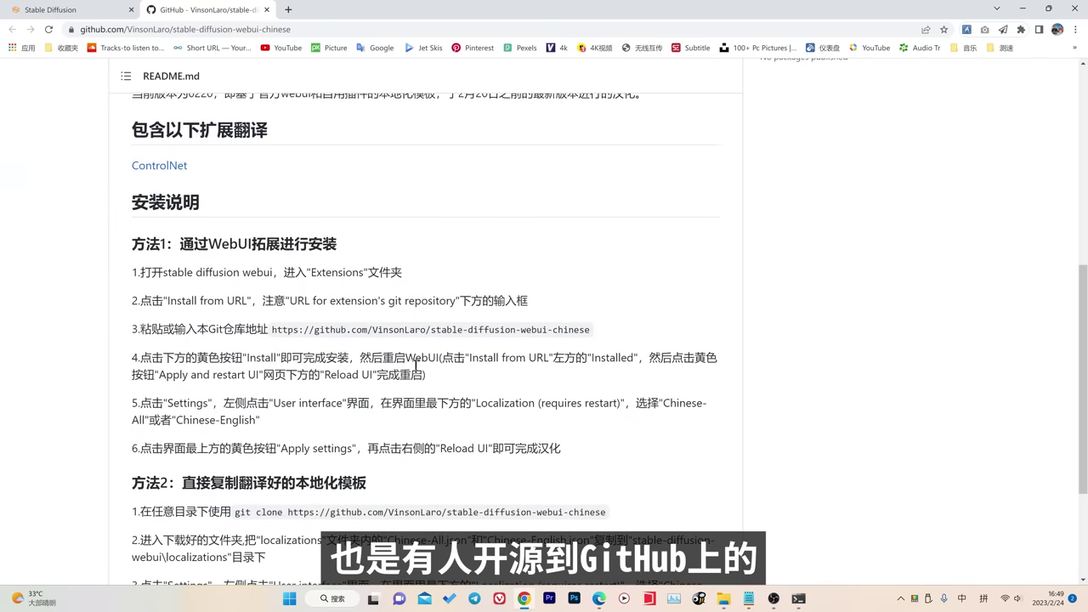
{"action": "left_click_drag", "start_coordinate": [299, 328], "coordinate": [595, 330]}
{"action": "key", "text": "ctrl+c"}
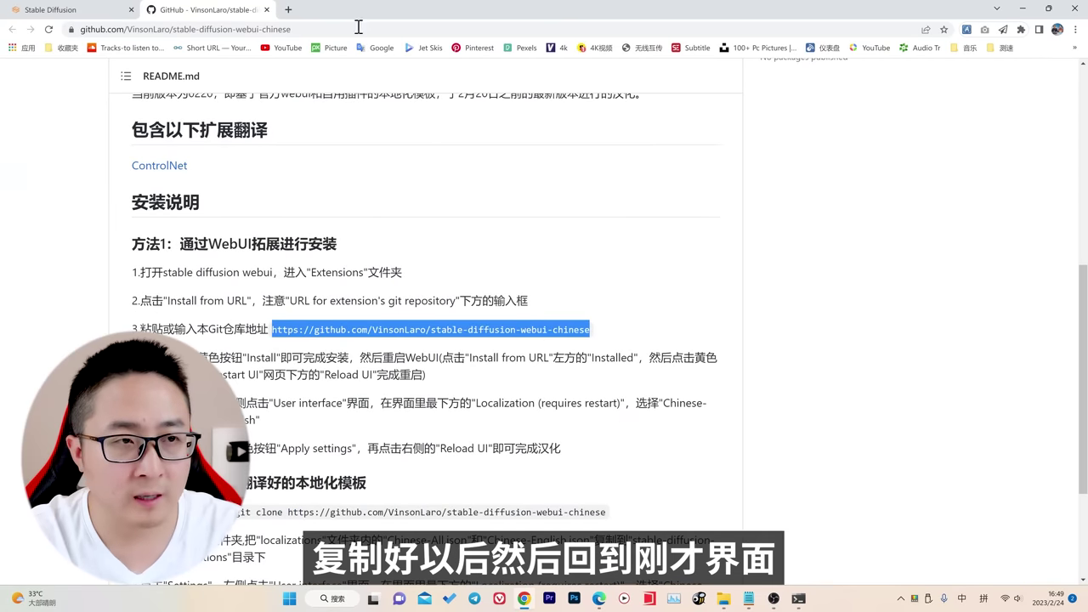
Install the stable-diffusion-webui-chinese extension from its copied repository URL in the web UI, and apply and restart the UI
{"action": "left_click", "coordinate": [53, 10]}
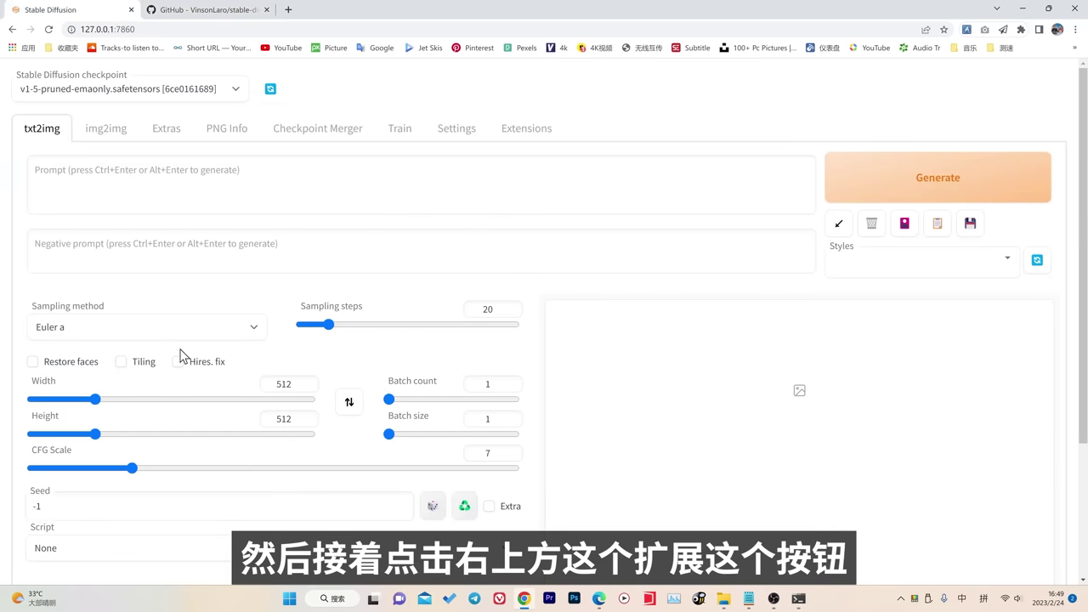
{"action": "left_click", "coordinate": [528, 130]}
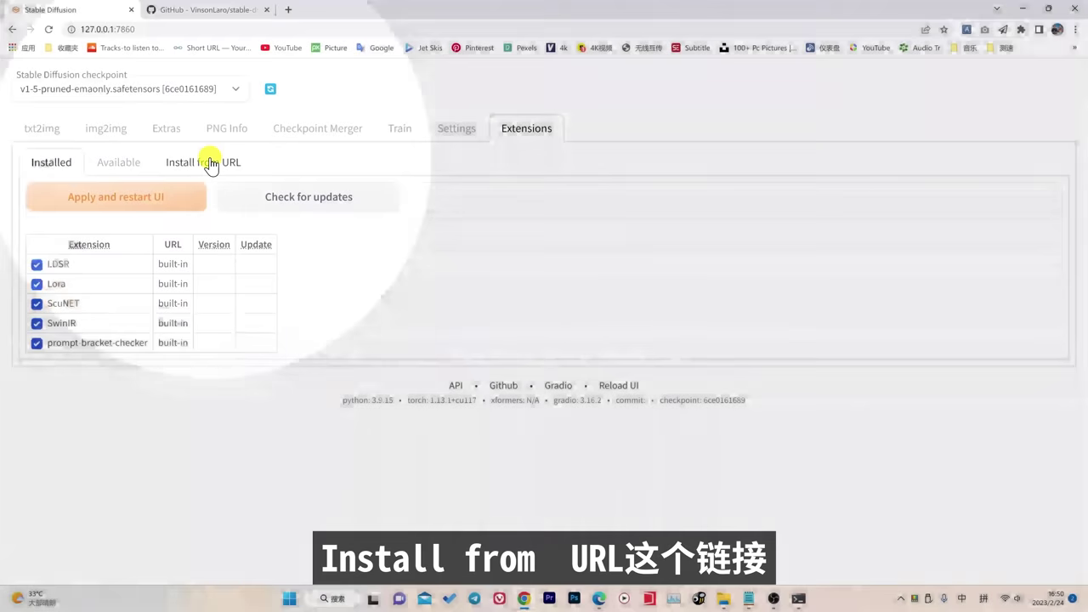
{"action": "left_click", "coordinate": [210, 164]}
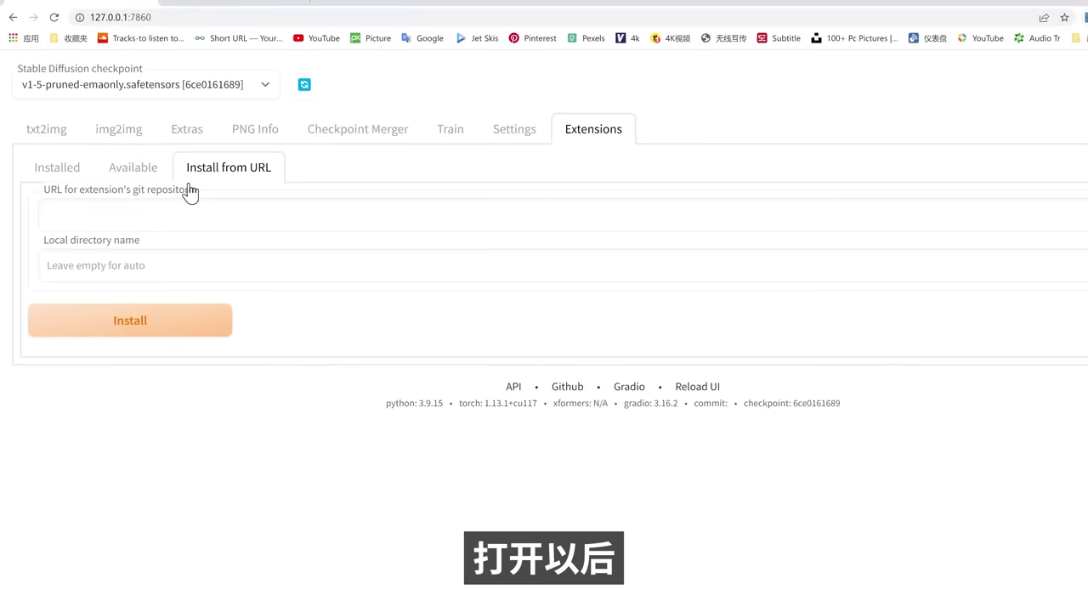
{"action": "left_click", "coordinate": [179, 275]}
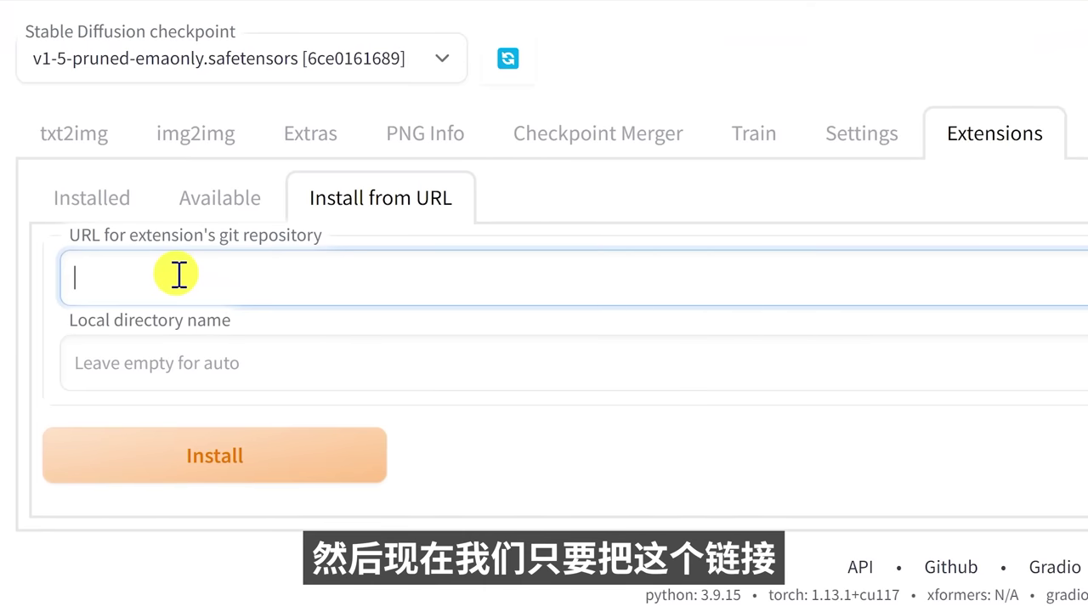
{"action": "key", "text": "ctrl+v"}
{"action": "left_click_drag", "start_coordinate": [667, 280], "coordinate": [5, 280]}
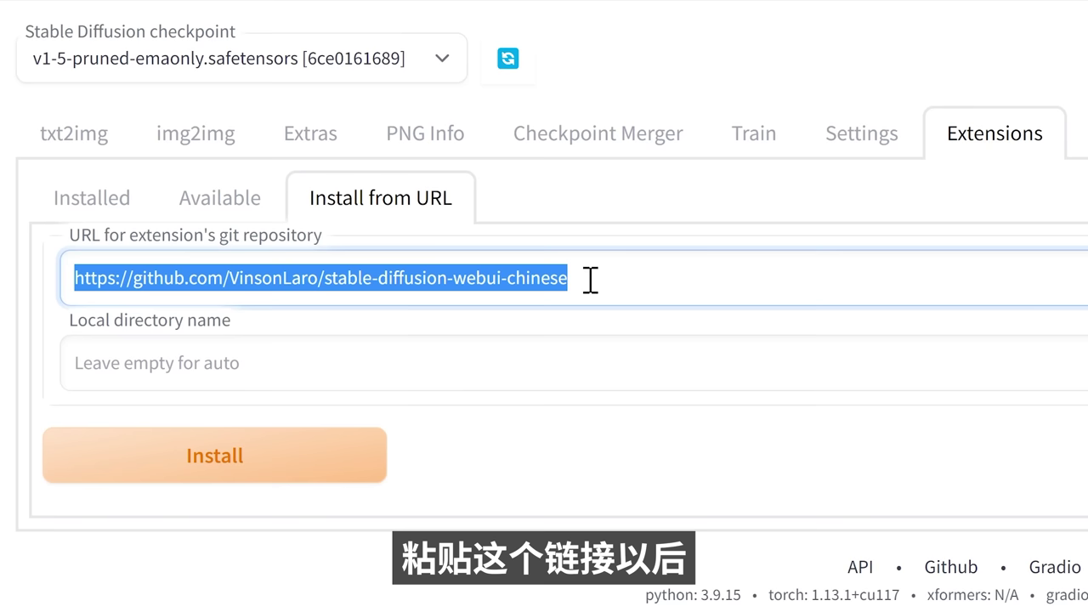
{"action": "left_click", "coordinate": [262, 462]}
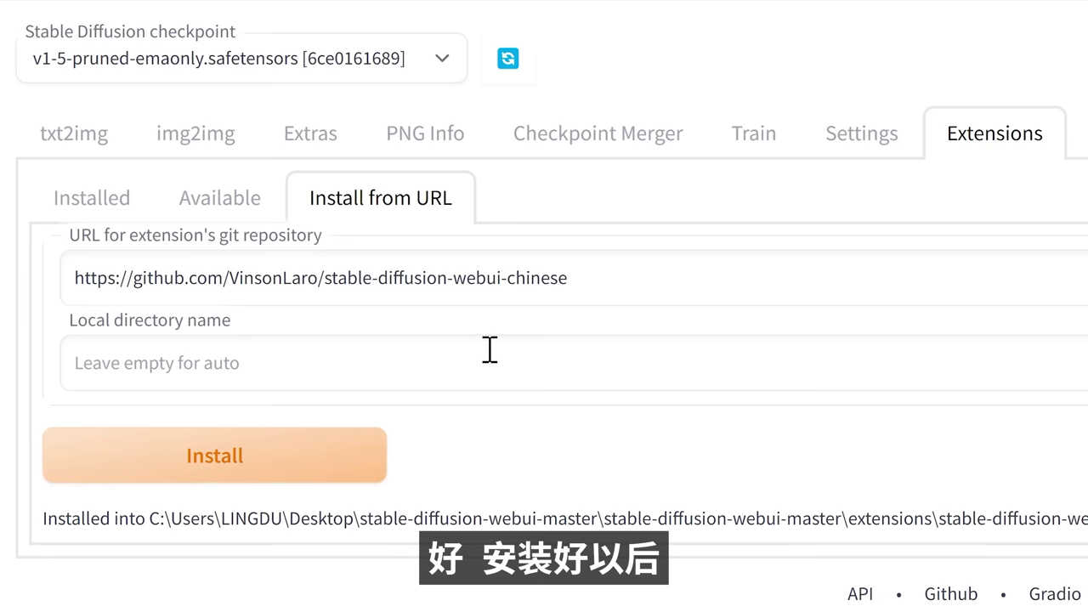
{"action": "left_click", "coordinate": [89, 204]}
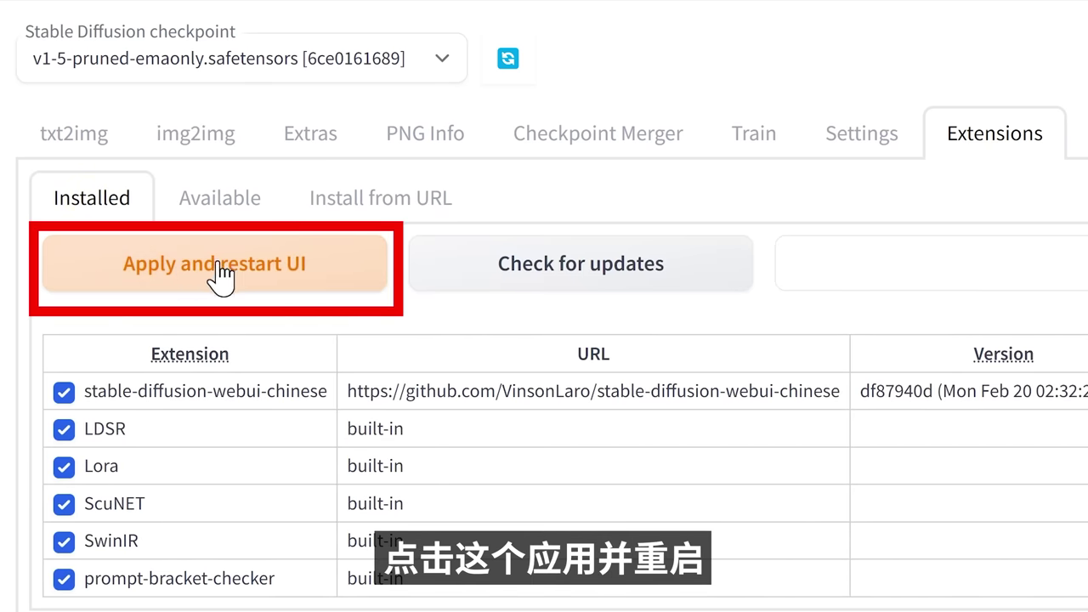
{"action": "left_click", "coordinate": [289, 272]}
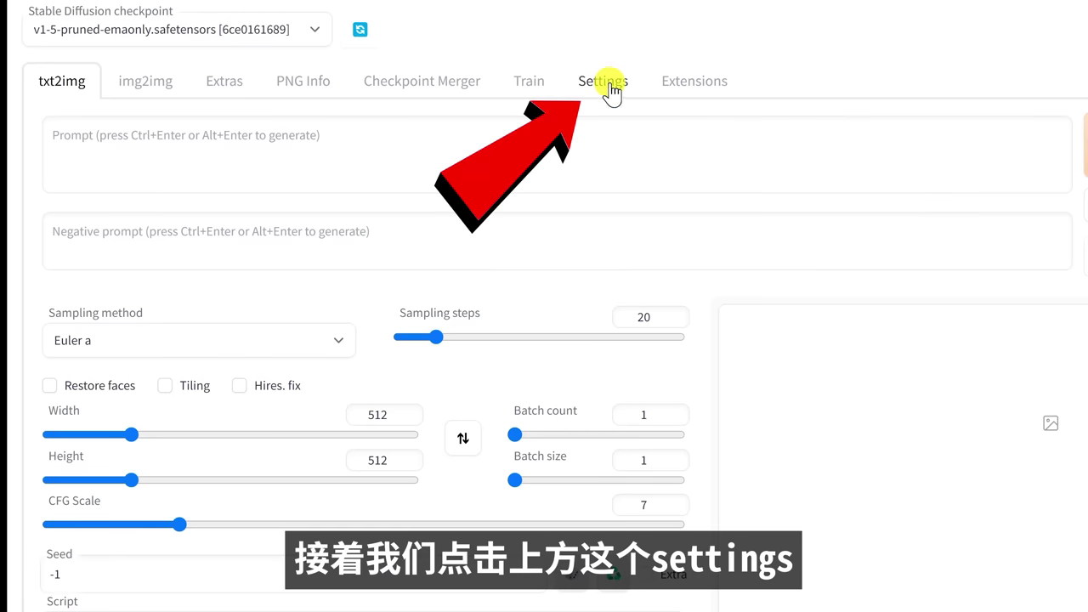
Set Localization to chinese-all-0220 in the web UI's User interface settings
{"action": "left_click", "coordinate": [611, 89]}
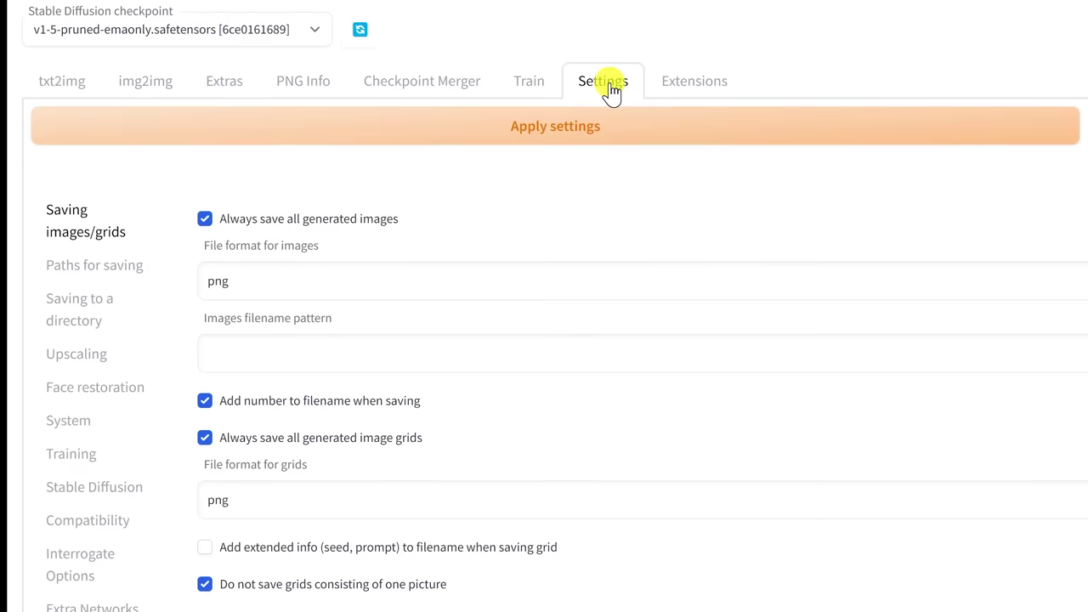
{"action": "scroll", "coordinate": [646, 199], "scroll_direction": "down", "scroll_amount": 5}
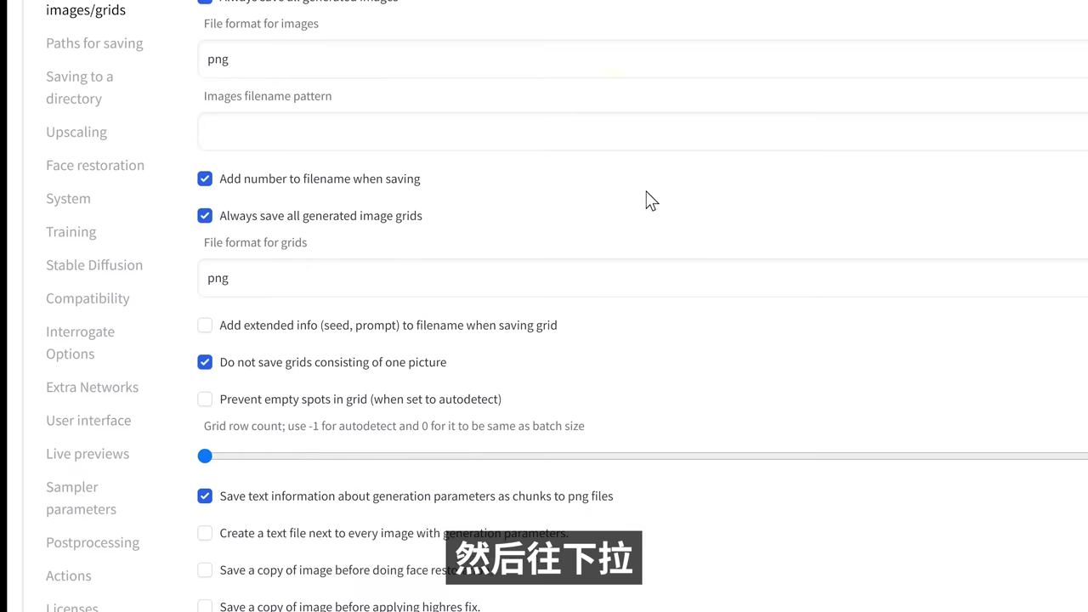
{"action": "left_click", "coordinate": [85, 422]}
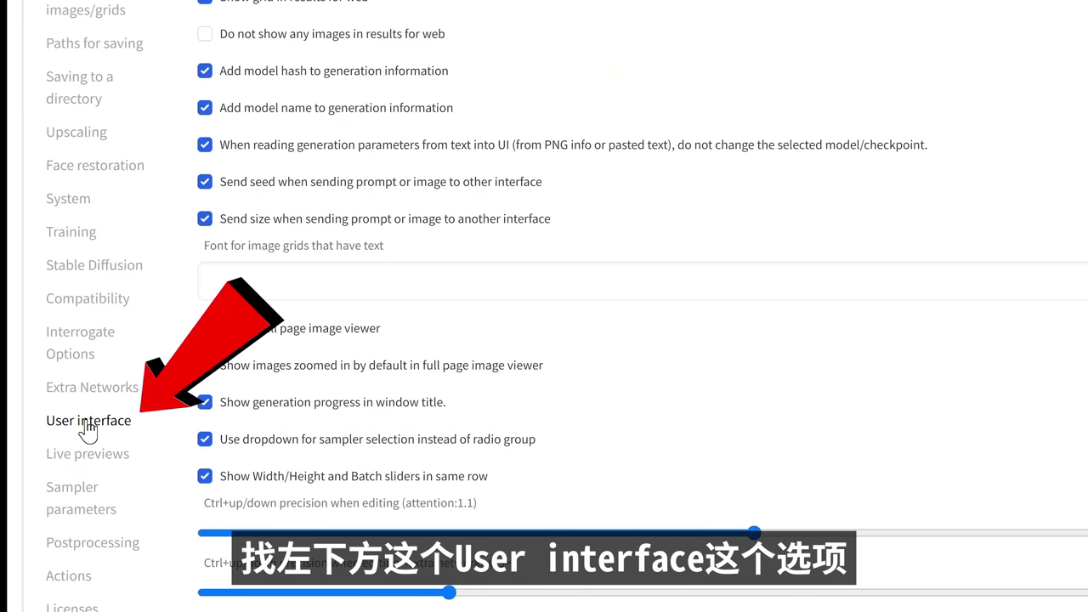
{"action": "scroll", "coordinate": [862, 298], "scroll_direction": "down", "scroll_amount": 4}
{"action": "left_click", "coordinate": [323, 559]}
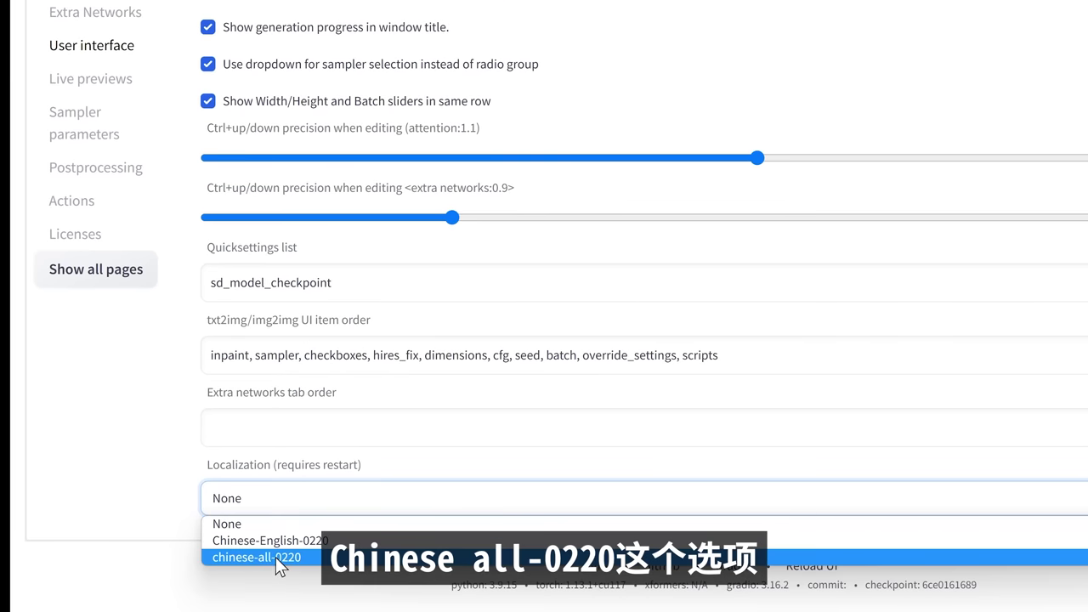
{"action": "left_click", "coordinate": [275, 557]}
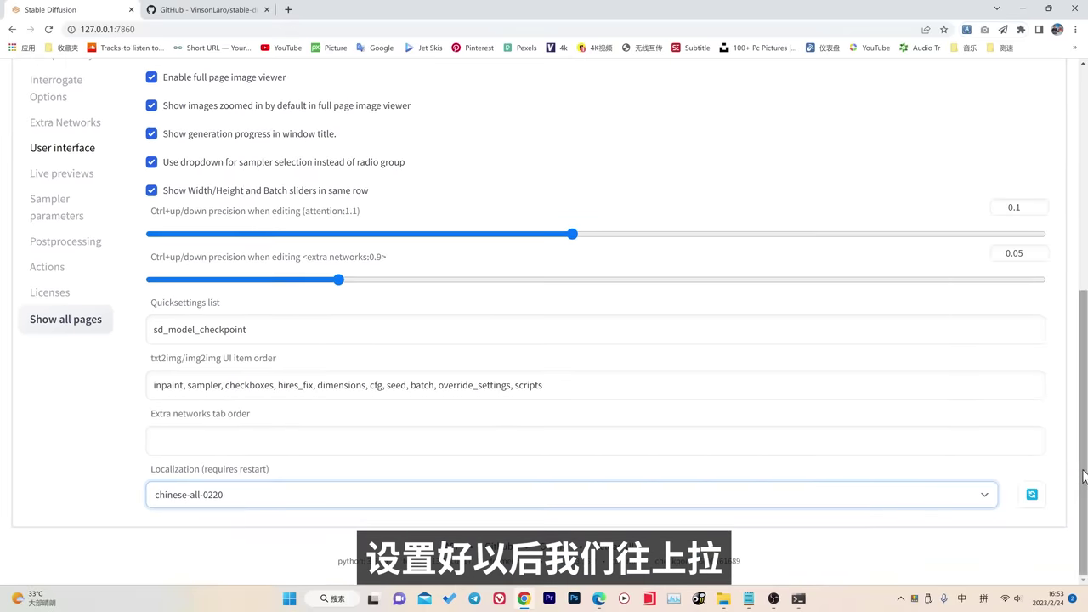
Apply the changed settings and reload the UI
{"action": "left_click_drag", "start_coordinate": [1084, 476], "coordinate": [1085, 255]}
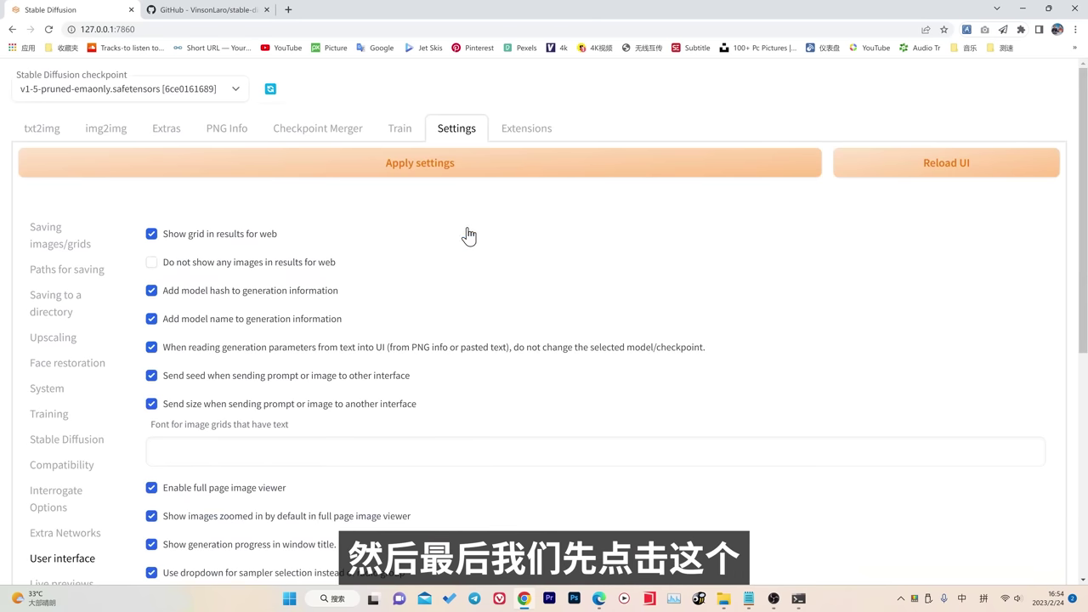
{"action": "left_click", "coordinate": [423, 169]}
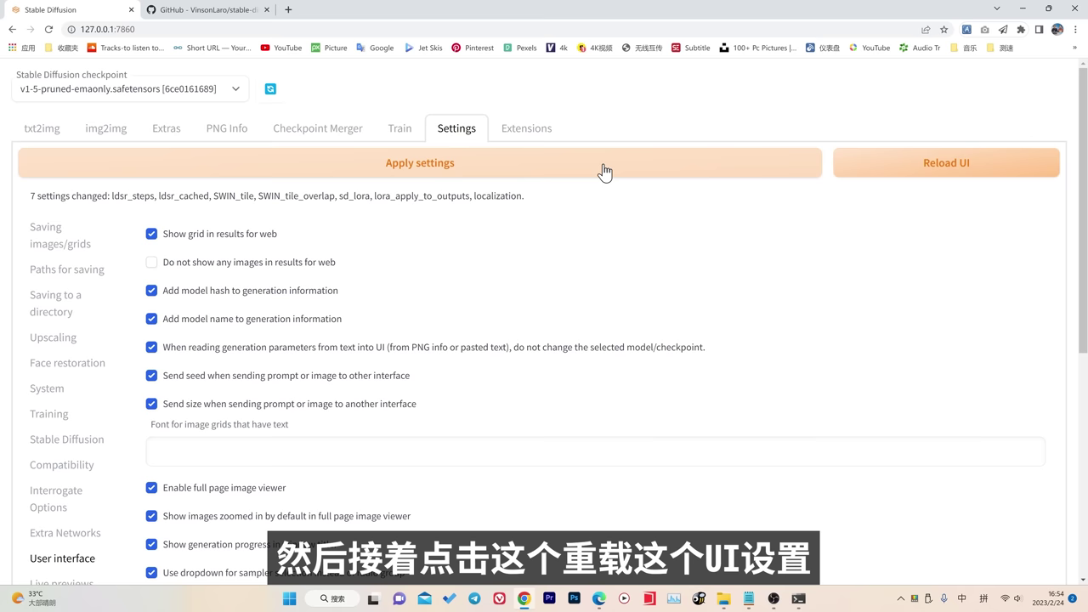
{"action": "left_click", "coordinate": [964, 169]}
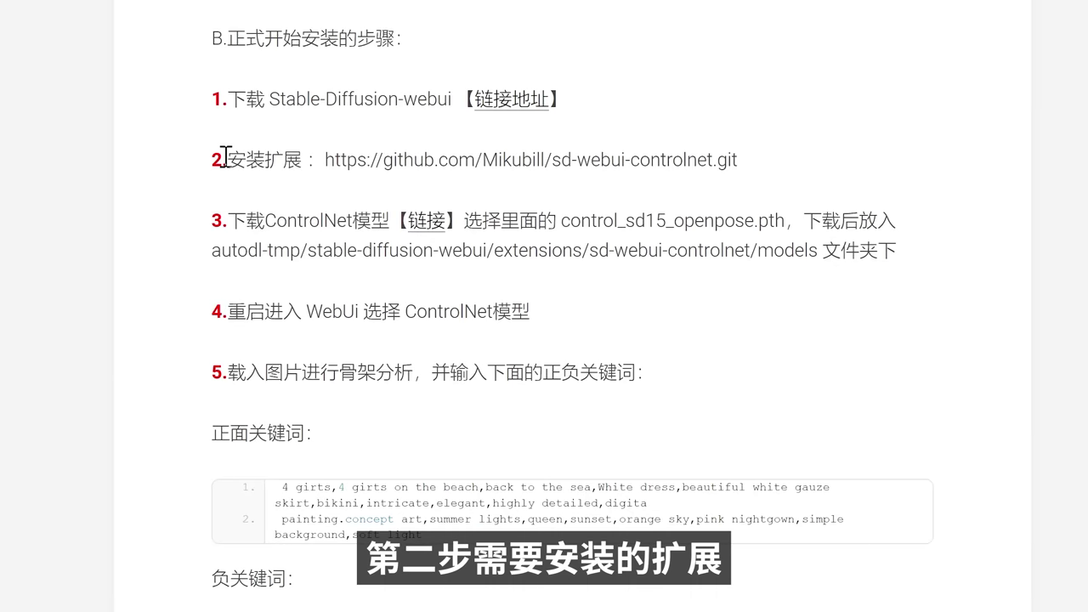
Open the web UI's form for installing extensions from a URL and copy the sd-webui-controlnet.git address from step 2 of the blog instructions
{"action": "left_click_drag", "start_coordinate": [223, 160], "coordinate": [910, 163]}
{"action": "left_click", "coordinate": [323, 159]}
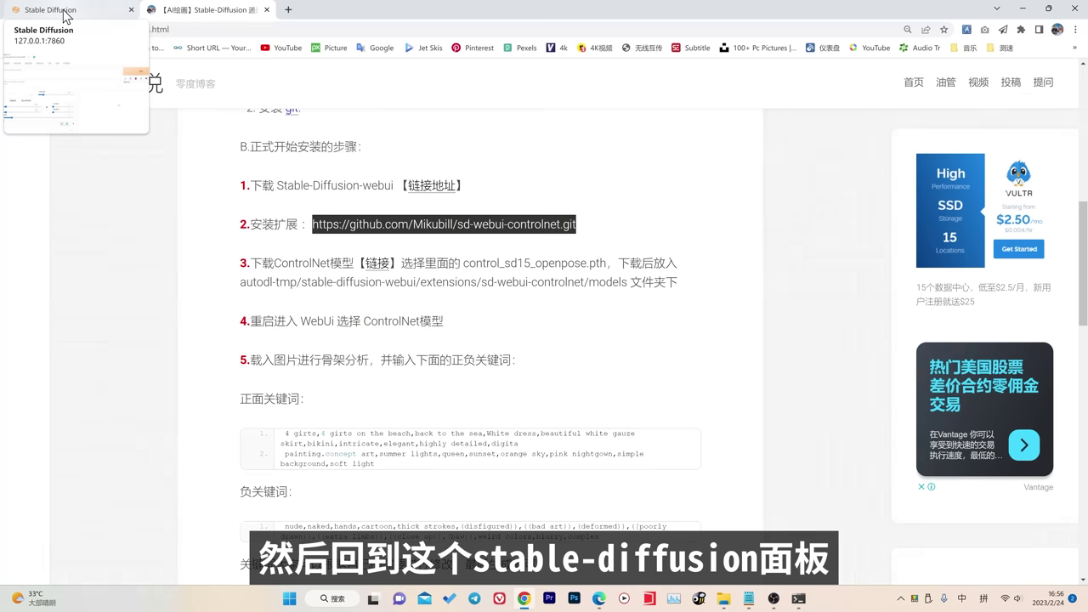
{"action": "left_click", "coordinate": [65, 12]}
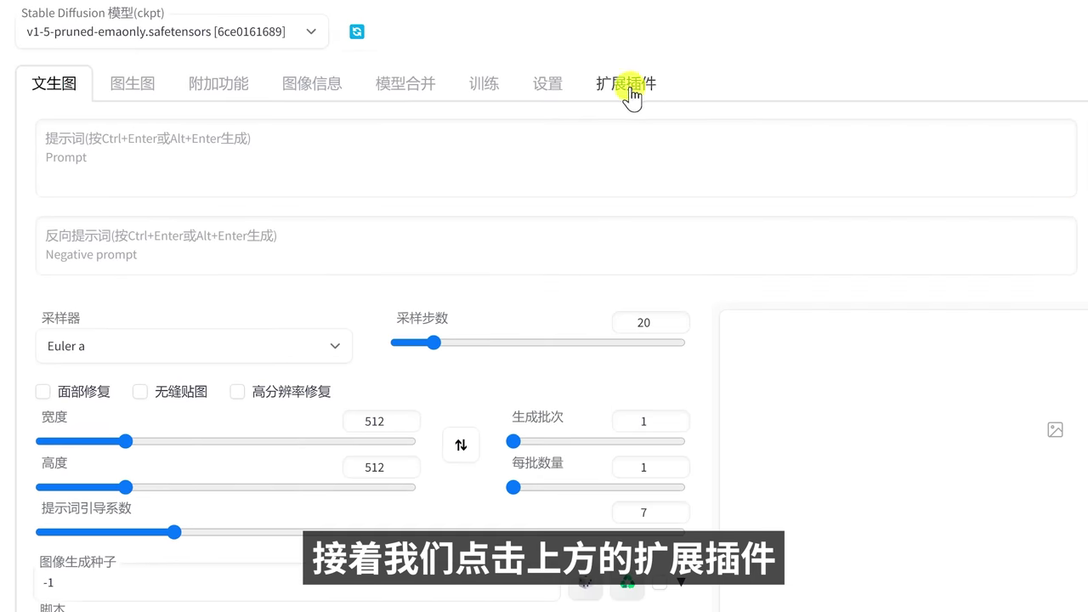
{"action": "left_click", "coordinate": [631, 94]}
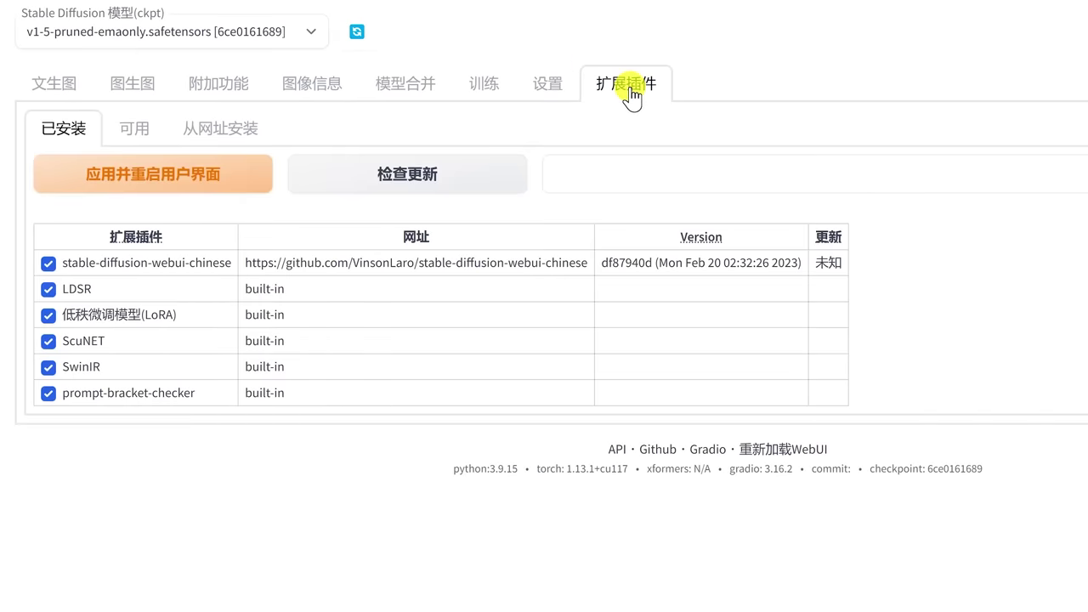
{"action": "left_click", "coordinate": [220, 141]}
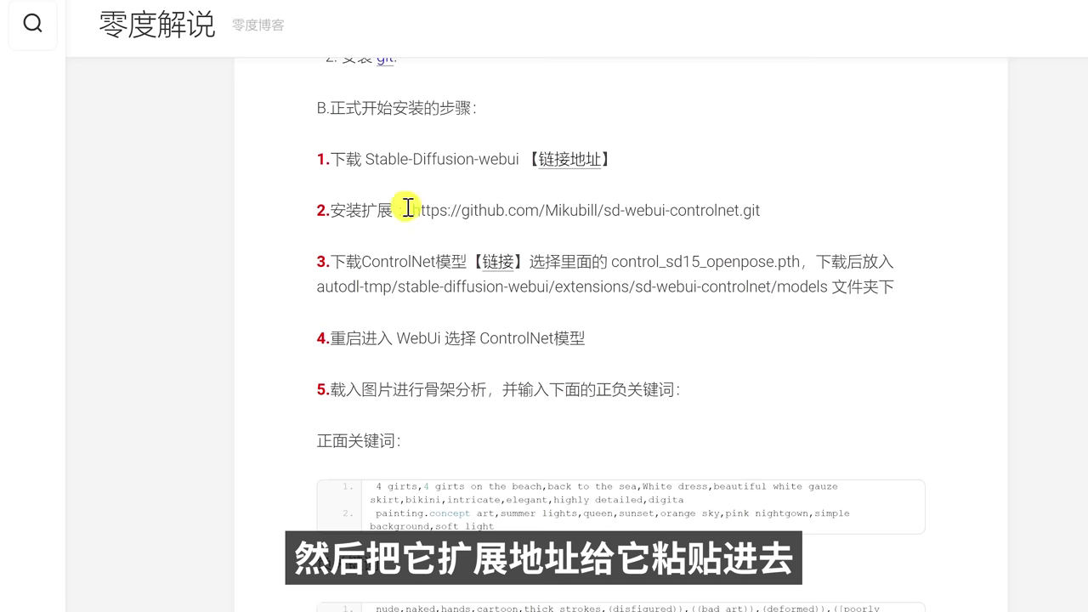
{"action": "left_click_drag", "start_coordinate": [408, 207], "coordinate": [925, 223]}
{"action": "key", "text": "ctrl+c"}
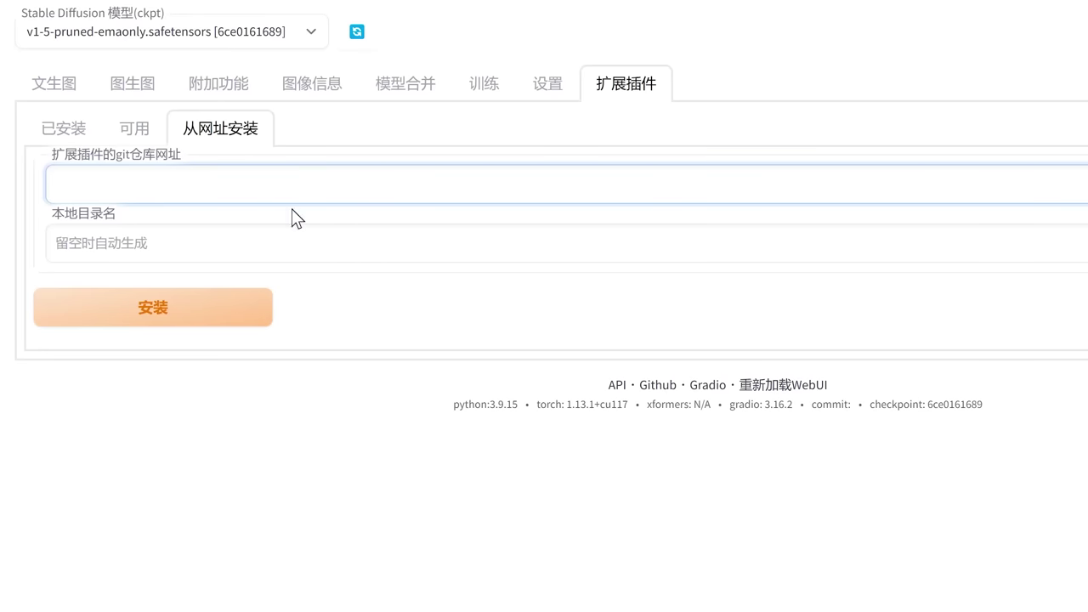
Install the sd-webui-controlnet extension from the copied git URL, and apply and restart the user interface
{"action": "right_click", "coordinate": [267, 189]}
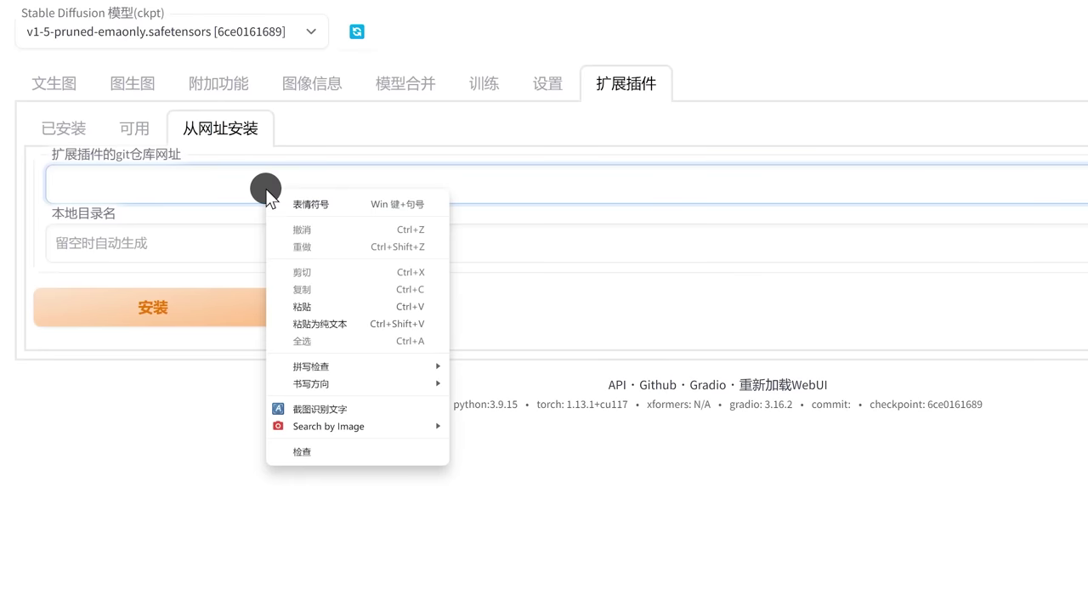
{"action": "left_click", "coordinate": [351, 308]}
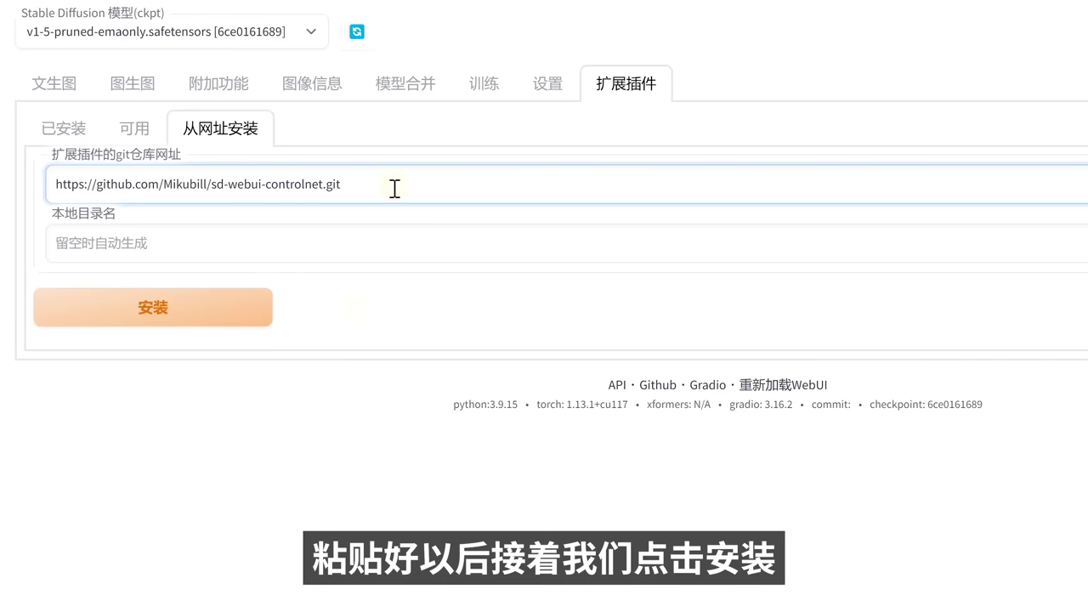
{"action": "left_click", "coordinate": [177, 318]}
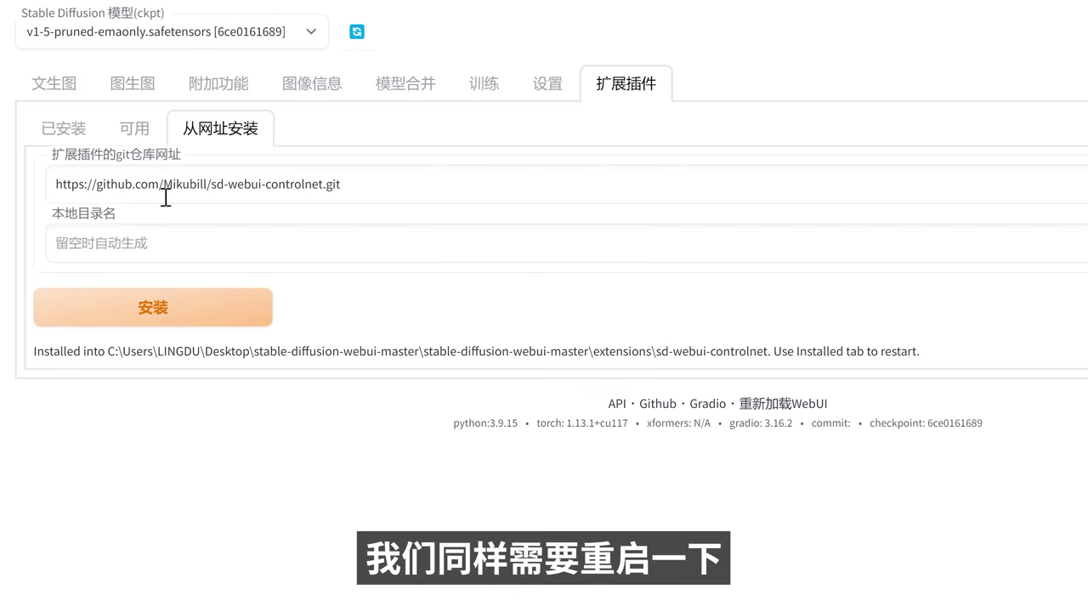
{"action": "left_click", "coordinate": [64, 132]}
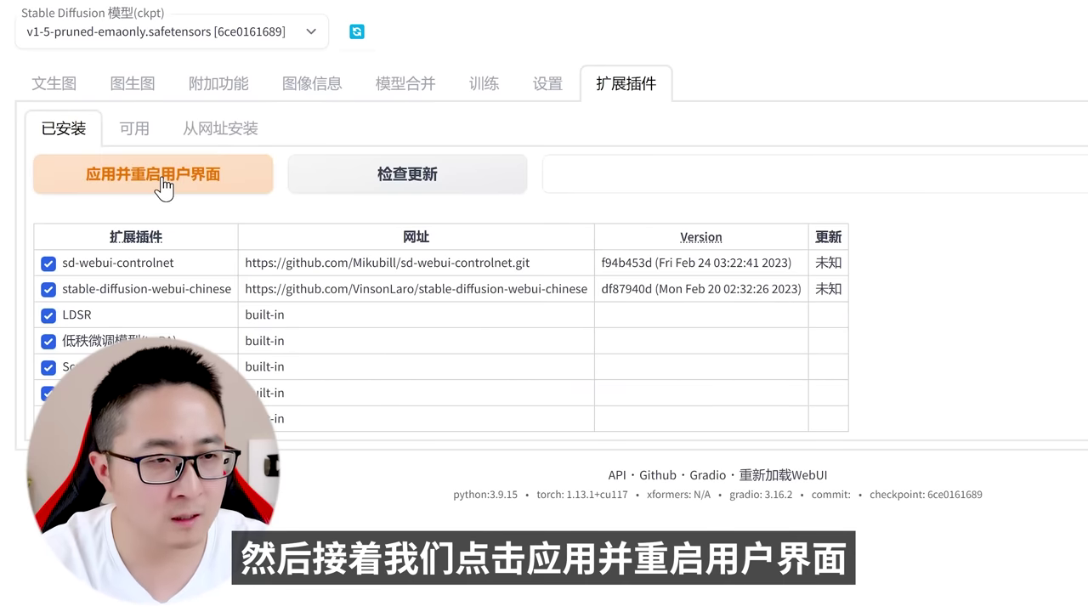
{"action": "left_click", "coordinate": [162, 180]}
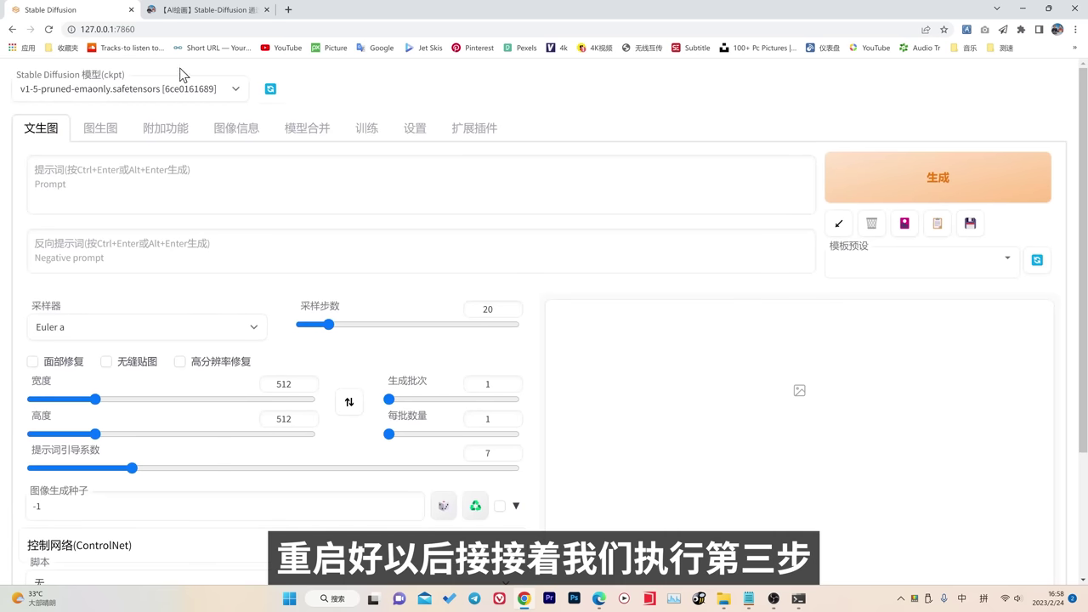
Open the ControlNet model link in step 3 of the blog instructions to get control_sd15_openpose.pth
{"action": "left_click", "coordinate": [204, 10]}
{"action": "left_click_drag", "start_coordinate": [241, 263], "coordinate": [708, 284]}
{"action": "left_click", "coordinate": [425, 293]}
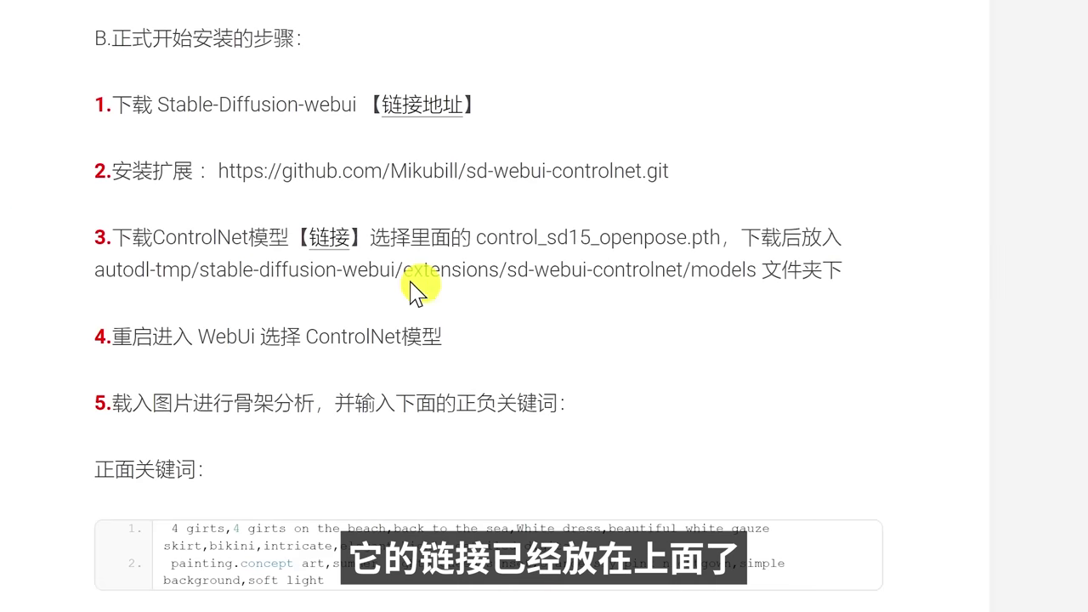
{"action": "left_click", "coordinate": [327, 245]}
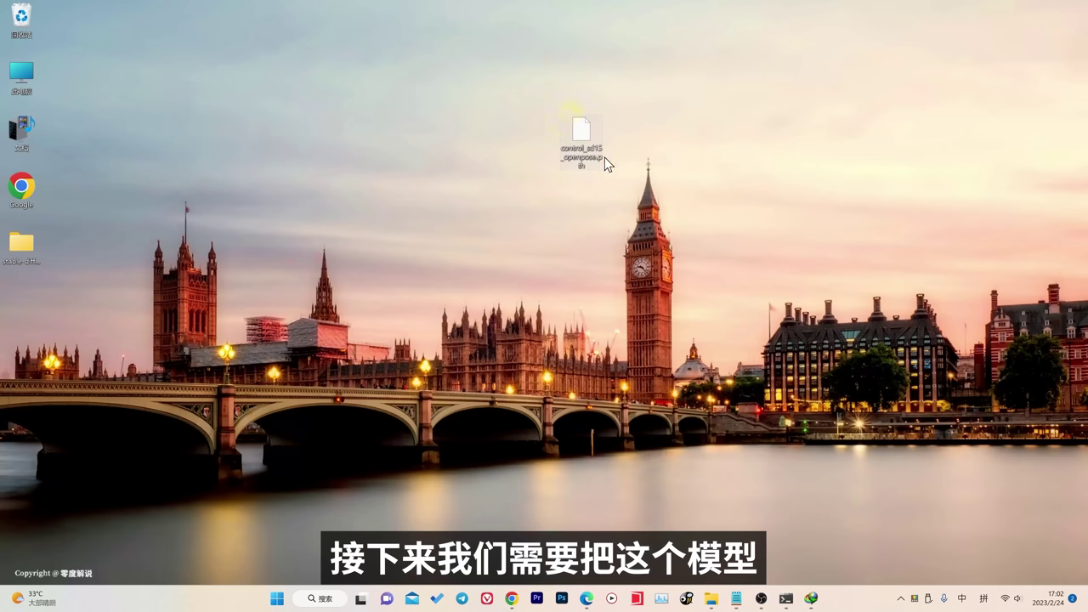
Check step 3 of the blog instructions for the folder path where control_sd15_openpose.pth belongs
{"action": "mouse_move", "coordinate": [581, 139]}
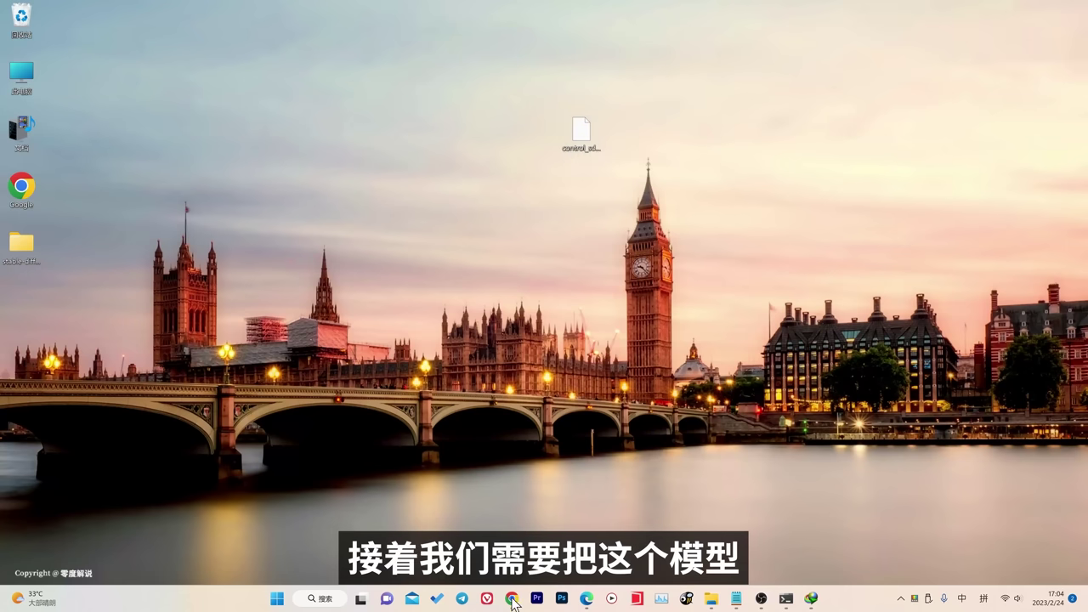
{"action": "left_click", "coordinate": [513, 599]}
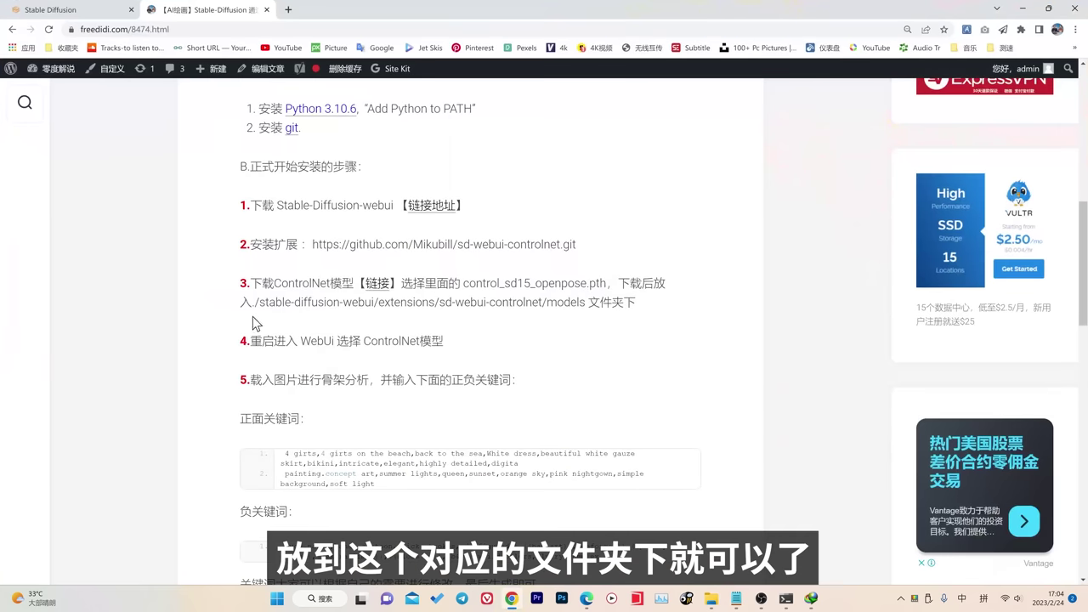
{"action": "left_click_drag", "start_coordinate": [250, 304], "coordinate": [585, 306]}
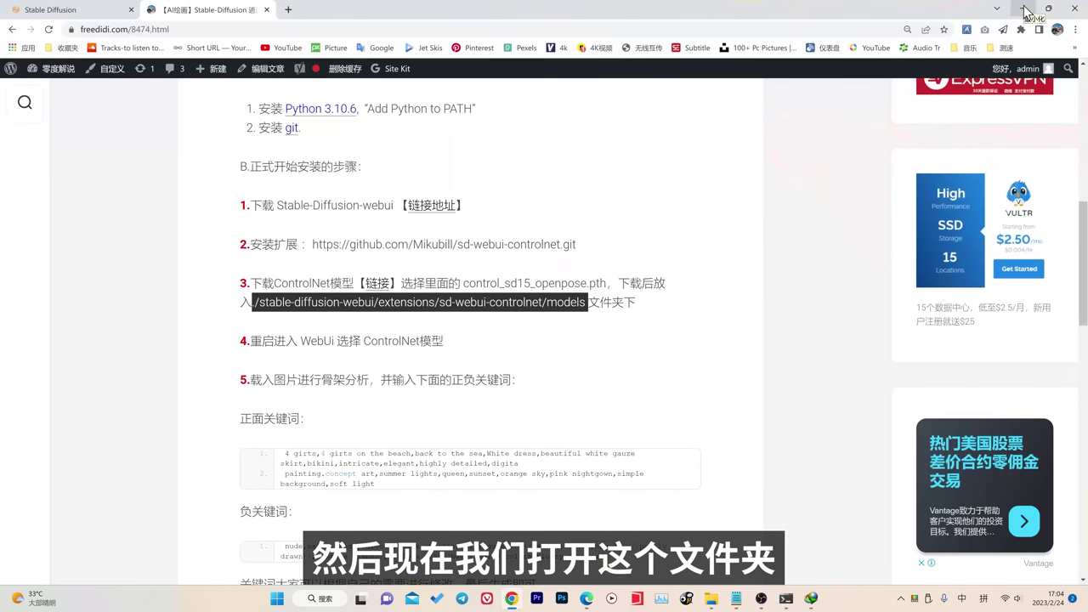
{"action": "left_click", "coordinate": [1023, 9]}
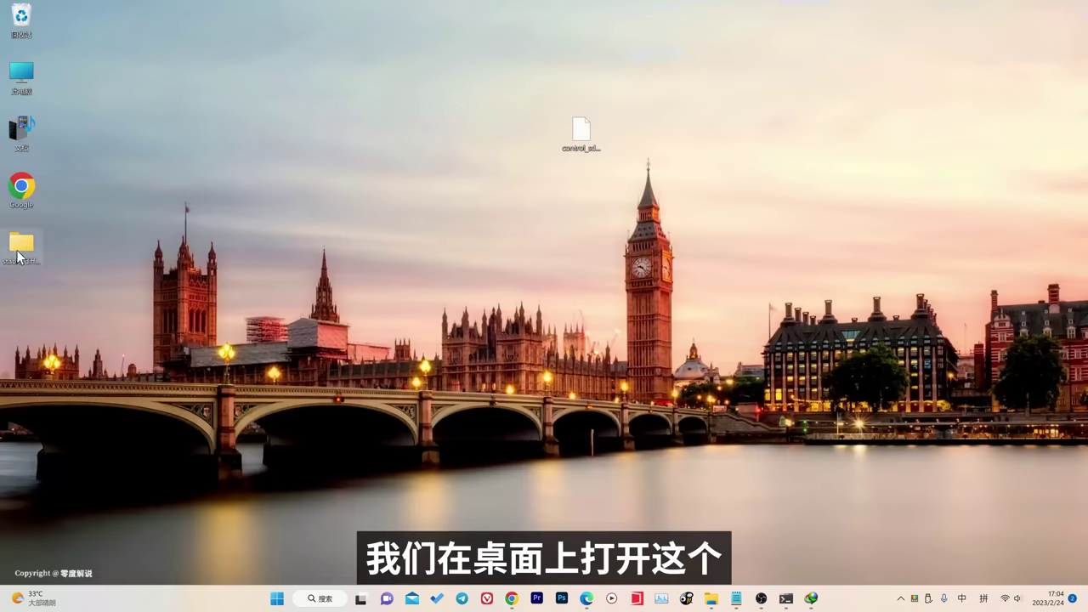
Move control_sd15_openpose.pth from the desktop into extensions/sd-webui-controlnet/models inside the inner stable-diffusion-webui-master folder
{"action": "double_click", "coordinate": [19, 255]}
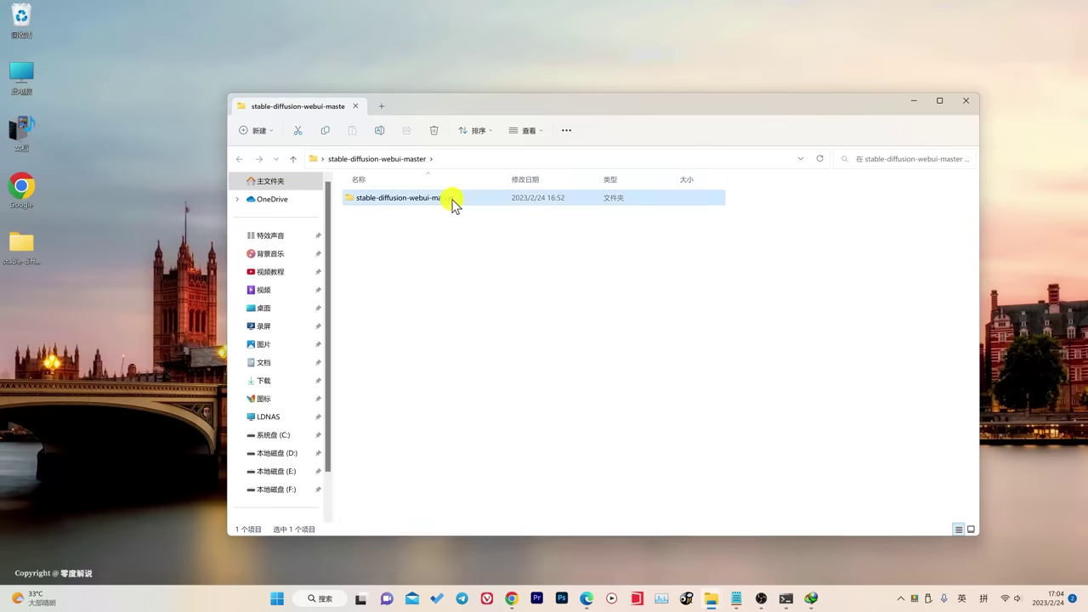
{"action": "double_click", "coordinate": [451, 201]}
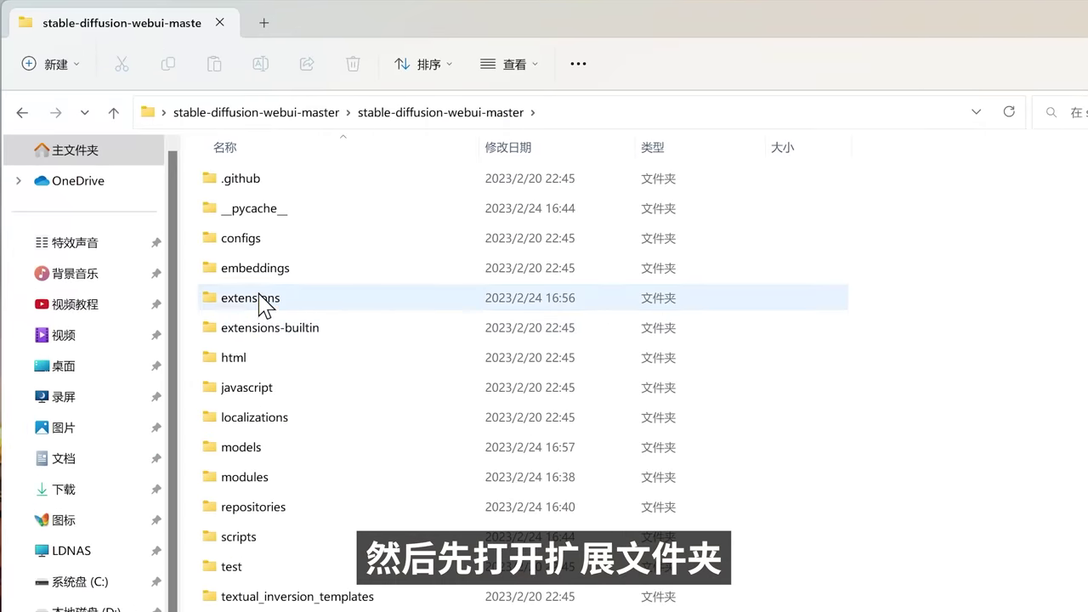
{"action": "double_click", "coordinate": [255, 299]}
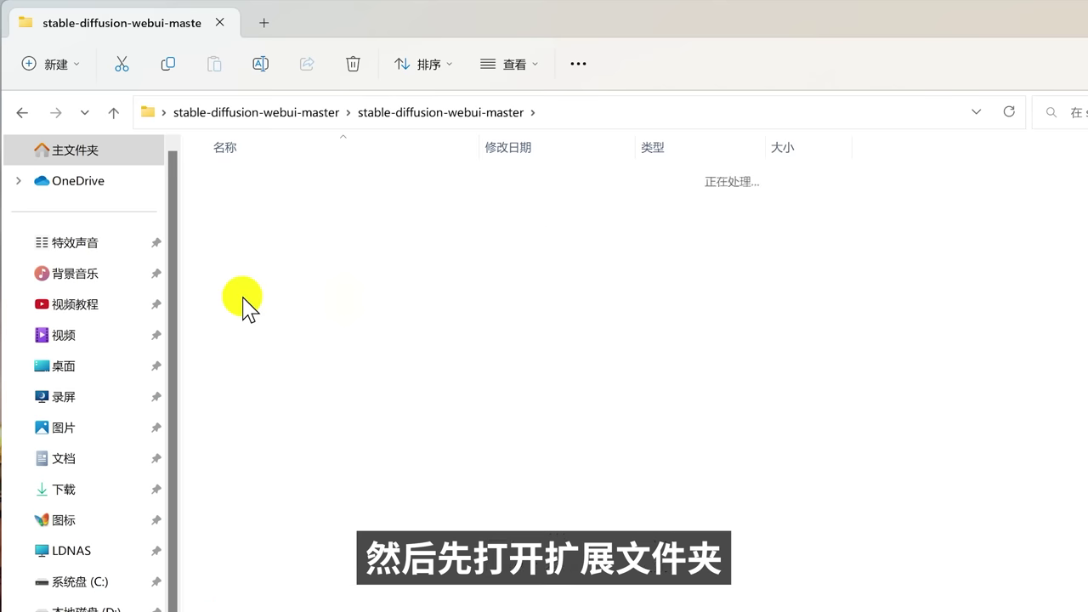
{"action": "left_click", "coordinate": [284, 179]}
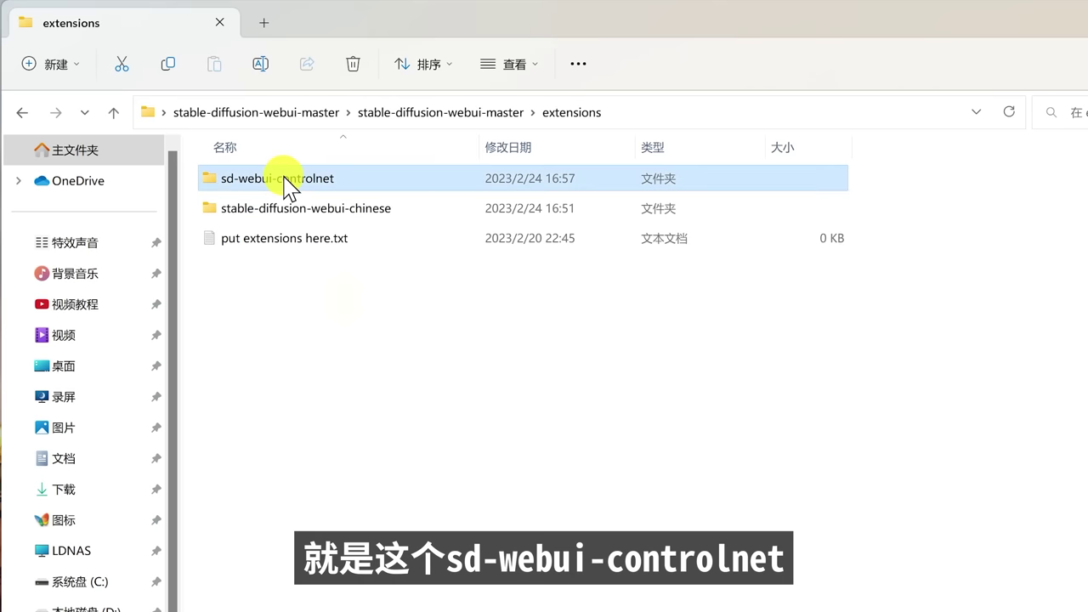
{"action": "mouse_move", "coordinate": [303, 189]}
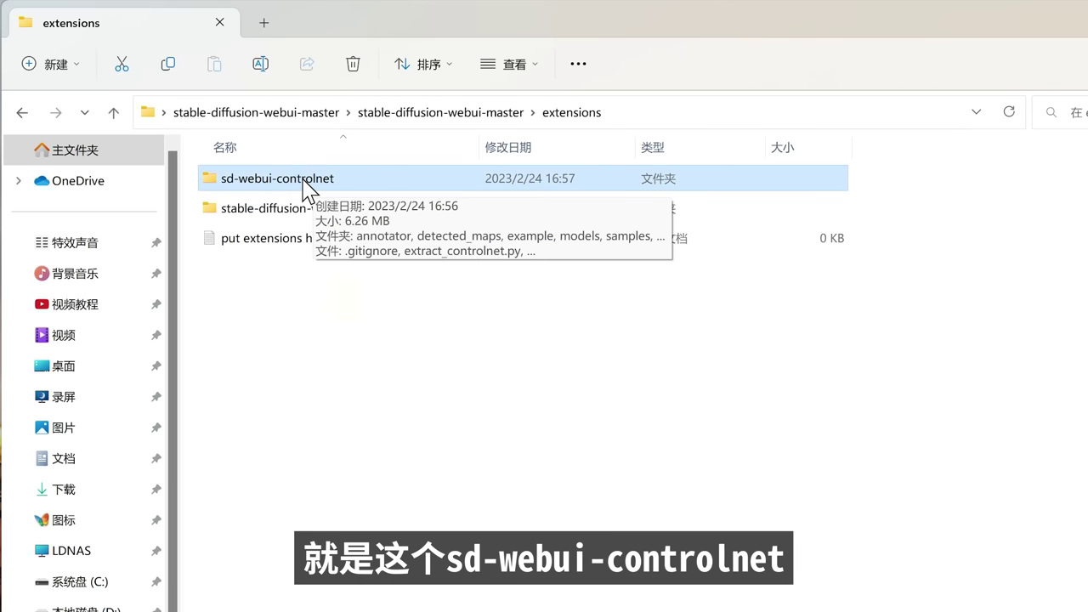
{"action": "double_click", "coordinate": [303, 189]}
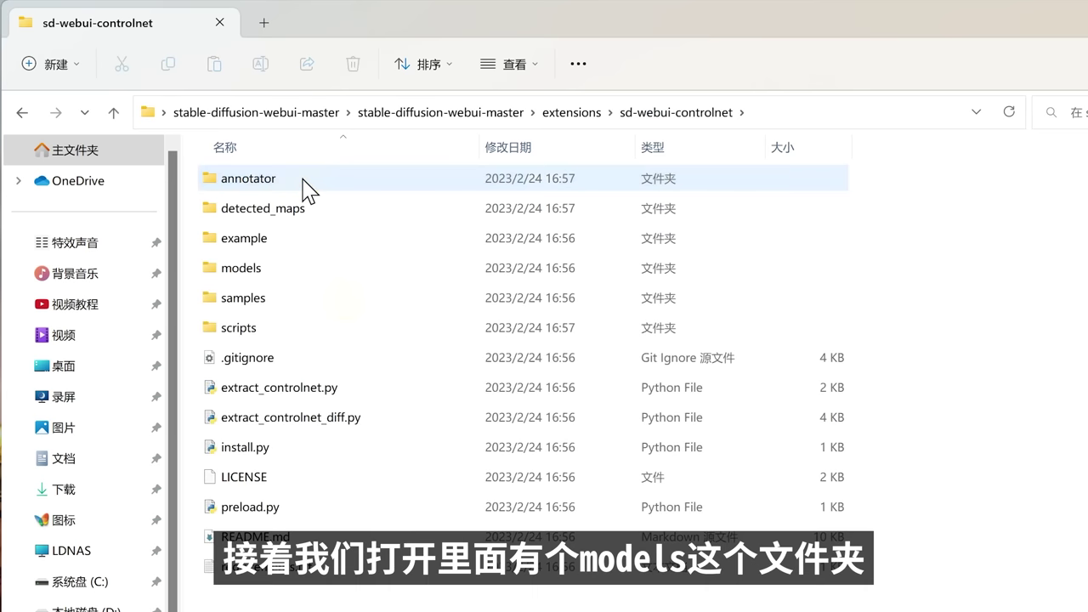
{"action": "double_click", "coordinate": [265, 272]}
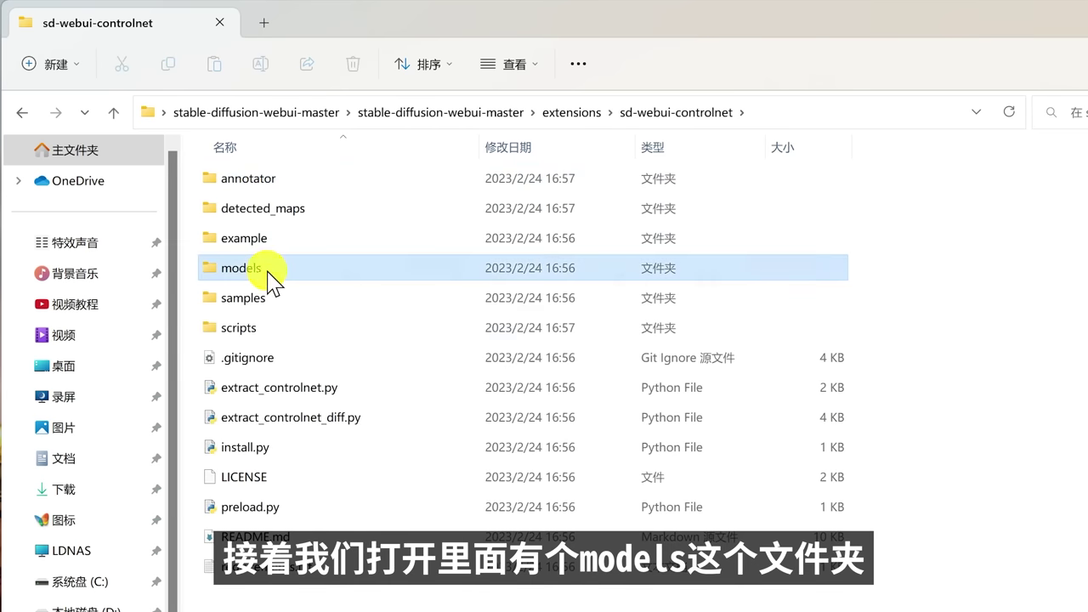
{"action": "left_click_drag", "start_coordinate": [461, 29], "coordinate": [473, 153]}
{"action": "left_click_drag", "start_coordinate": [600, 75], "coordinate": [382, 531]}
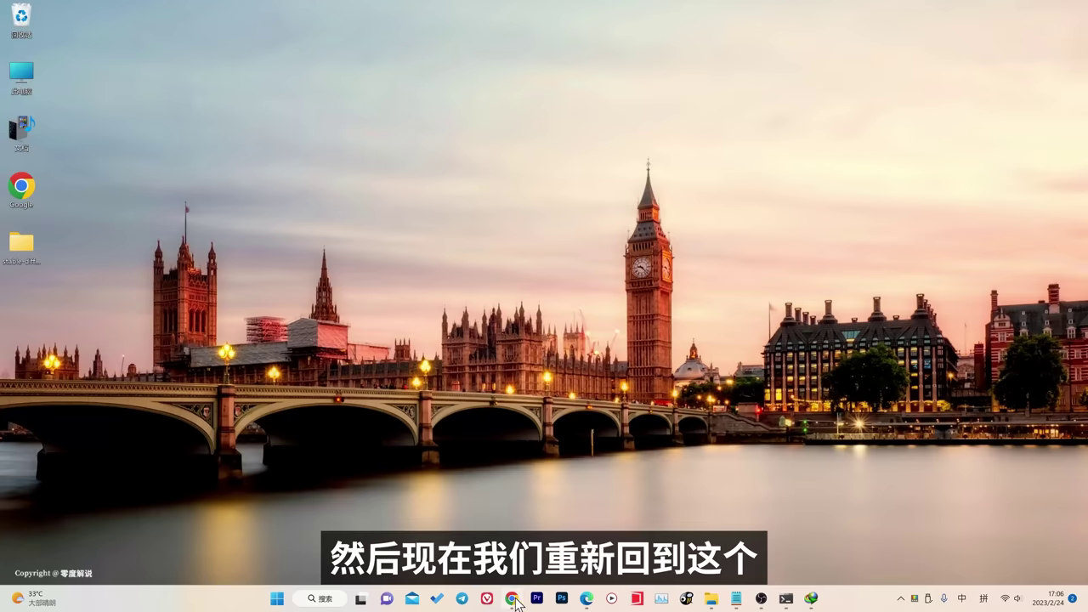
Return to the Stable Diffusion web UI in Chrome and apply and restart the user interface from its extensions page
{"action": "left_click", "coordinate": [512, 599]}
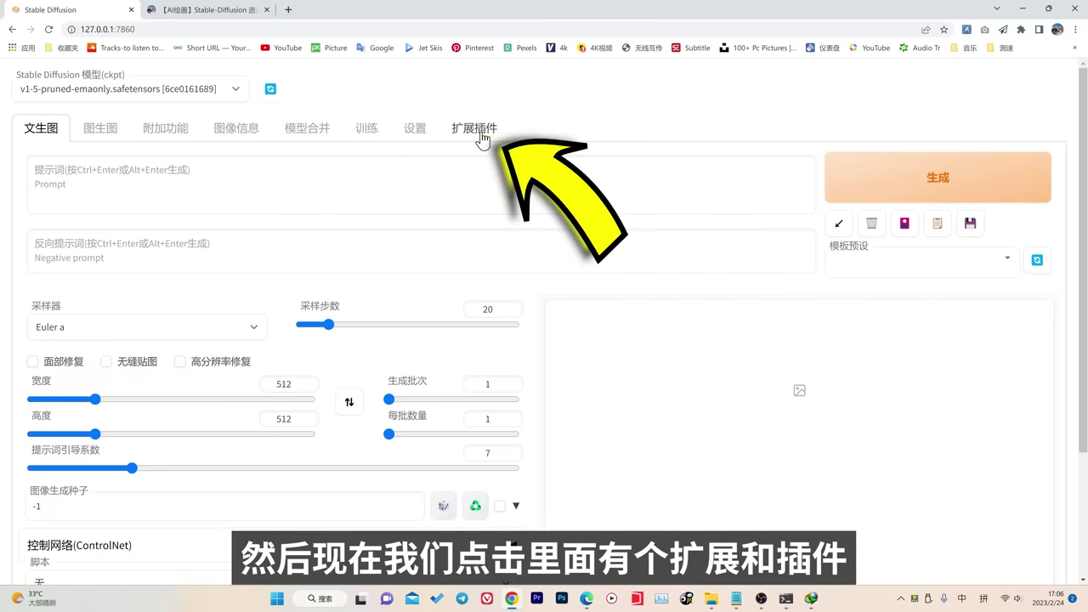
{"action": "left_click", "coordinate": [482, 133]}
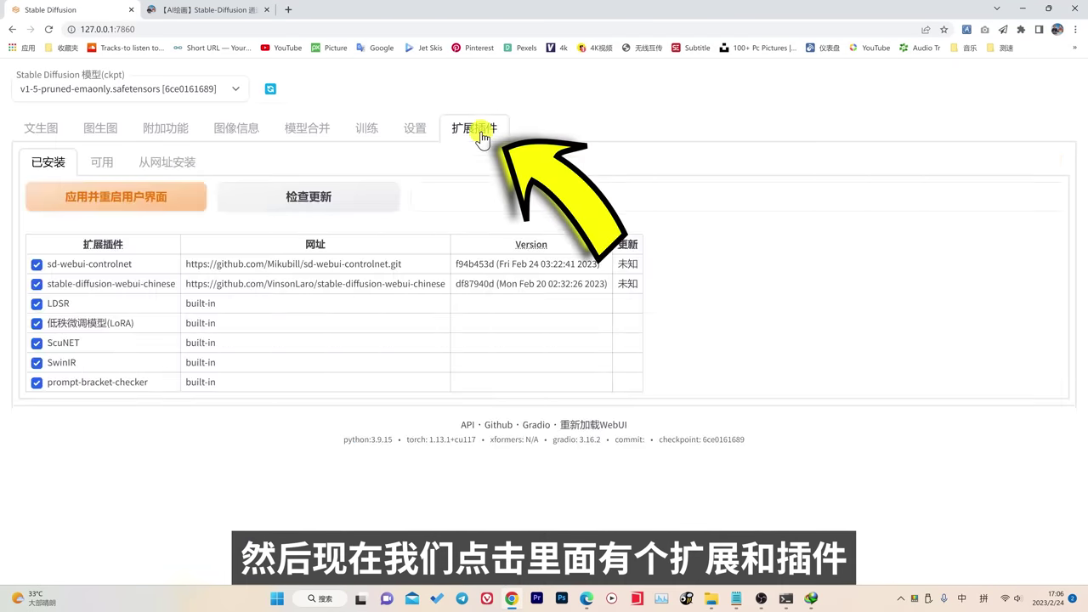
{"action": "left_click", "coordinate": [116, 197]}
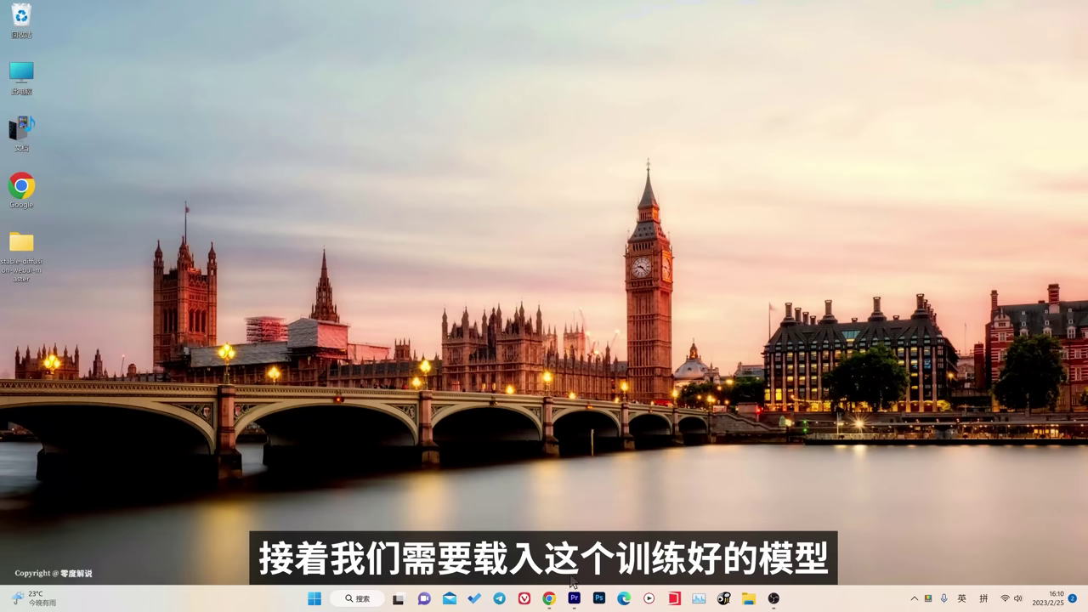
Download the trained model stablydiffuseds_26 (StablyDiffused's Aesthetic Mix) through the link in step 5 of the blog instructions
{"action": "left_click", "coordinate": [549, 598]}
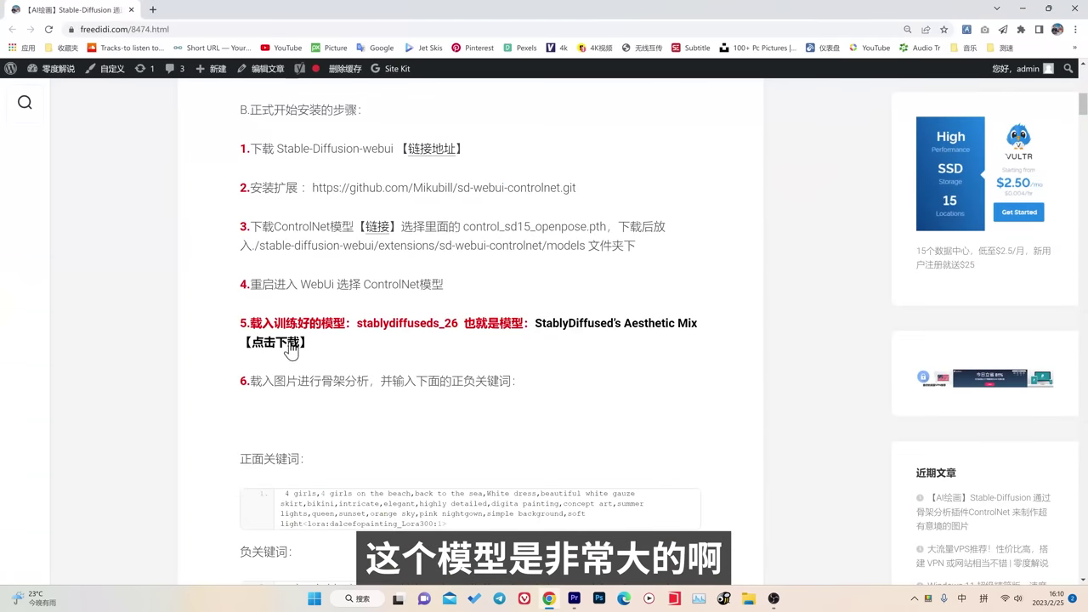
{"action": "left_click_drag", "start_coordinate": [254, 318], "coordinate": [698, 323]}
{"action": "left_click", "coordinate": [425, 361]}
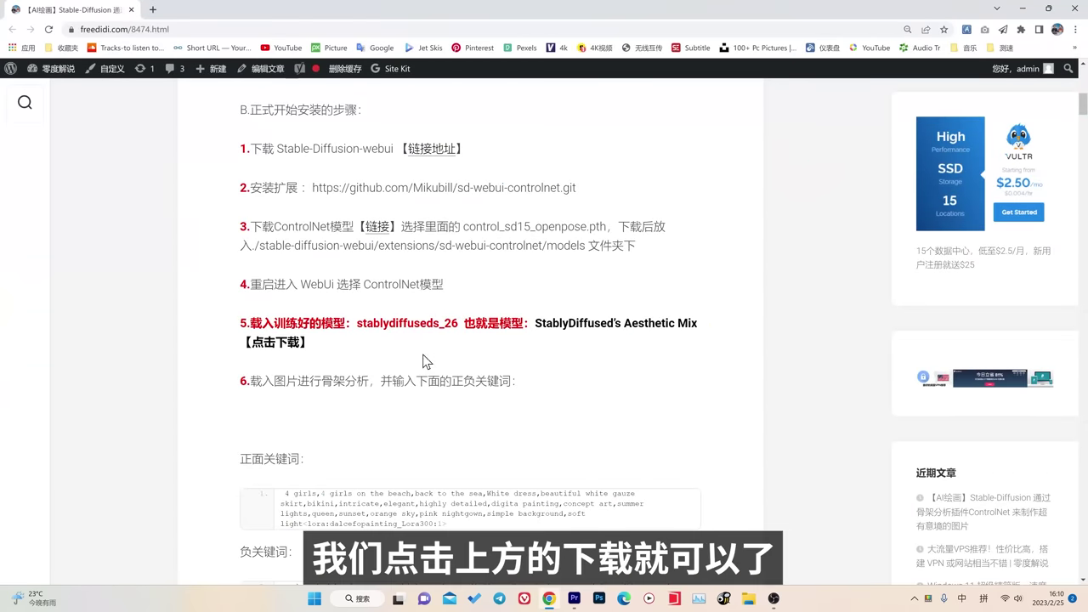
{"action": "left_click", "coordinate": [269, 347]}
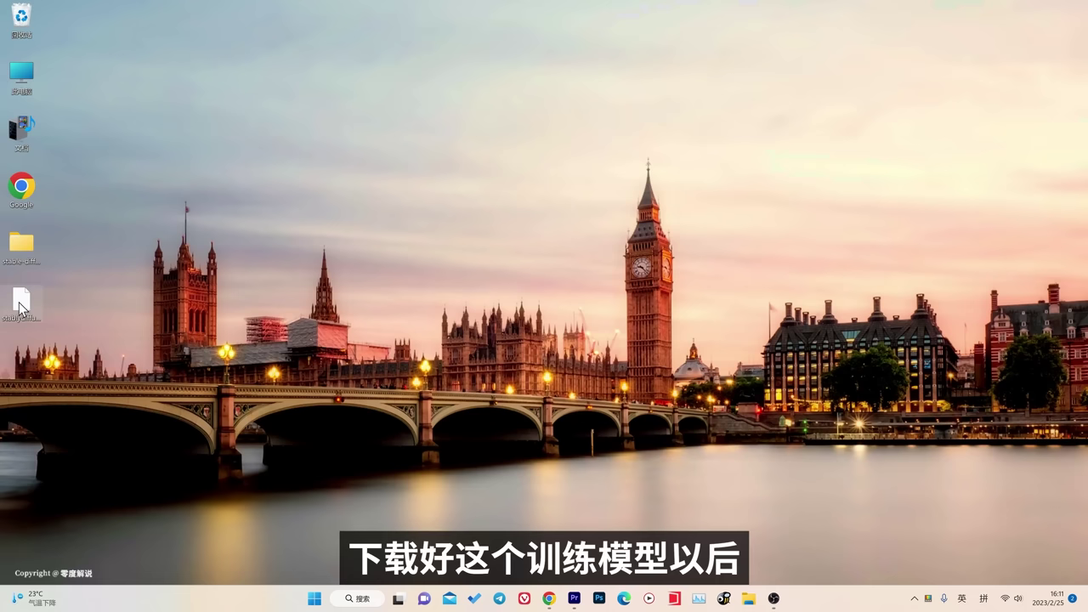
Move the stablydiffuseds_26 safetensors file from the desktop into models/Stable-diffusion inside the inner stable-diffusion-webui-master folder
{"action": "left_click_drag", "start_coordinate": [21, 306], "coordinate": [502, 146]}
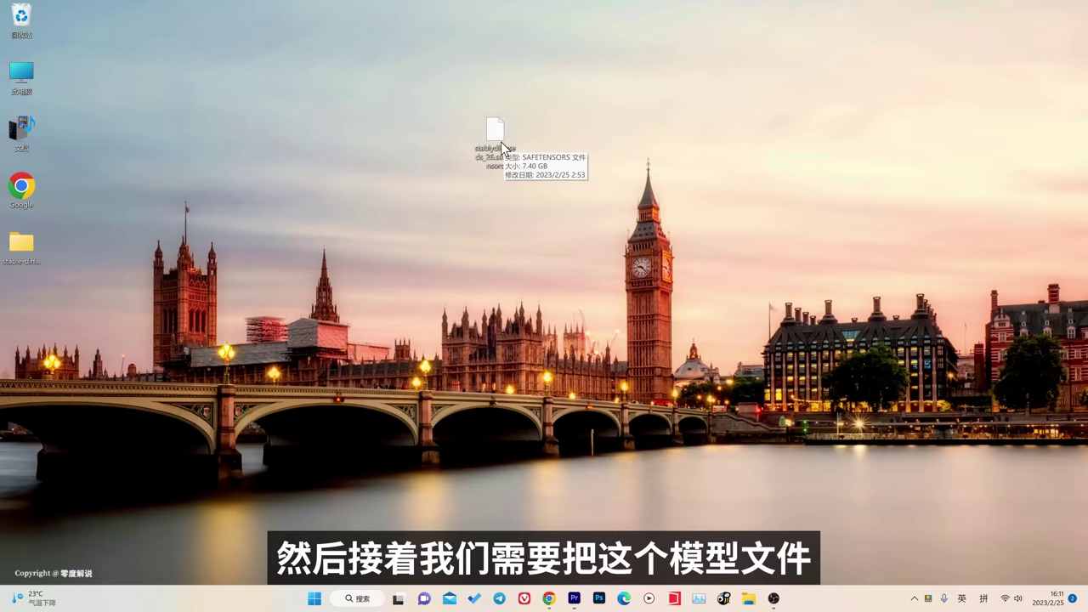
{"action": "double_click", "coordinate": [20, 246]}
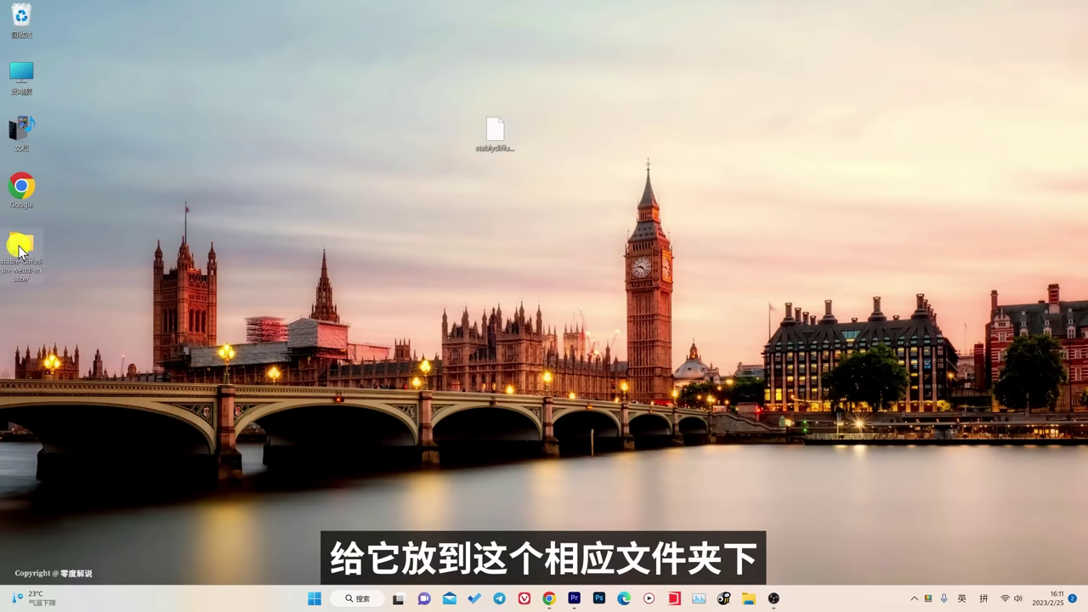
{"action": "left_click_drag", "start_coordinate": [405, 148], "coordinate": [595, 91]}
{"action": "double_click", "coordinate": [434, 187]}
{"action": "left_click_drag", "start_coordinate": [502, 92], "coordinate": [801, 85]}
{"action": "scroll", "coordinate": [778, 393], "scroll_direction": "down", "scroll_amount": 2}
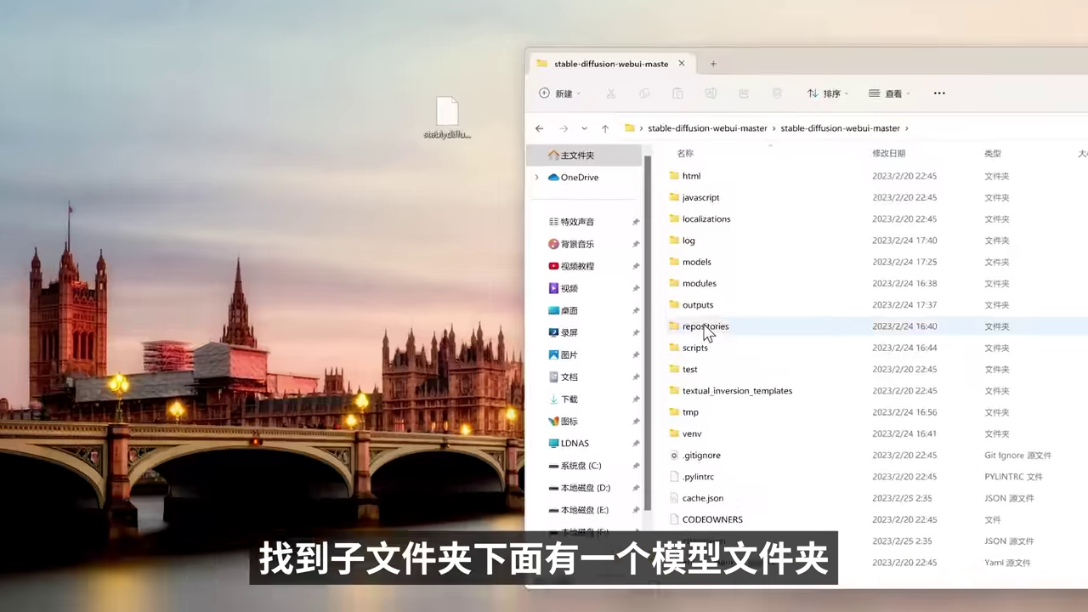
{"action": "double_click", "coordinate": [710, 291]}
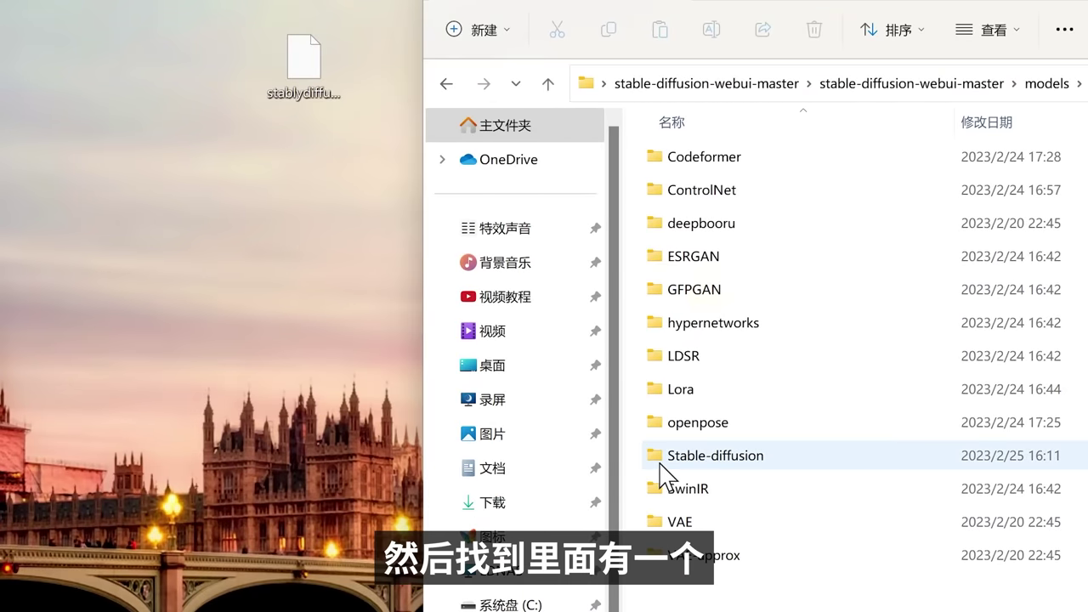
{"action": "double_click", "coordinate": [730, 458]}
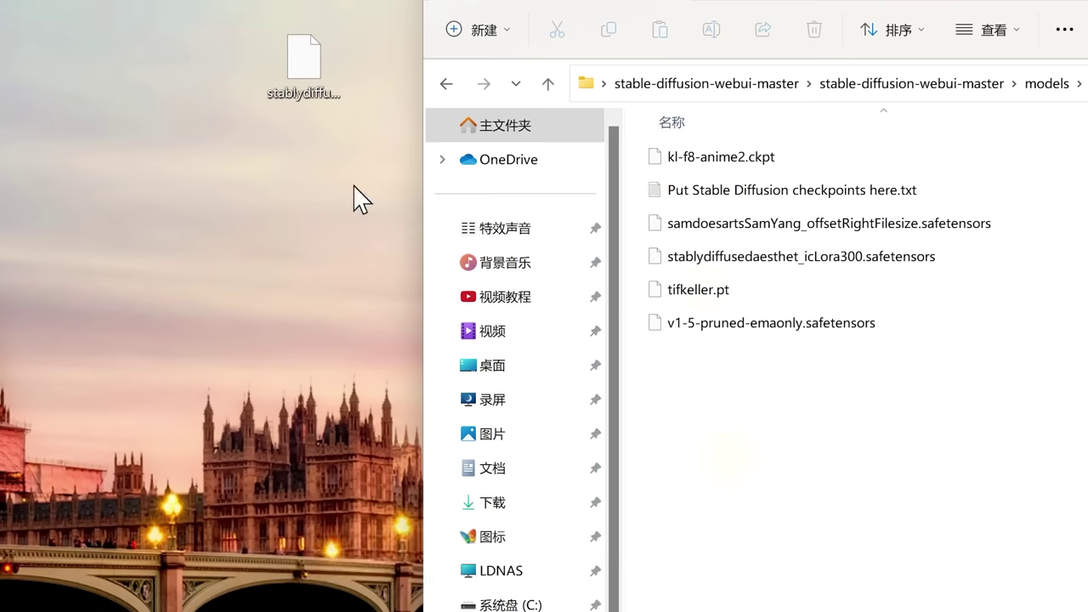
{"action": "left_click_drag", "start_coordinate": [297, 54], "coordinate": [777, 497]}
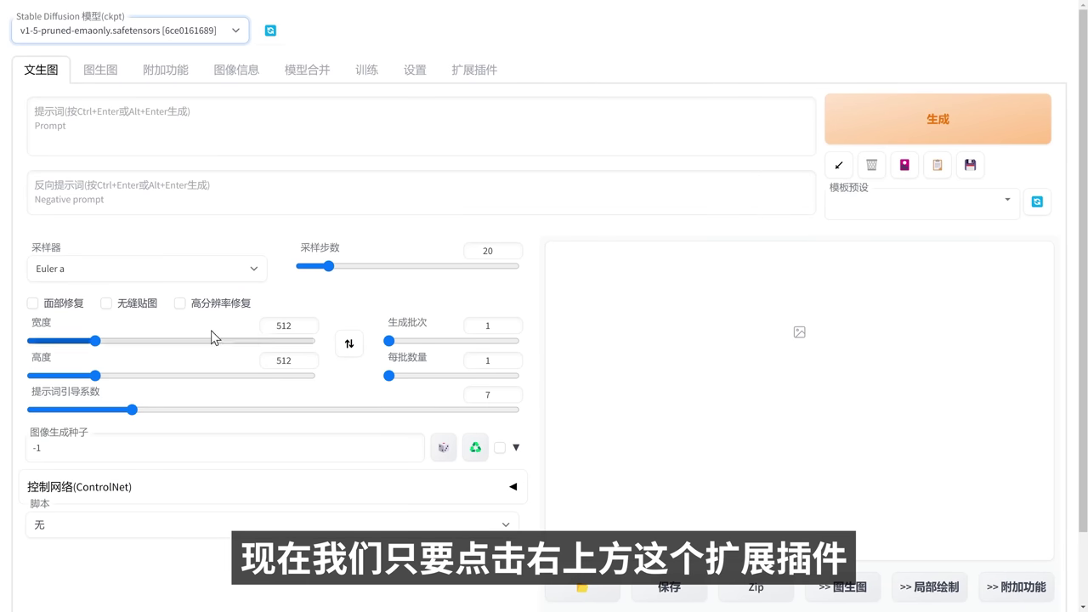
Apply and restart the web UI to load the added checkpoint, and look through the Stable Diffusion checkpoint list
{"action": "left_click", "coordinate": [467, 75]}
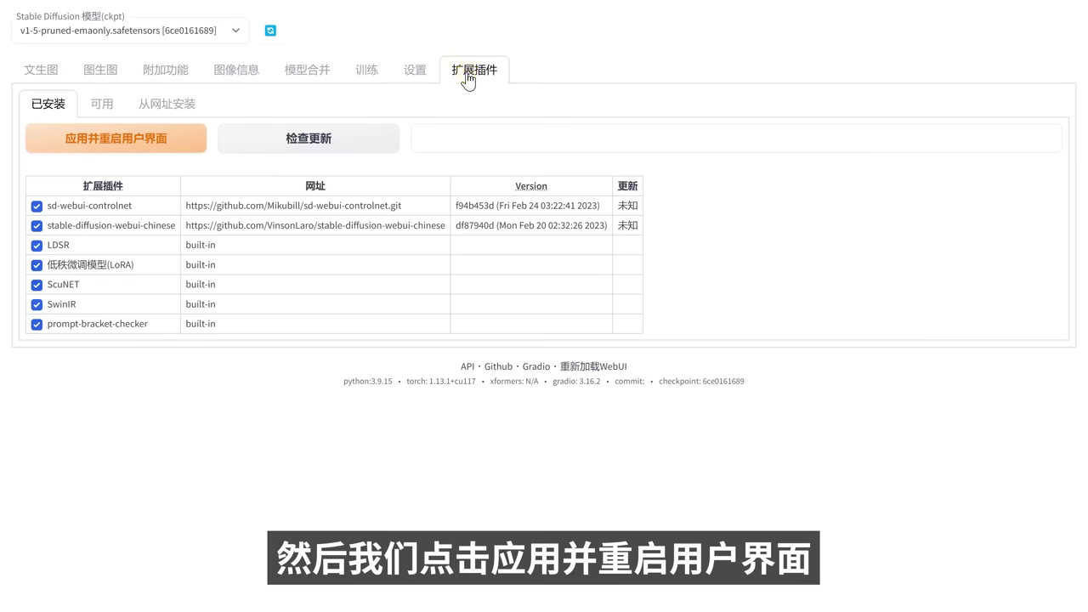
{"action": "left_click", "coordinate": [127, 144]}
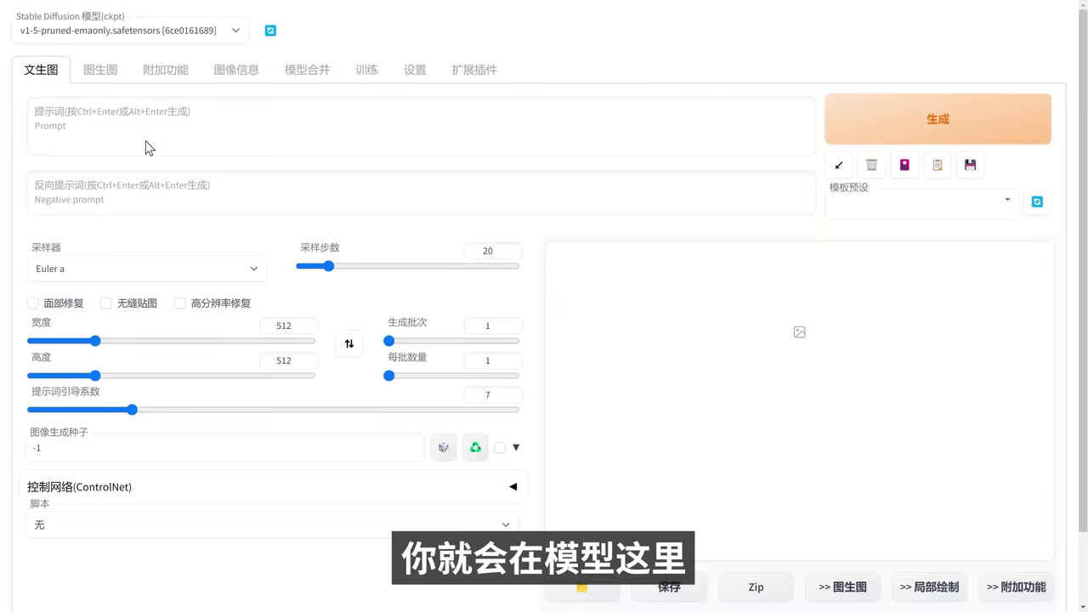
{"action": "left_click", "coordinate": [142, 30]}
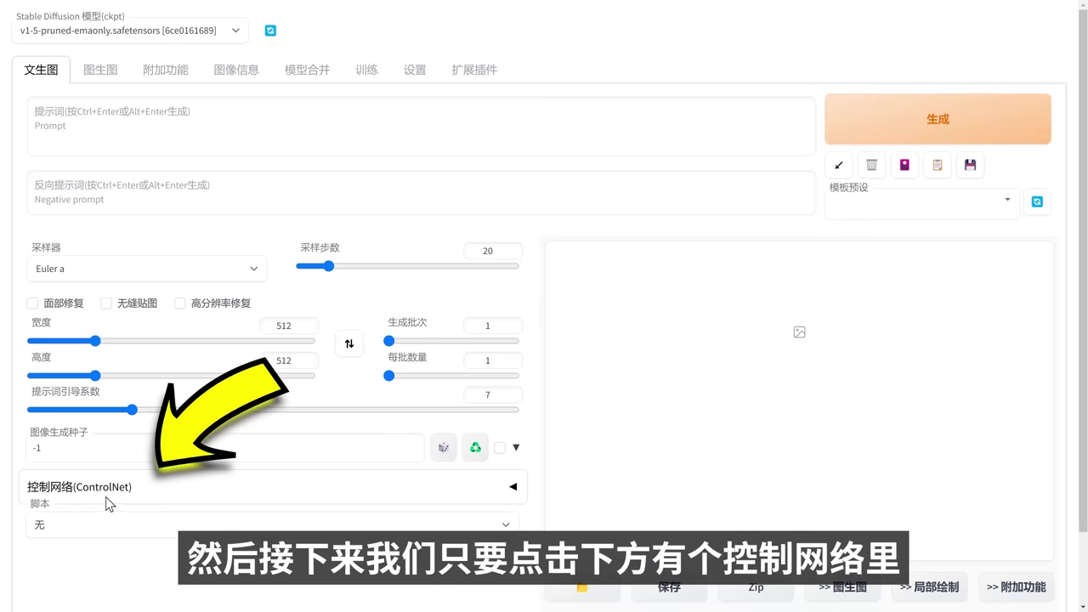
Enable ControlNet for text-to-image with the openpose preprocessor and the control_sd15_openpose [fef5e48e] model
{"action": "left_click", "coordinate": [513, 488]}
{"action": "scroll", "coordinate": [569, 450], "scroll_direction": "down", "scroll_amount": 5}
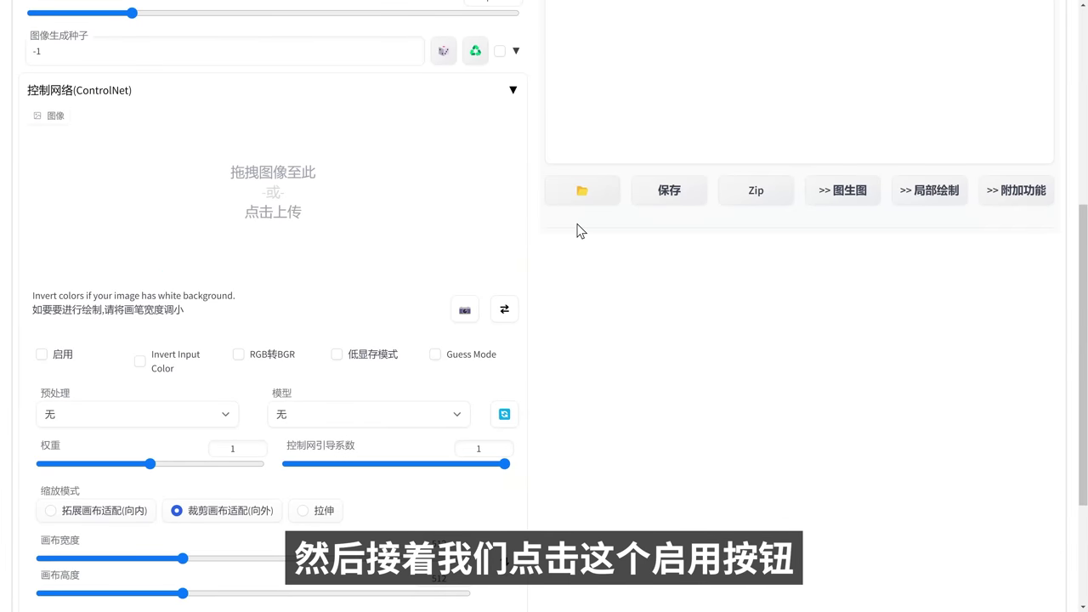
{"action": "left_click", "coordinate": [41, 356]}
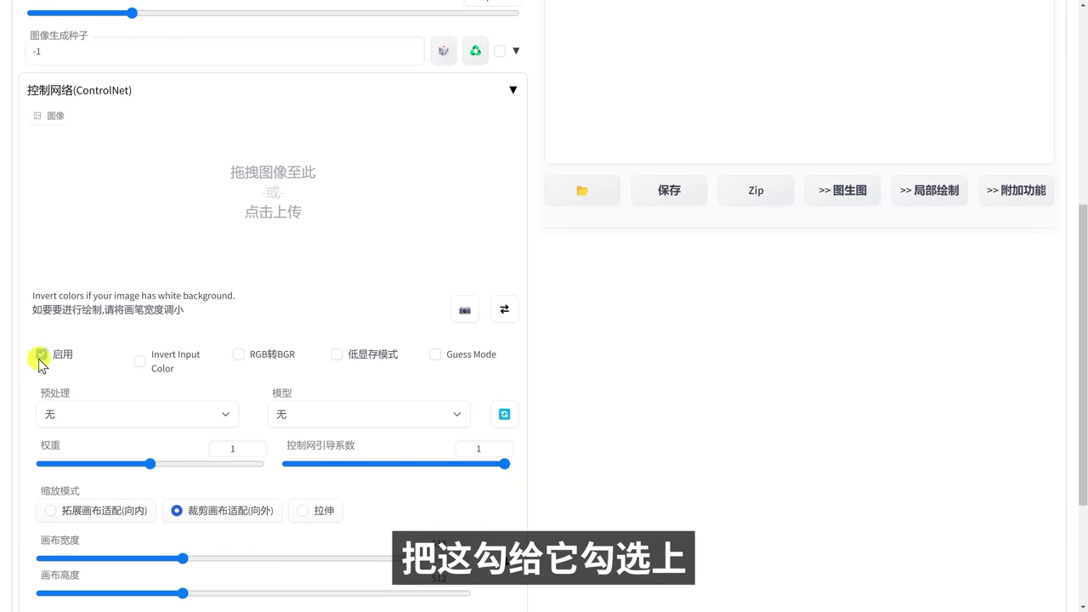
{"action": "left_click", "coordinate": [183, 427]}
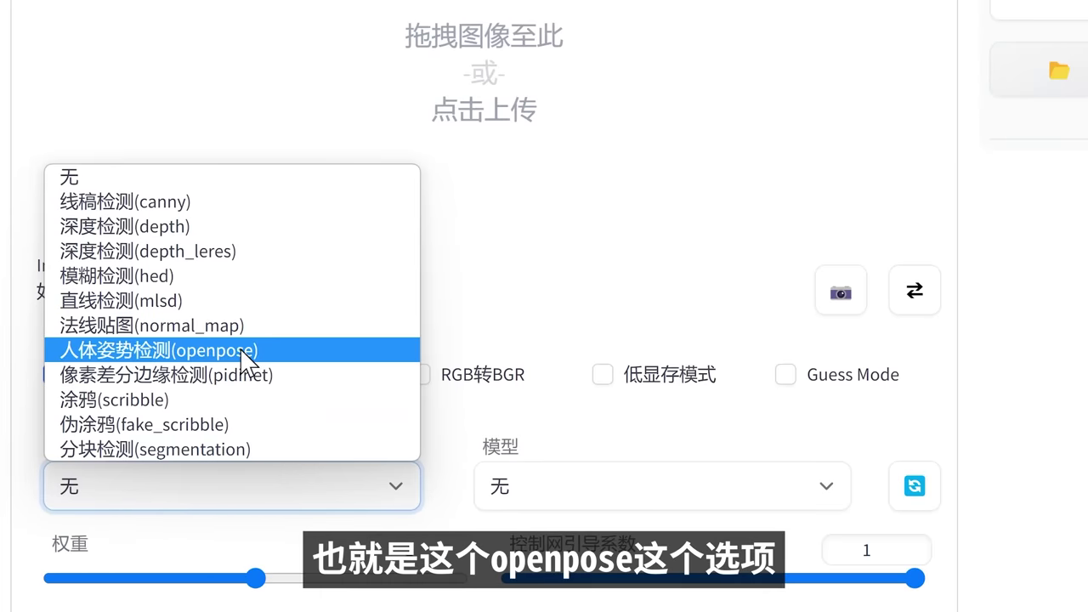
{"action": "left_click", "coordinate": [244, 352]}
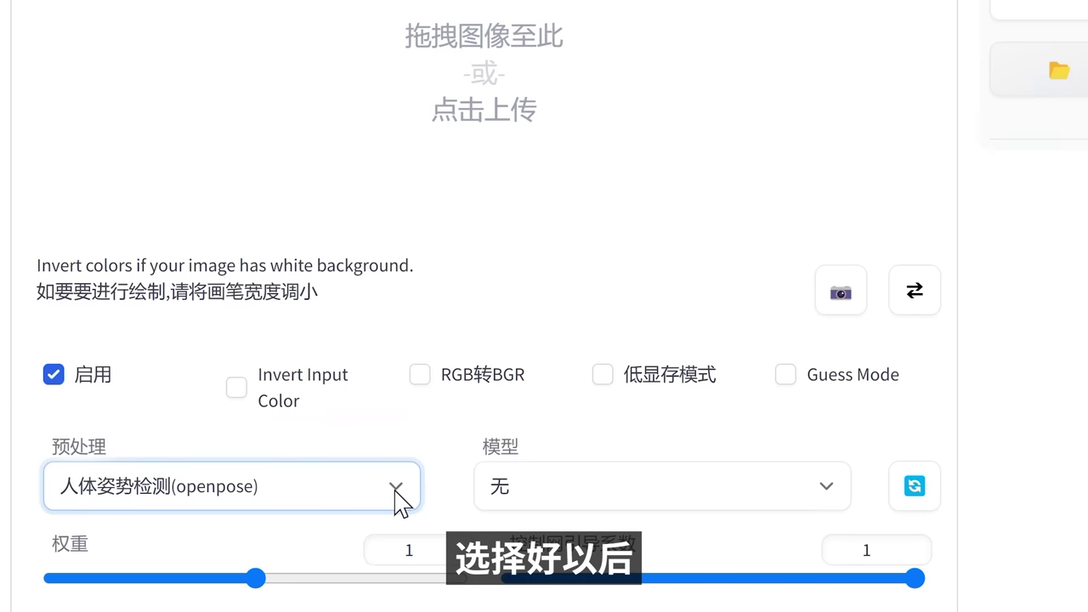
{"action": "left_click", "coordinate": [668, 488]}
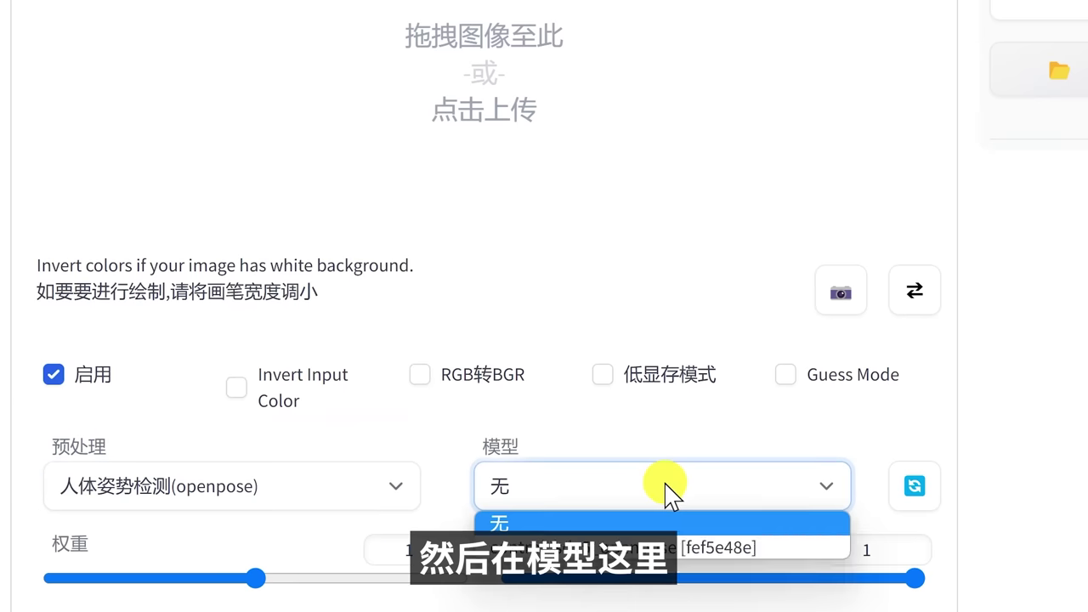
{"action": "left_click", "coordinate": [633, 550]}
{"action": "scroll", "coordinate": [633, 425], "scroll_direction": "down", "scroll_amount": 5}
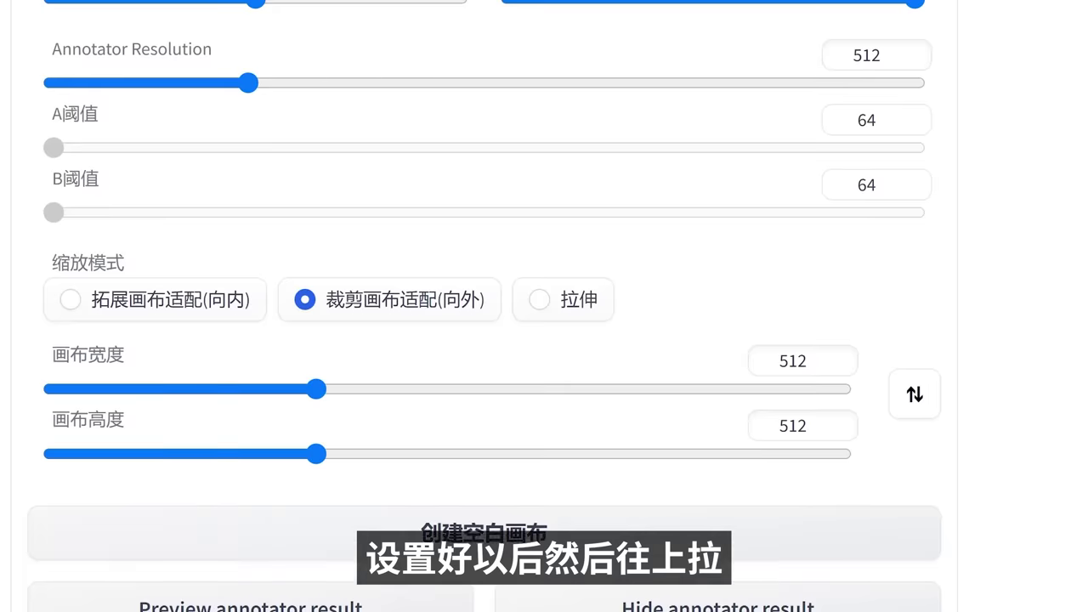
Keep Euler a as the text-to-image sampler and enable face restoration (面部修复) and high-resolution fix (高分辨率修复)
{"action": "scroll", "coordinate": [638, 322], "scroll_direction": "up", "scroll_amount": 15}
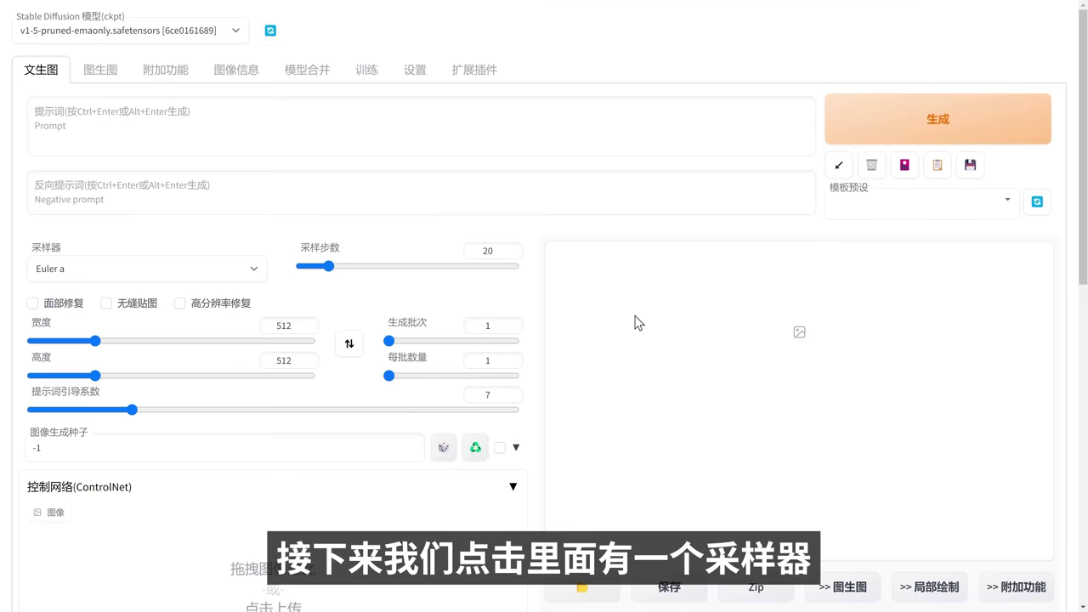
{"action": "left_click", "coordinate": [132, 272]}
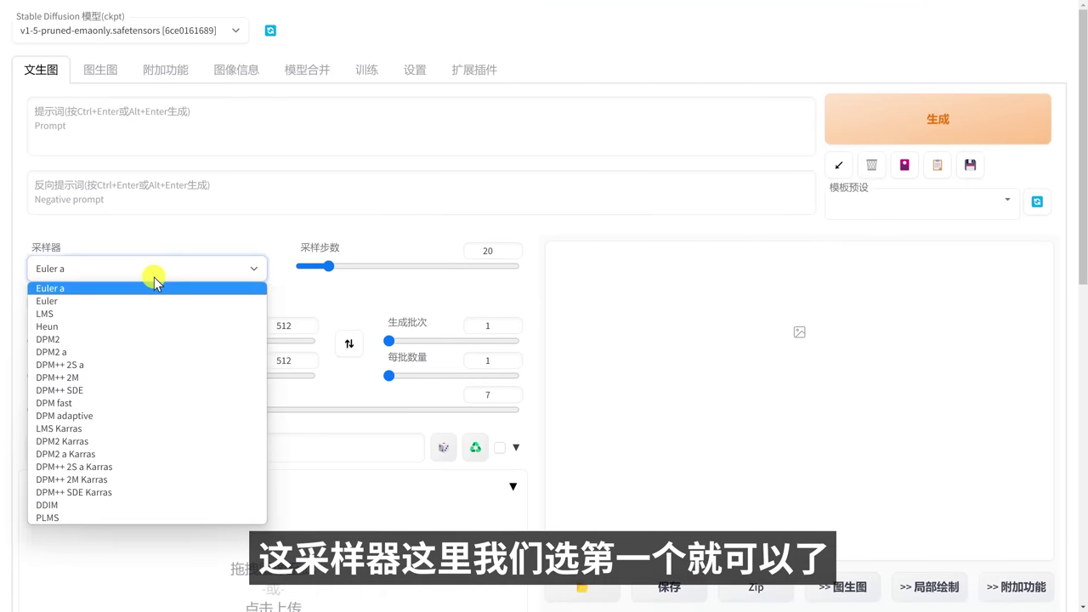
{"action": "left_click", "coordinate": [153, 284]}
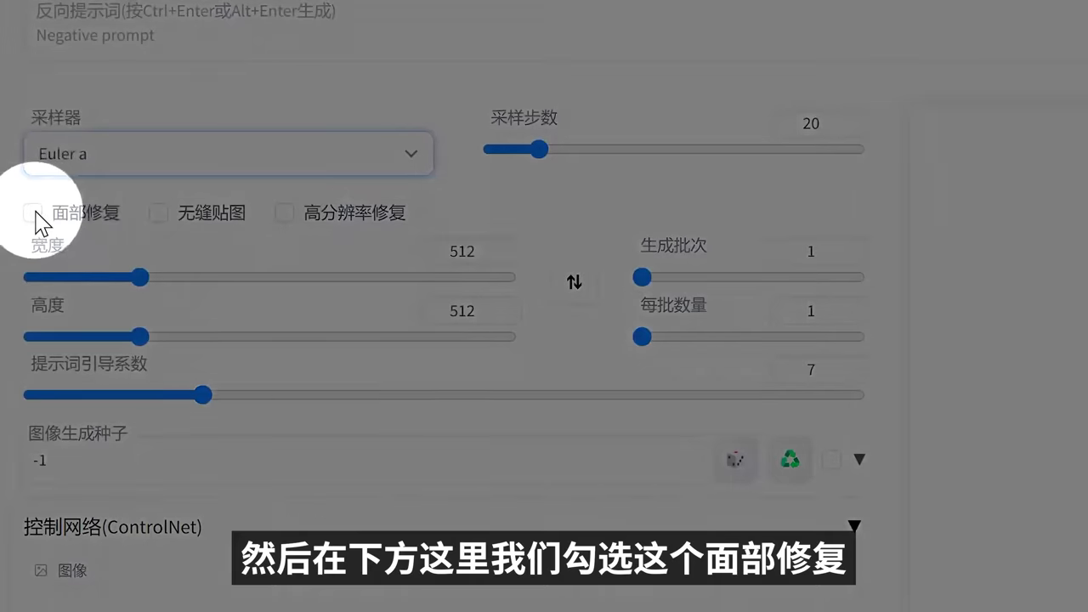
{"action": "left_click", "coordinate": [33, 213]}
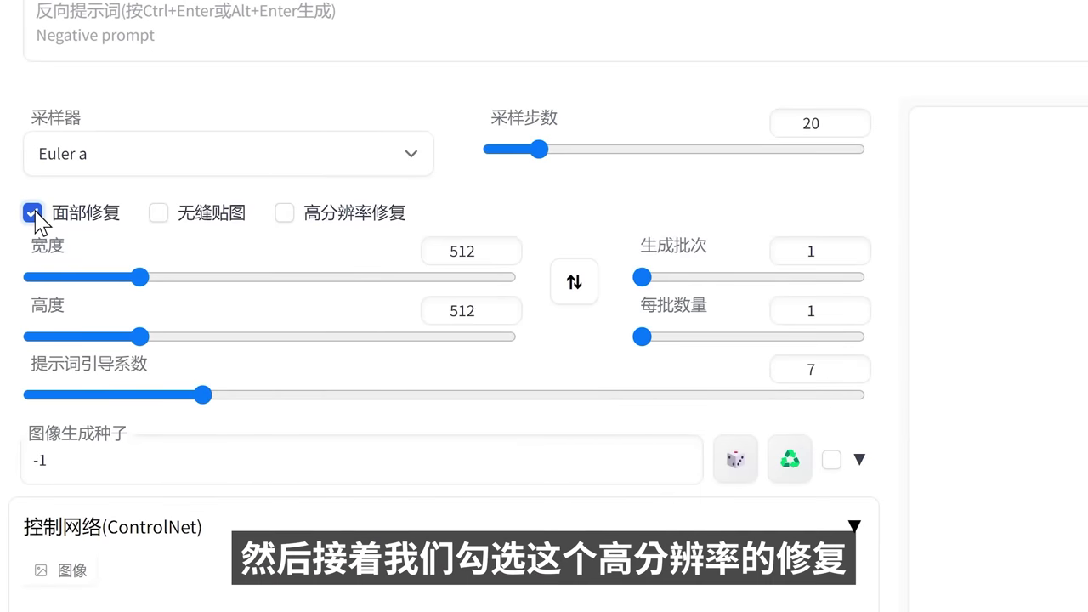
{"action": "left_click", "coordinate": [286, 213]}
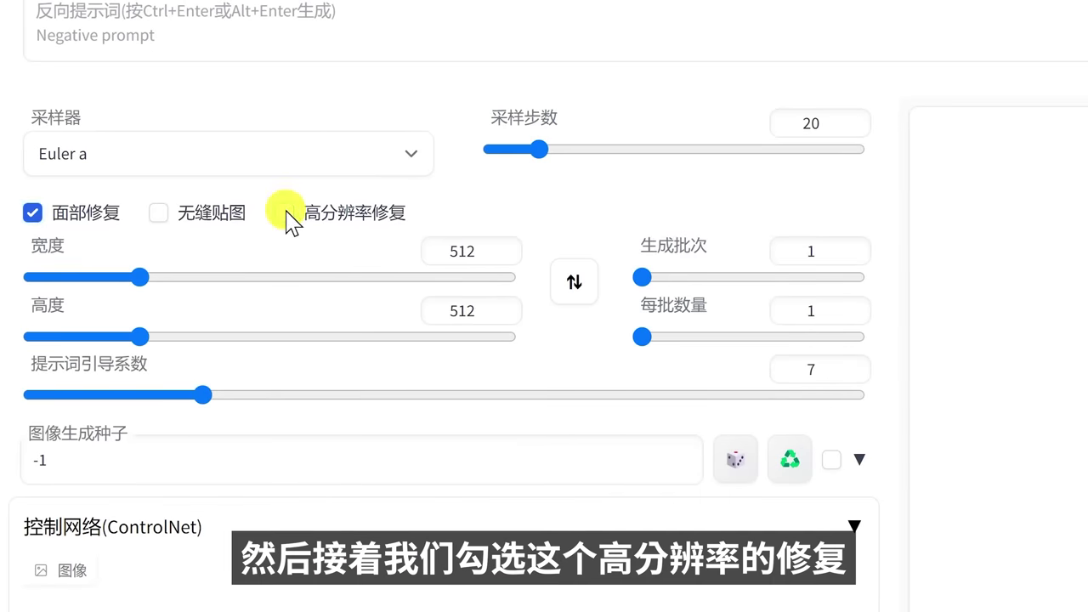
Set the sampling steps (采样步数) to 30 and the denoising strength (重绘强度) to 0.5
{"action": "left_click_drag", "start_coordinate": [541, 150], "coordinate": [566, 153]}
{"action": "double_click", "coordinate": [825, 252]}
{"action": "type", "text": "0.5"}
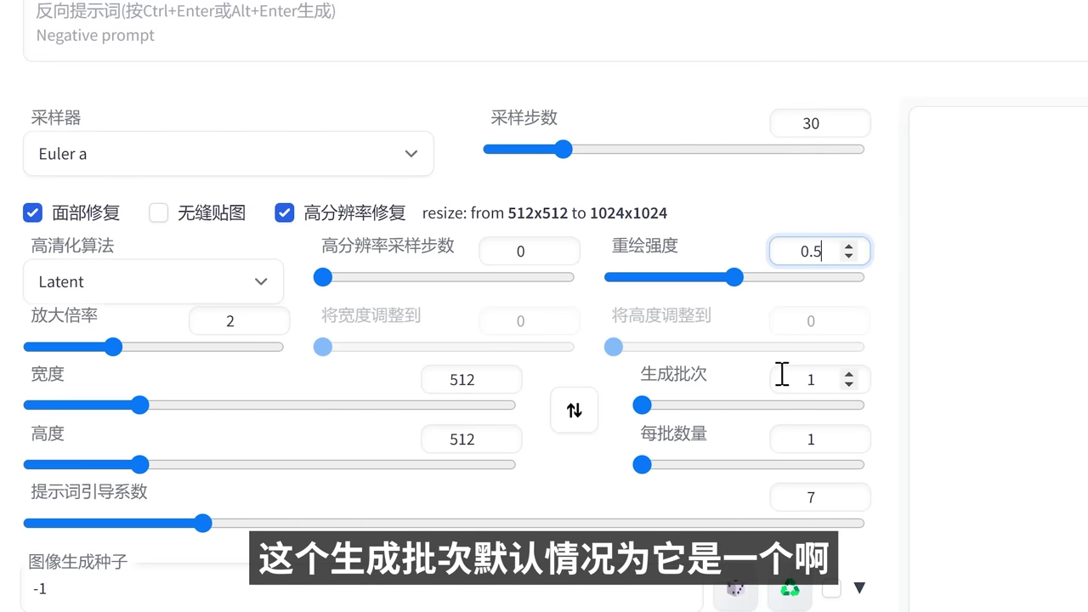
Set the batch count (生成批次) to 4 and the prompt guidance scale (提示词引导系数) to 3.5
{"action": "left_click_drag", "start_coordinate": [818, 378], "coordinate": [774, 384]}
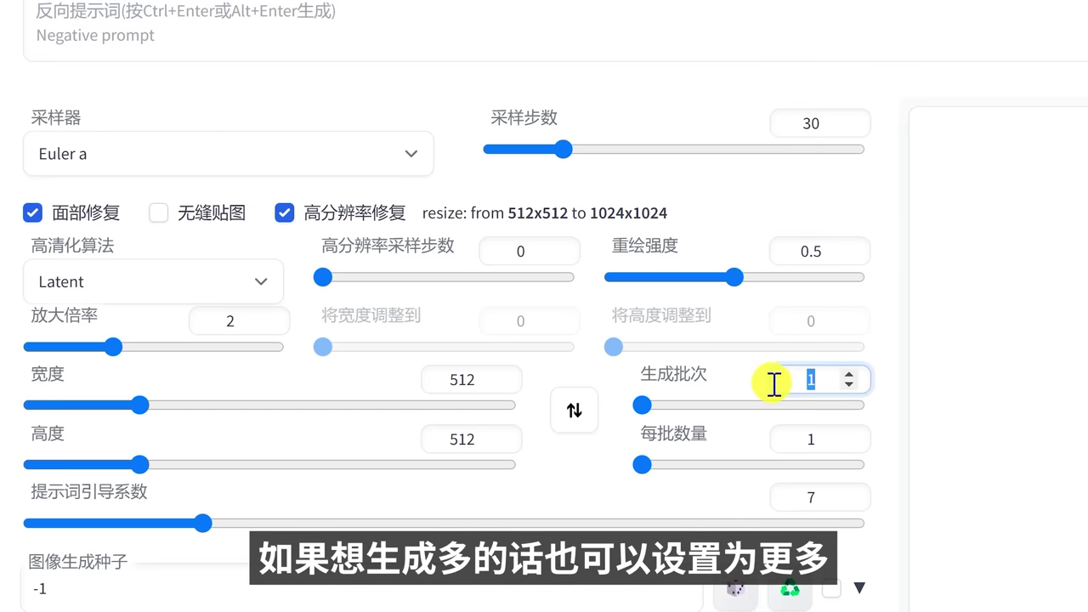
{"action": "mouse_move", "coordinate": [643, 407]}
{"action": "left_mouse_down"}
{"action": "mouse_move", "coordinate": [667, 408]}
{"action": "mouse_move", "coordinate": [649, 406]}
{"action": "left_mouse_up"}
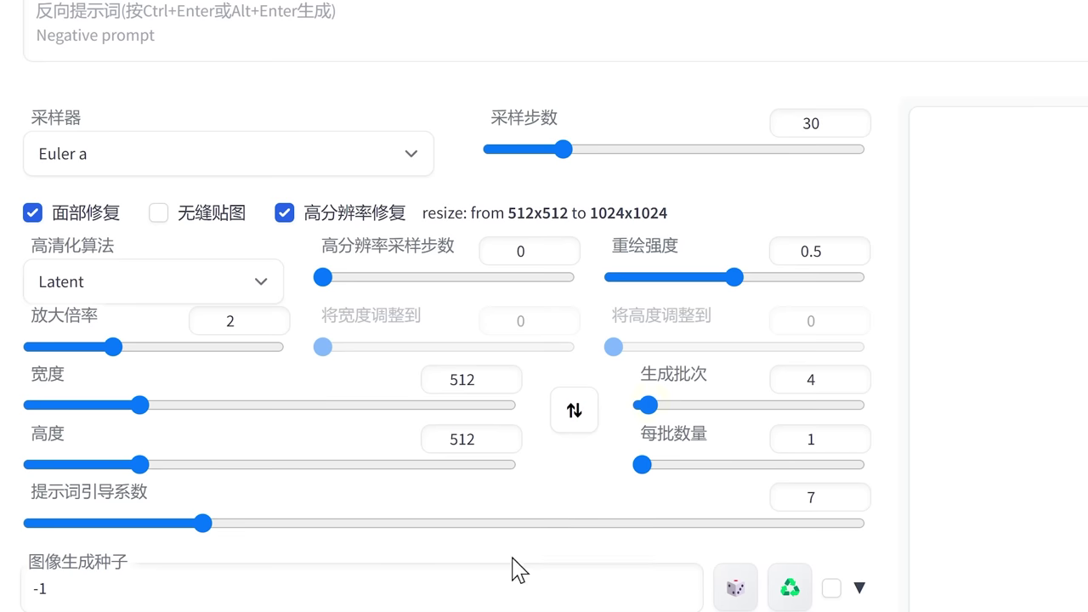
{"action": "double_click", "coordinate": [823, 497]}
{"action": "type", "text": "3.5"}
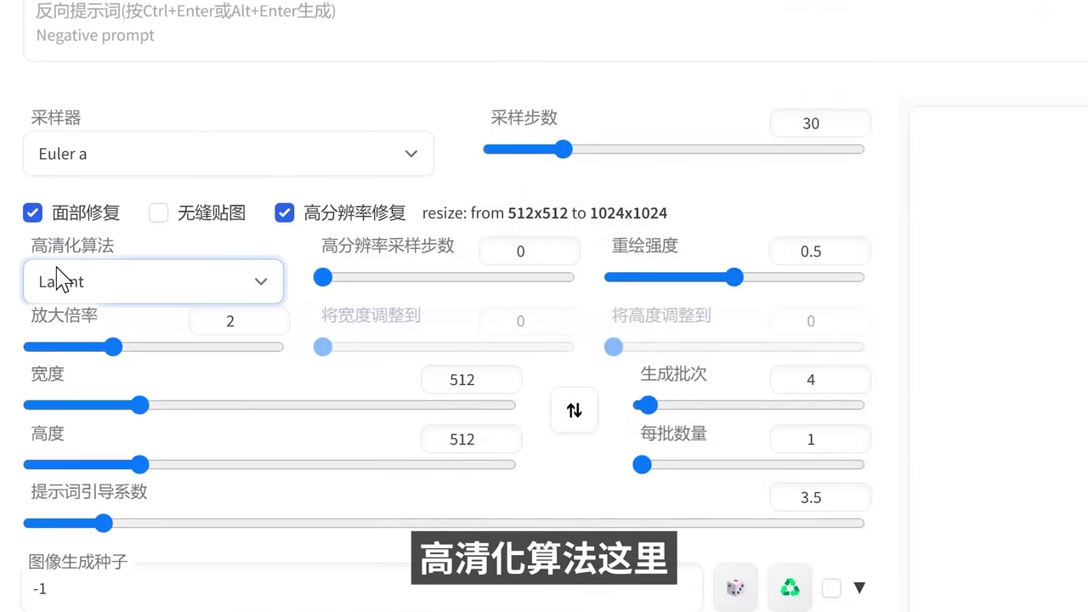
Choose Latent (双三次插值/抗锯齿) as the upscaling algorithm and set the image width to 760
{"action": "left_click", "coordinate": [60, 278]}
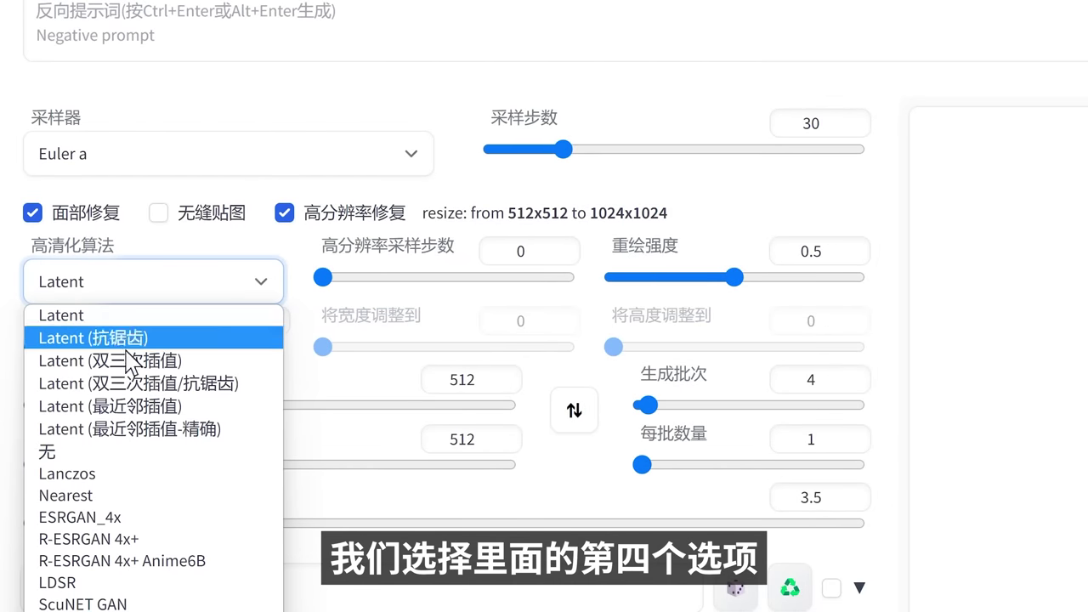
{"action": "left_click", "coordinate": [127, 384]}
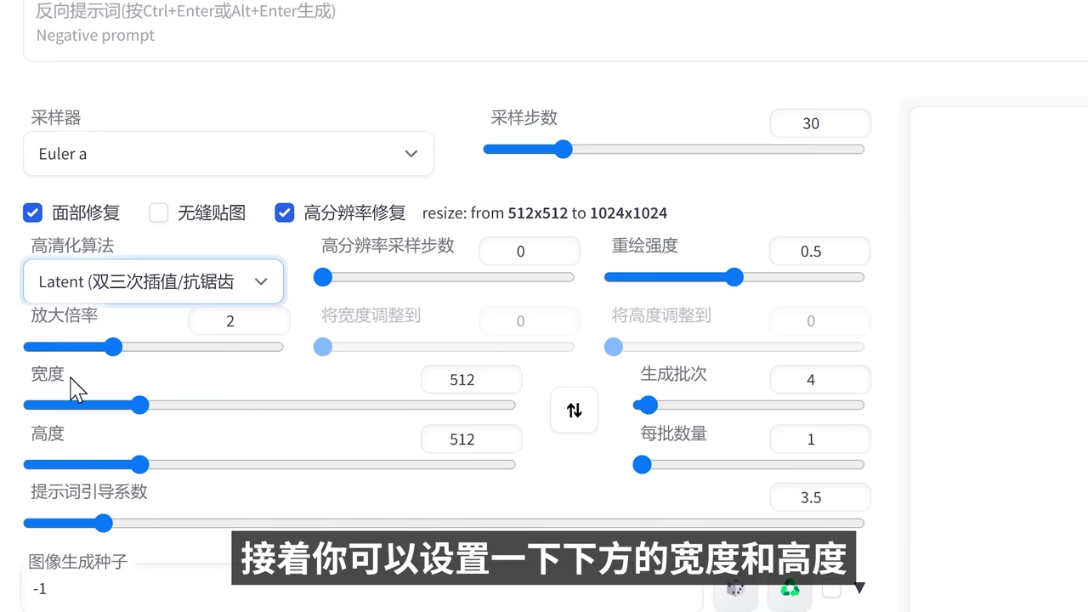
{"action": "left_click_drag", "start_coordinate": [141, 406], "coordinate": [200, 406]}
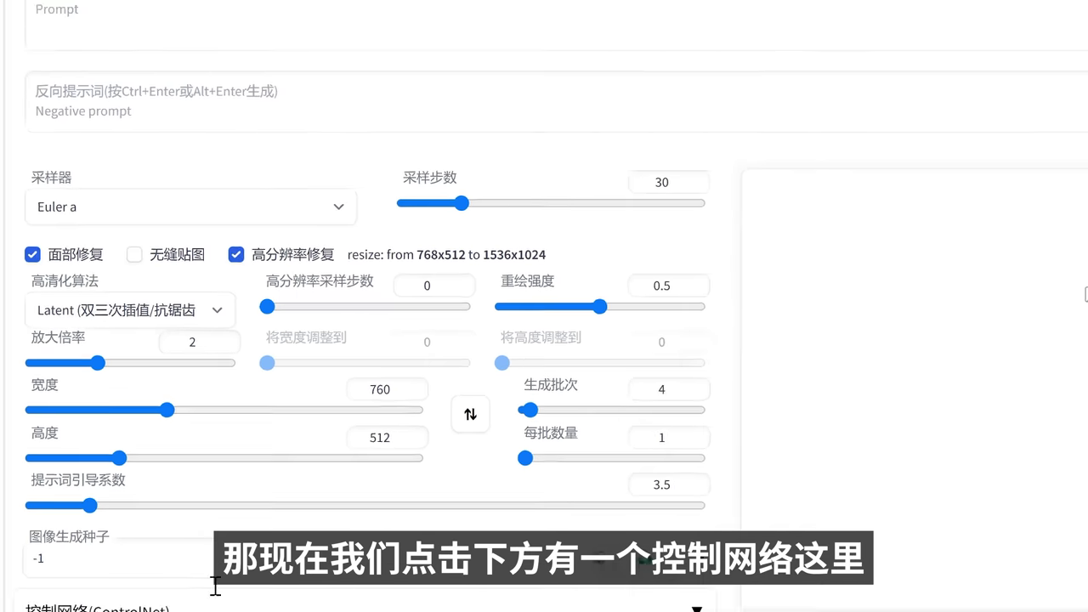
Load the beach photo FpWcHq9aQAA3BRG.jfif from the desktop as the ControlNet input image and review the remaining ControlNet parameters
{"action": "left_click", "coordinate": [512, 576]}
{"action": "scroll", "coordinate": [614, 469], "scroll_direction": "down", "scroll_amount": 2}
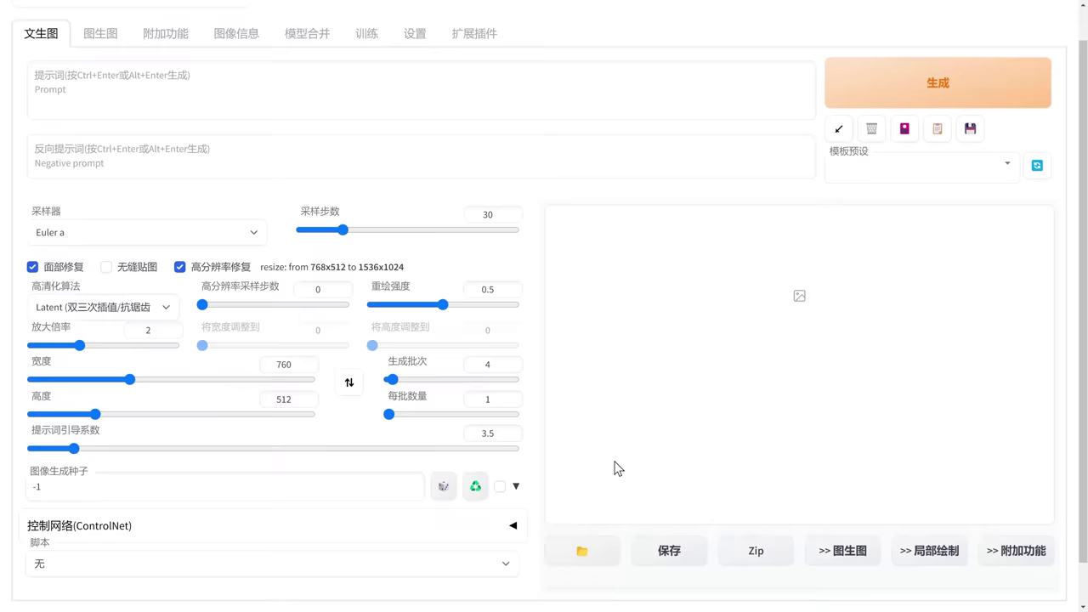
{"action": "left_click", "coordinate": [514, 483]}
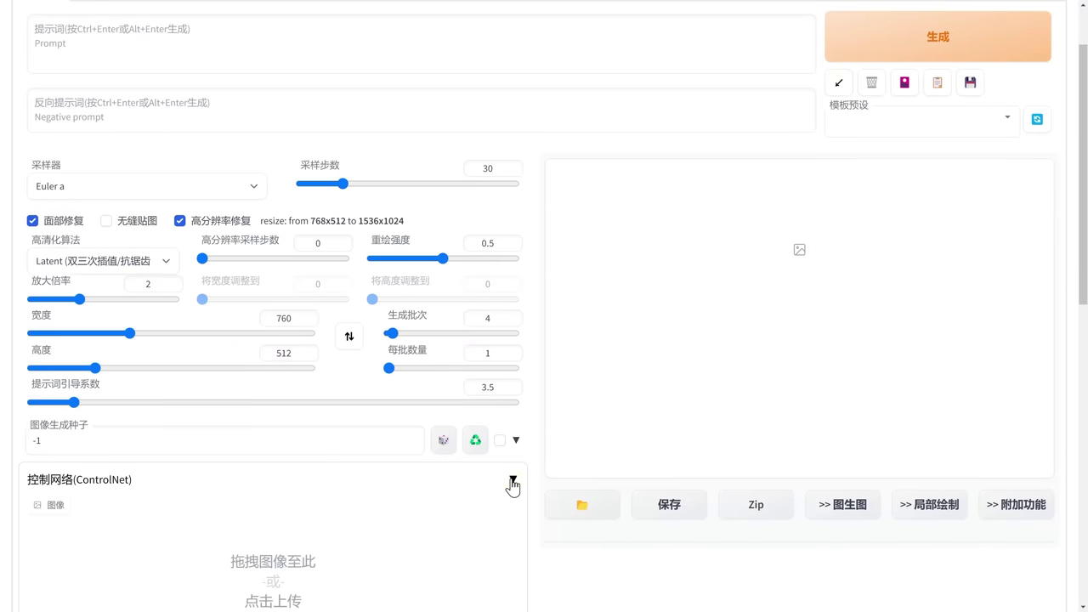
{"action": "scroll", "coordinate": [511, 483], "scroll_direction": "down", "scroll_amount": 3}
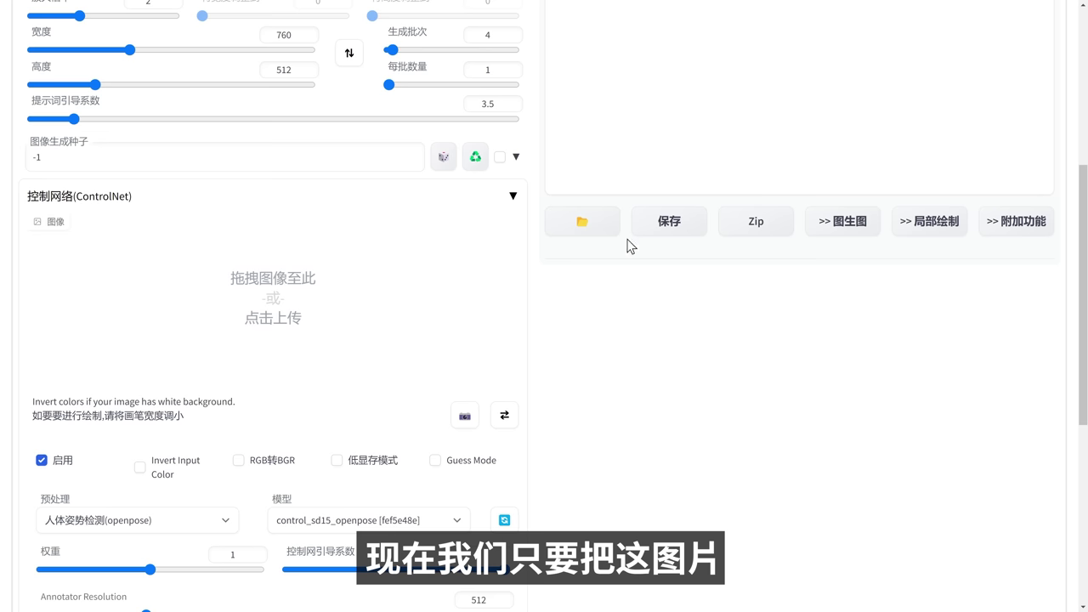
{"action": "left_click", "coordinate": [304, 284]}
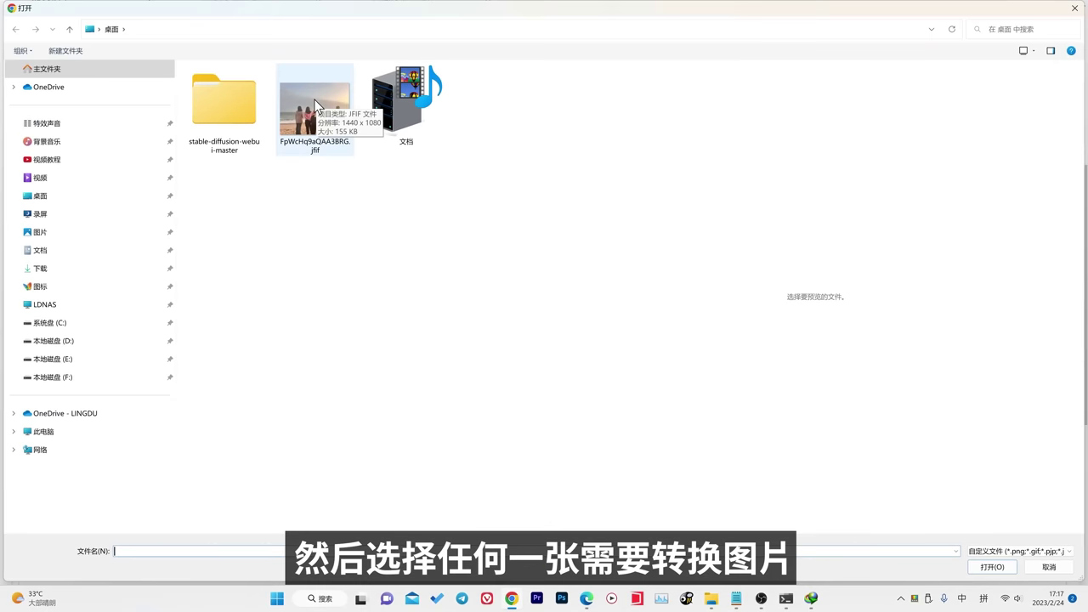
{"action": "left_click", "coordinate": [313, 98]}
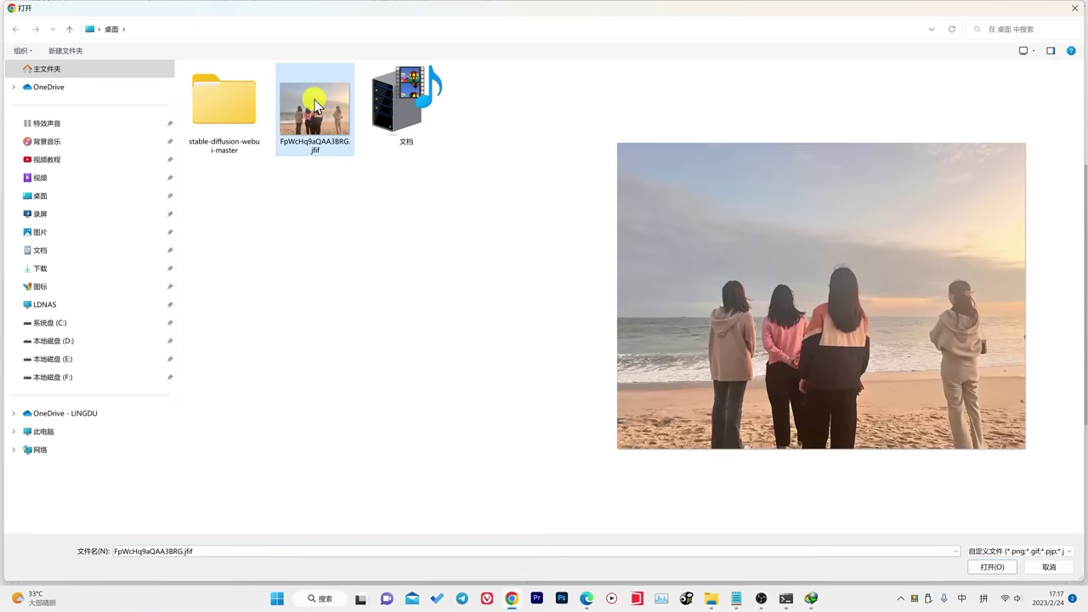
{"action": "left_click", "coordinate": [1008, 571]}
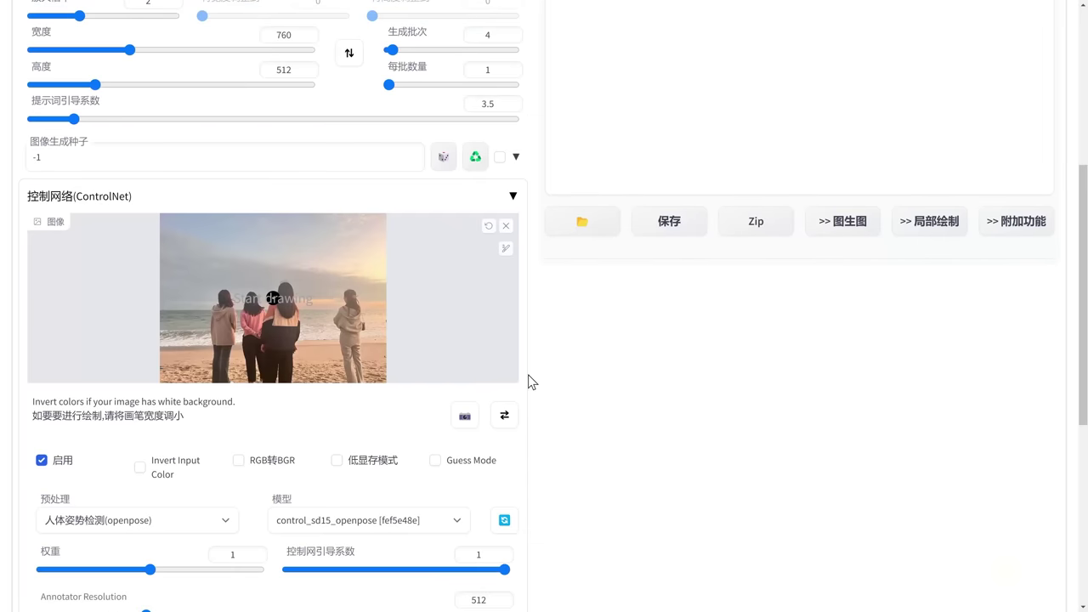
{"action": "scroll", "coordinate": [623, 367], "scroll_direction": "down", "scroll_amount": 4}
{"action": "scroll", "coordinate": [624, 360], "scroll_direction": "down", "scroll_amount": 1}
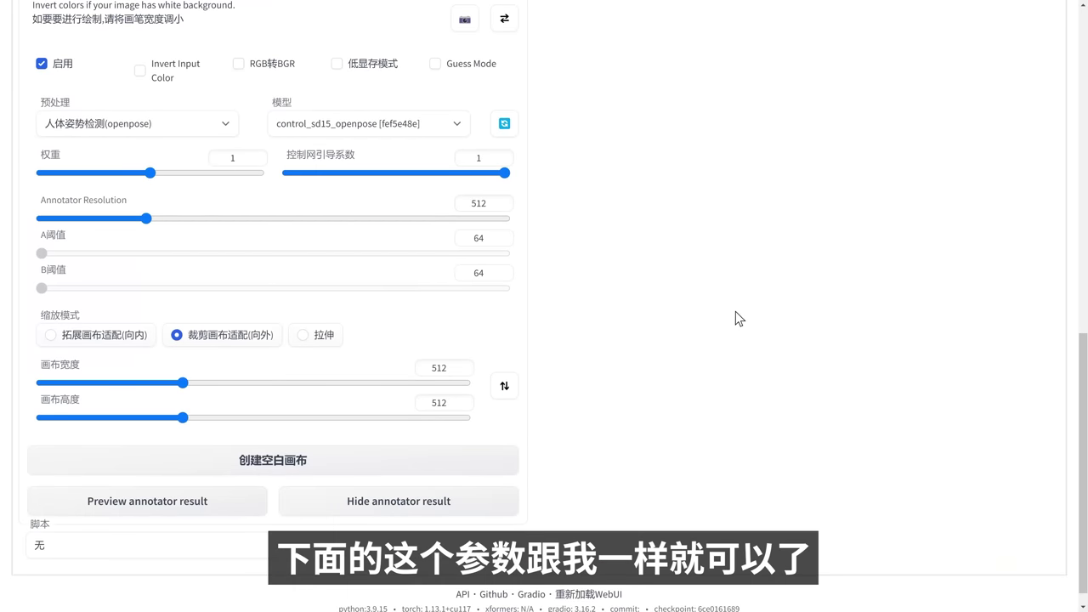
Leave full screen and switch to the blog instructions, at the positive keywords (正面关键词) code block under step 5
{"action": "left_click_drag", "start_coordinate": [1083, 412], "coordinate": [1084, 110]}
{"action": "key", "text": "F11"}
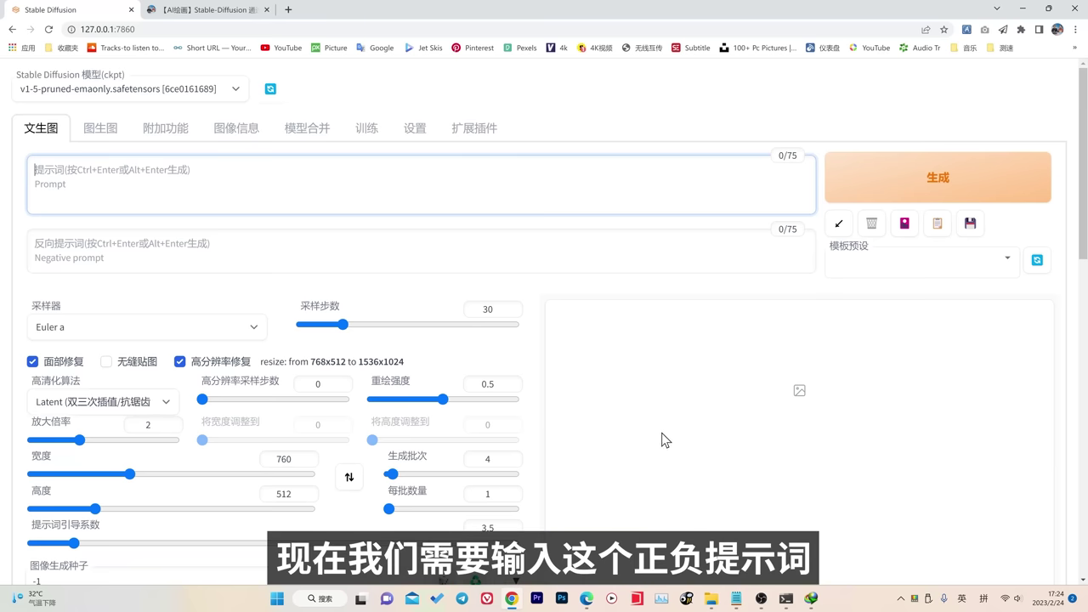
{"action": "left_click", "coordinate": [78, 252]}
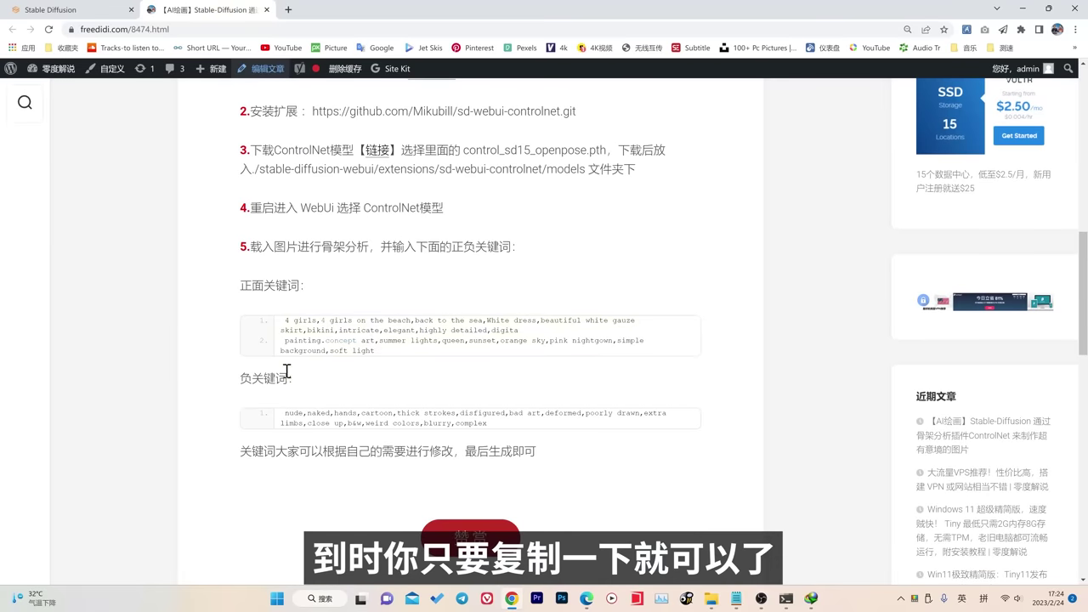
{"action": "mouse_move", "coordinate": [583, 318]}
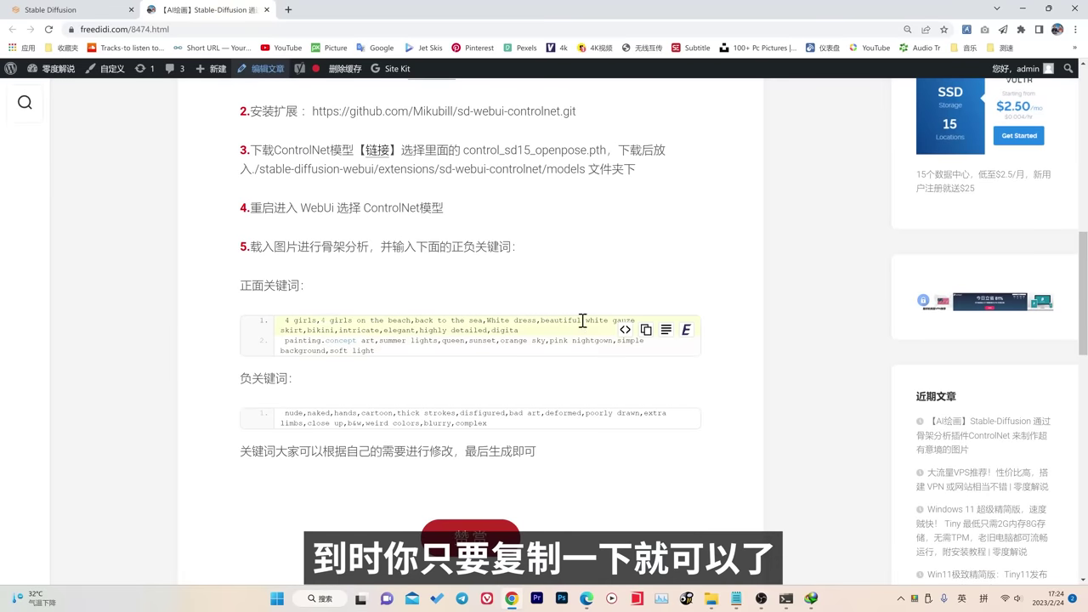